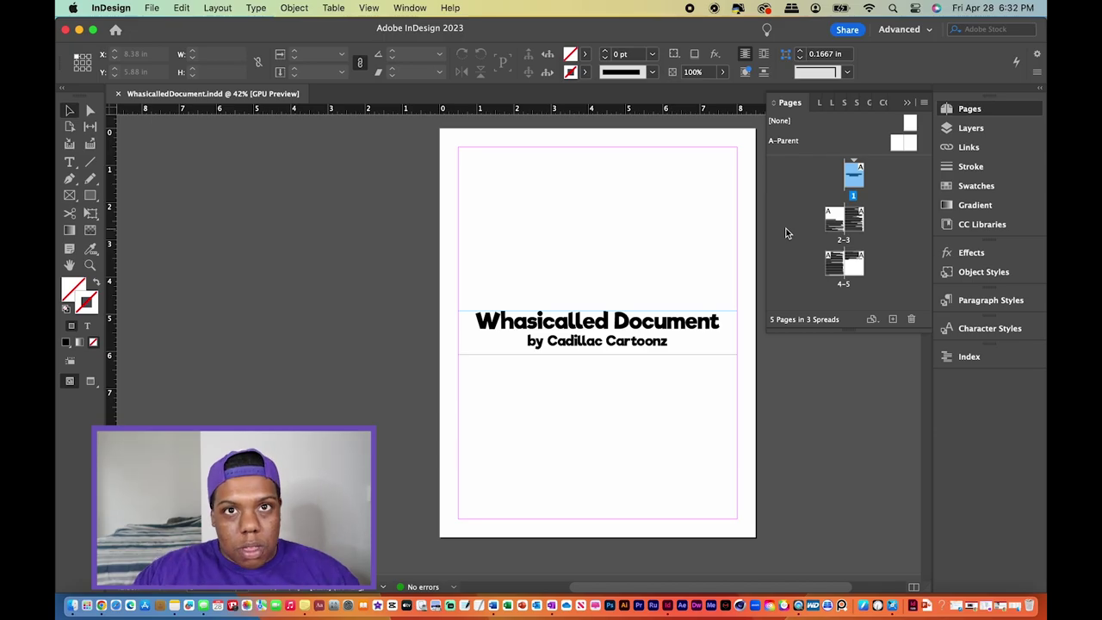
Look through the document's title page, the chapter 1 spread and the last spread to review the layout and margins
scroll(727, 332, "down", 10)
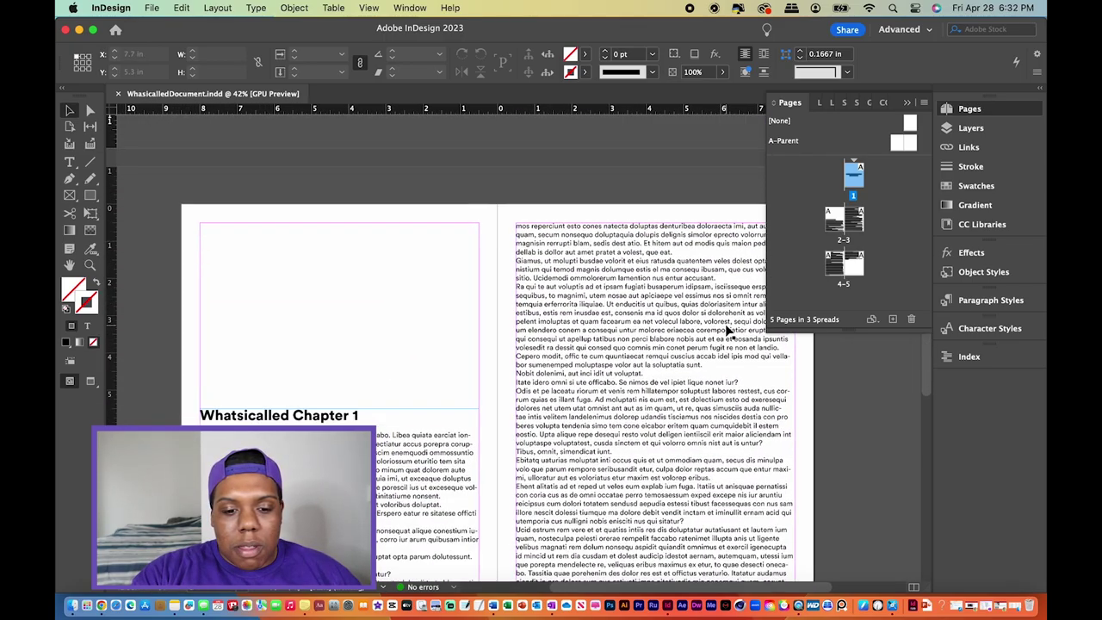
scroll(554, 376, "down", 5)
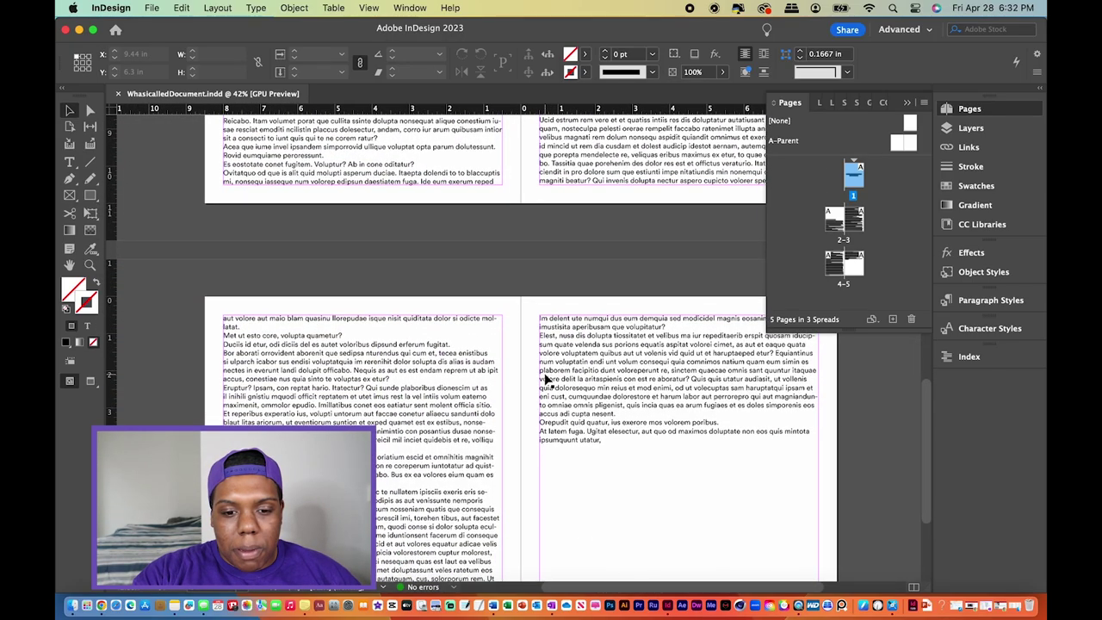
scroll(546, 377, "up", 5)
scroll(546, 379, "down", 2)
scroll(546, 379, "up", 2)
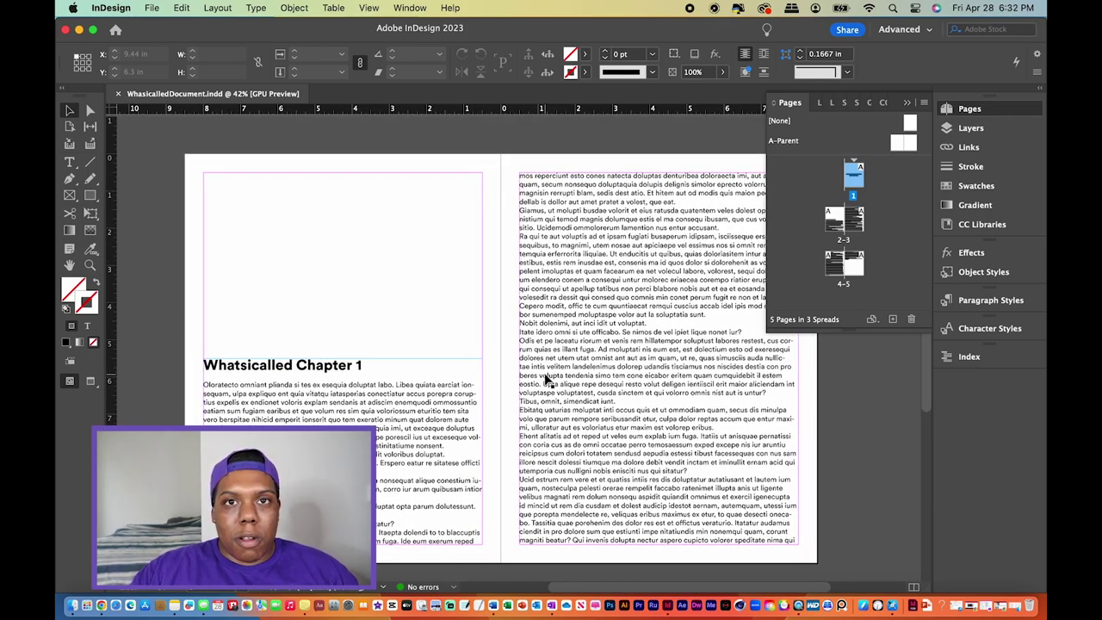
scroll(546, 379, "up", 5)
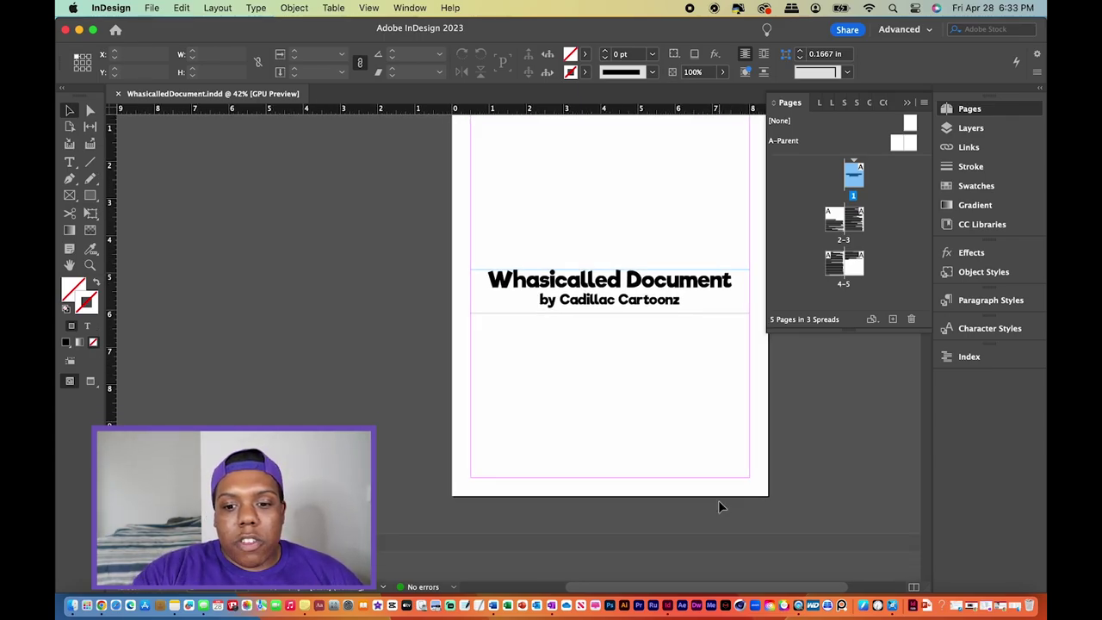
scroll(722, 508, "down", 10)
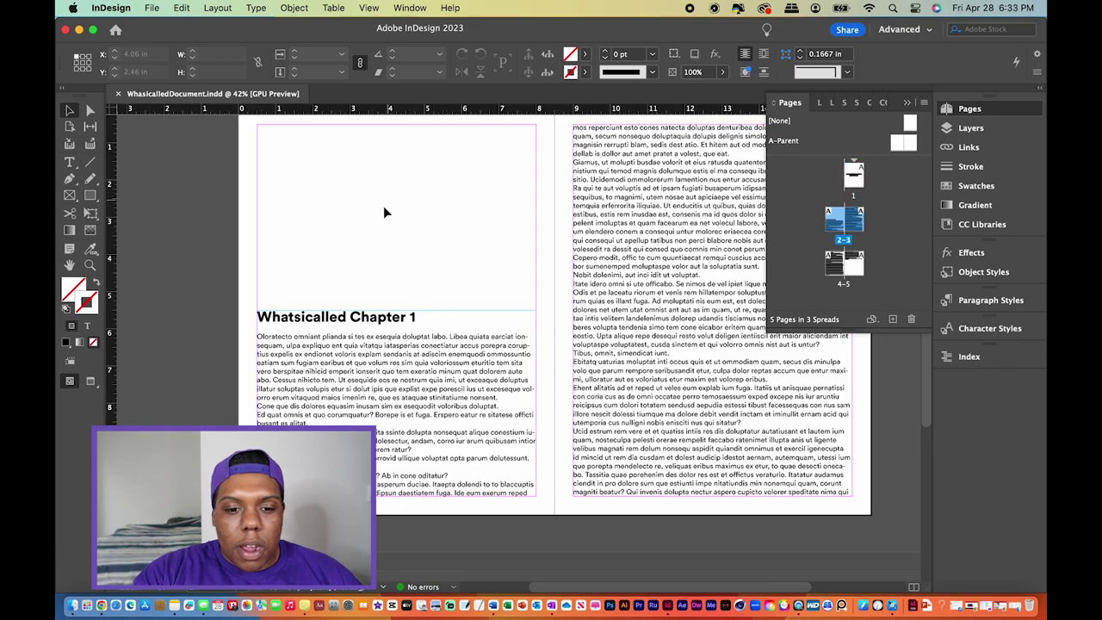
scroll(425, 179, "right", 3)
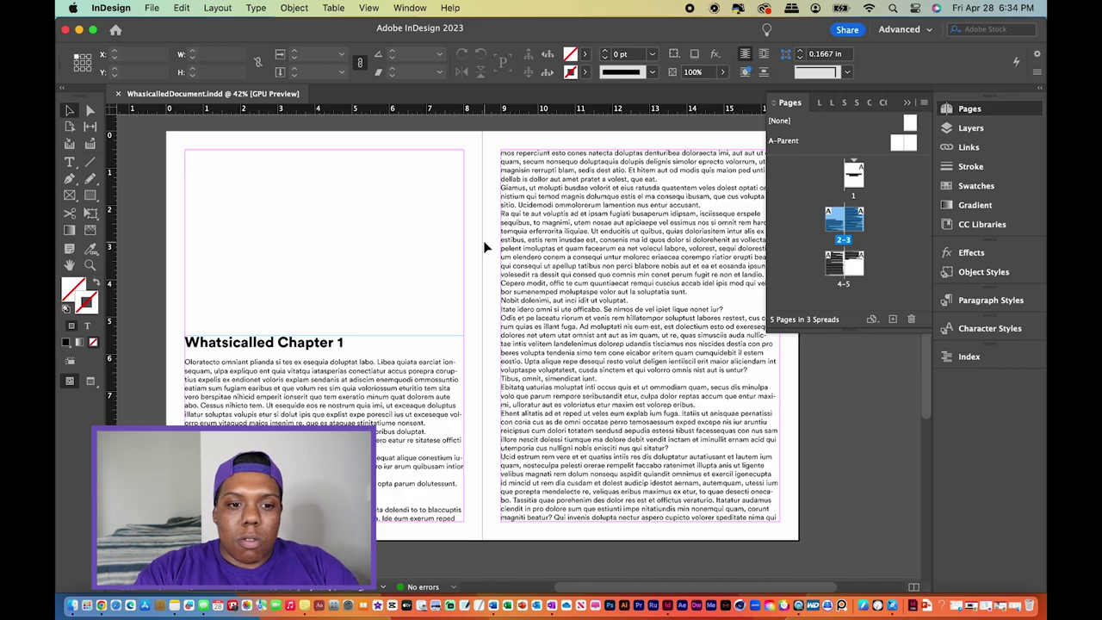
scroll(483, 240, "left", 5)
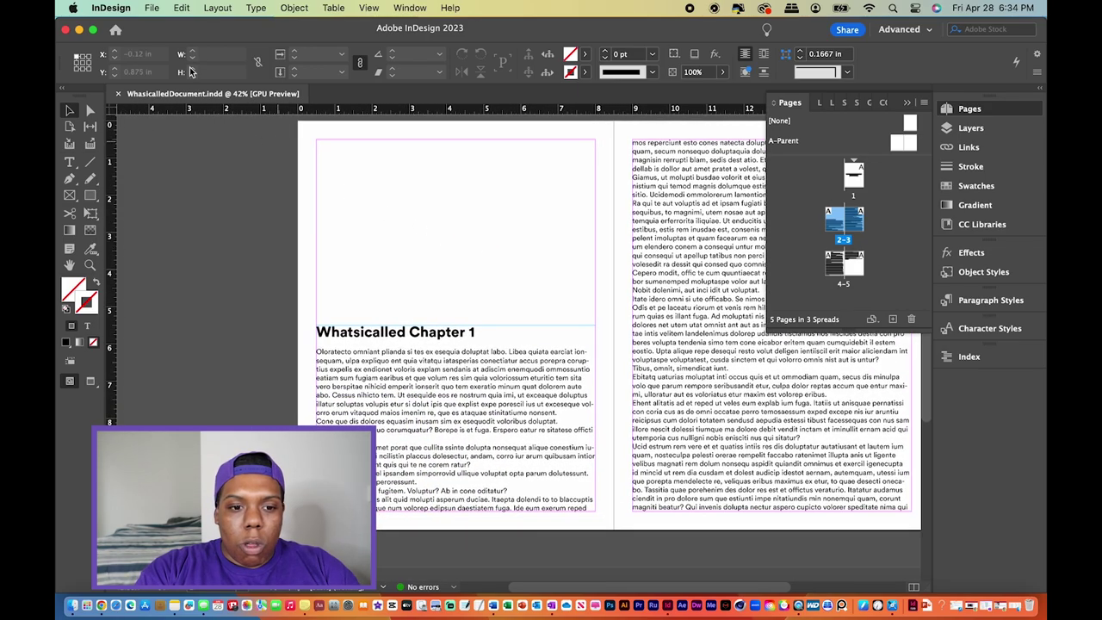
In Margins and Columns for pages 2–3, link the four margins and set them all to 1 in
left_click(220, 11)
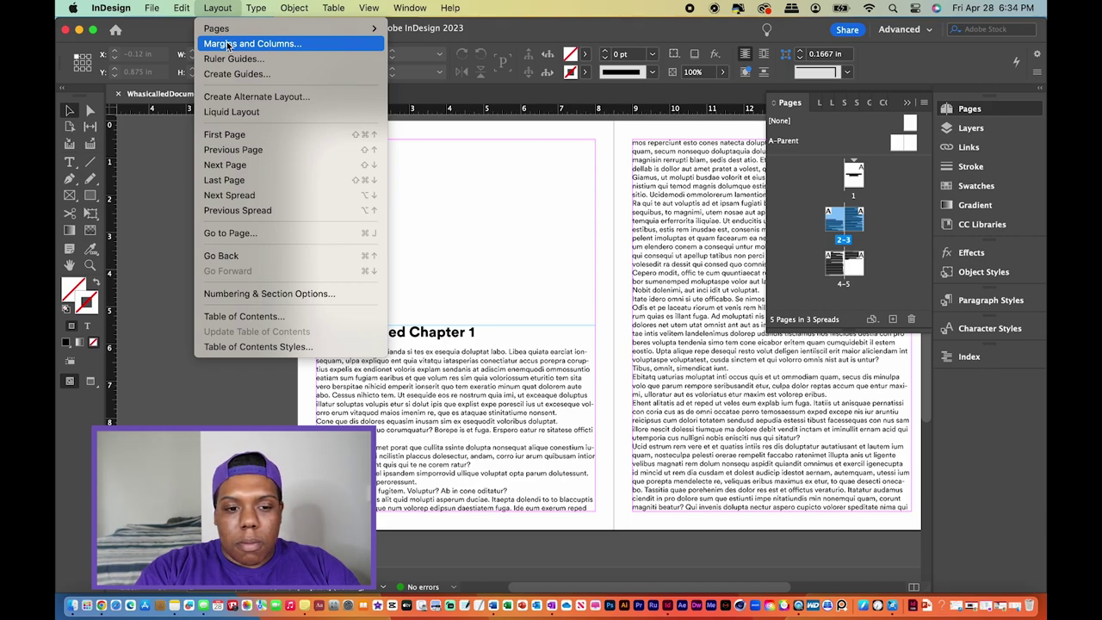
left_click(227, 43)
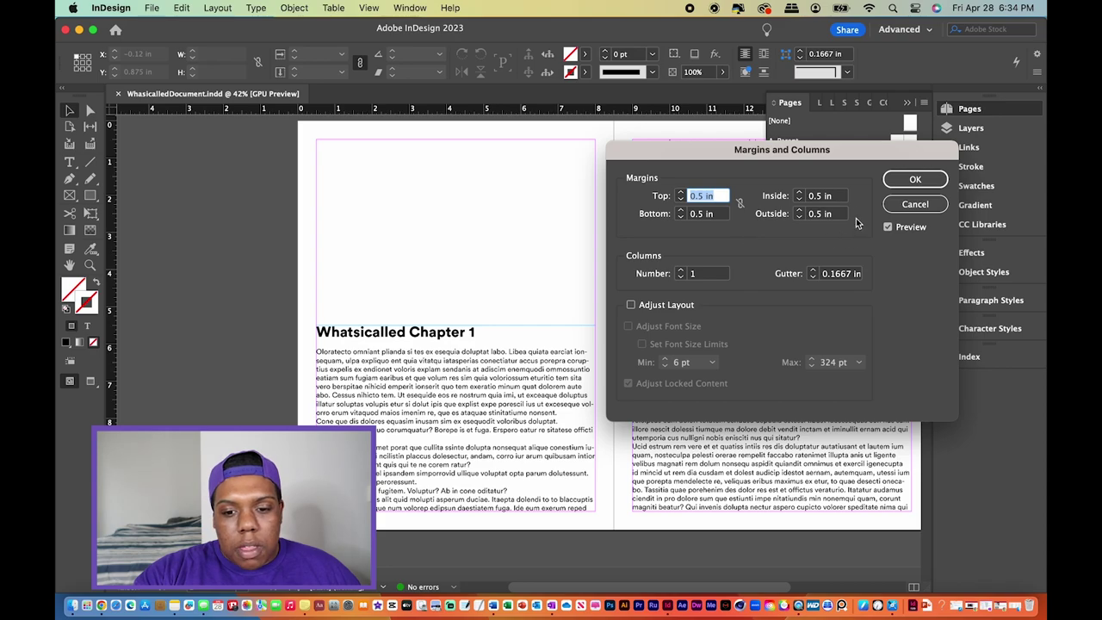
left_click(740, 203)
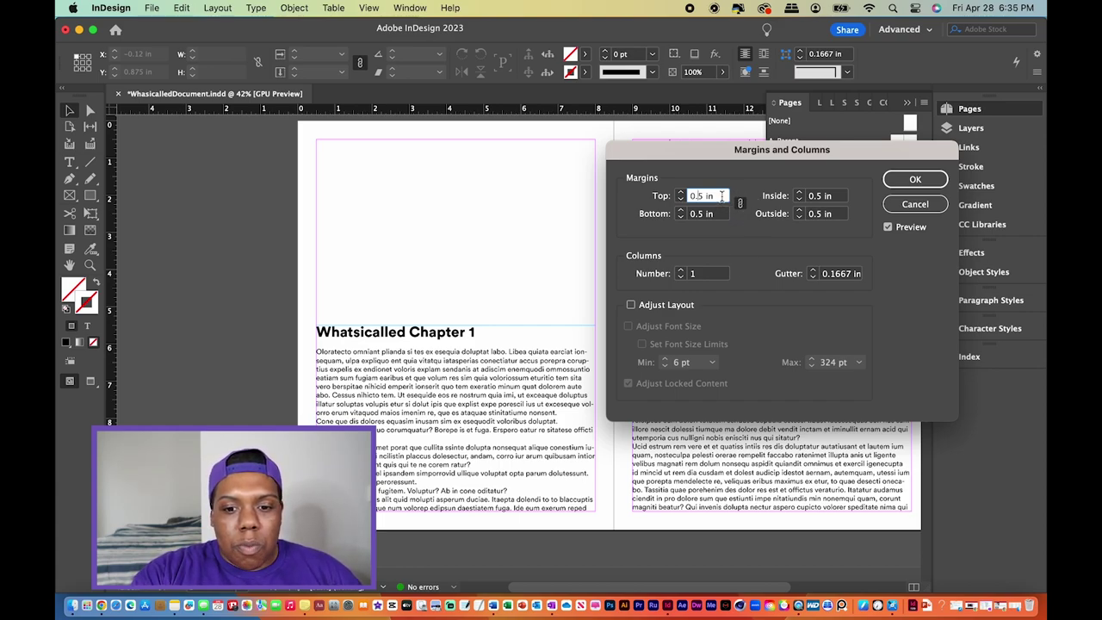
left_click_drag(721, 197, 696, 198)
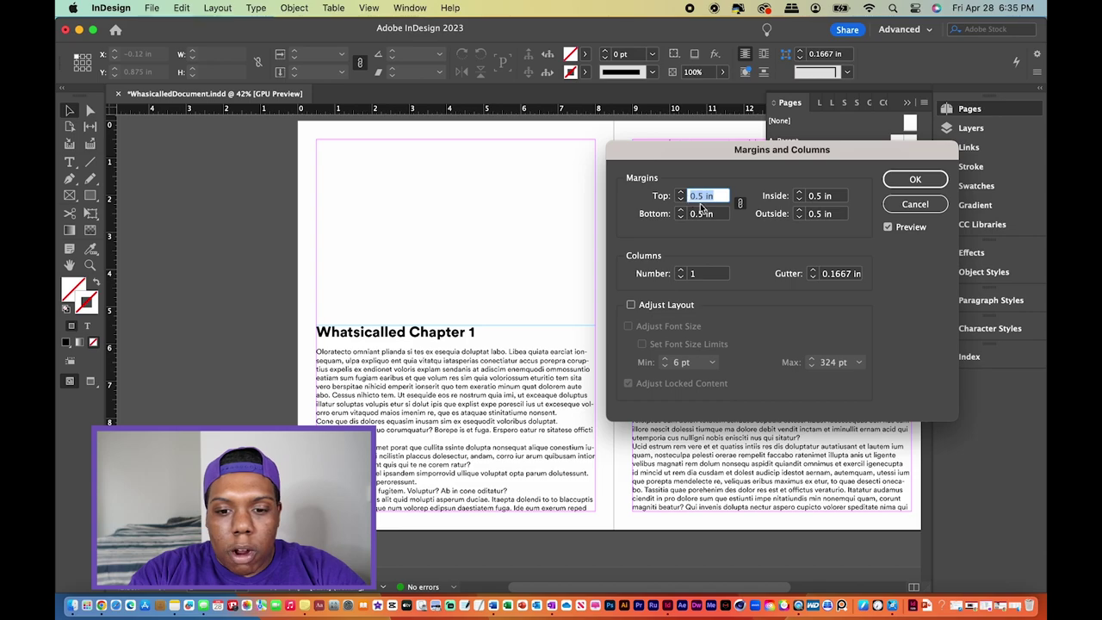
type("1")
left_click(840, 215)
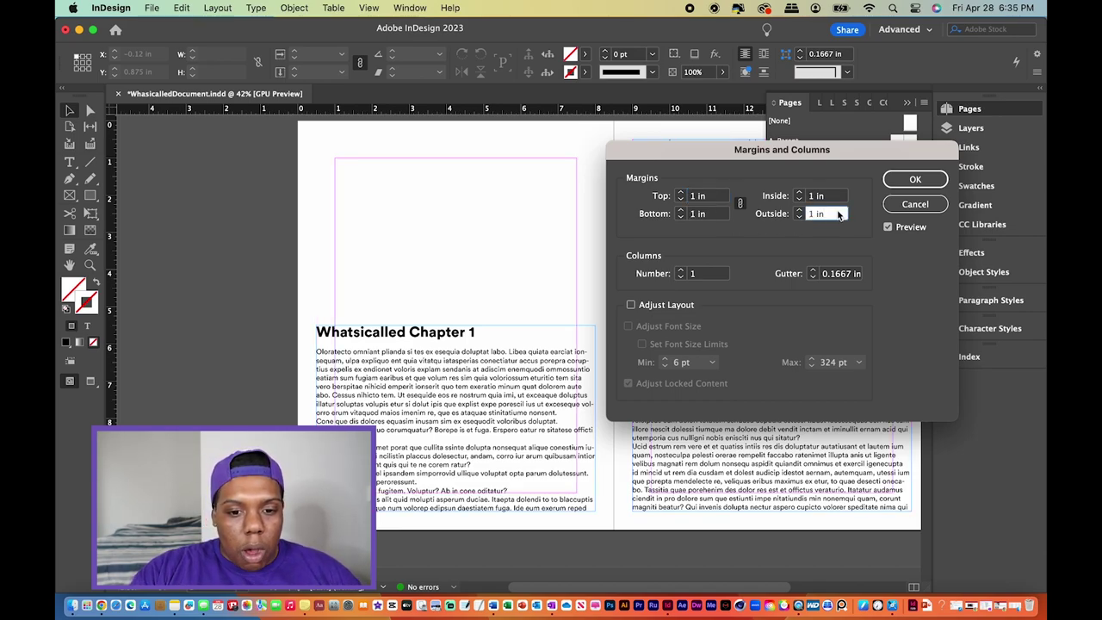
Set all four linked margins to 0.5 in
left_click(714, 196)
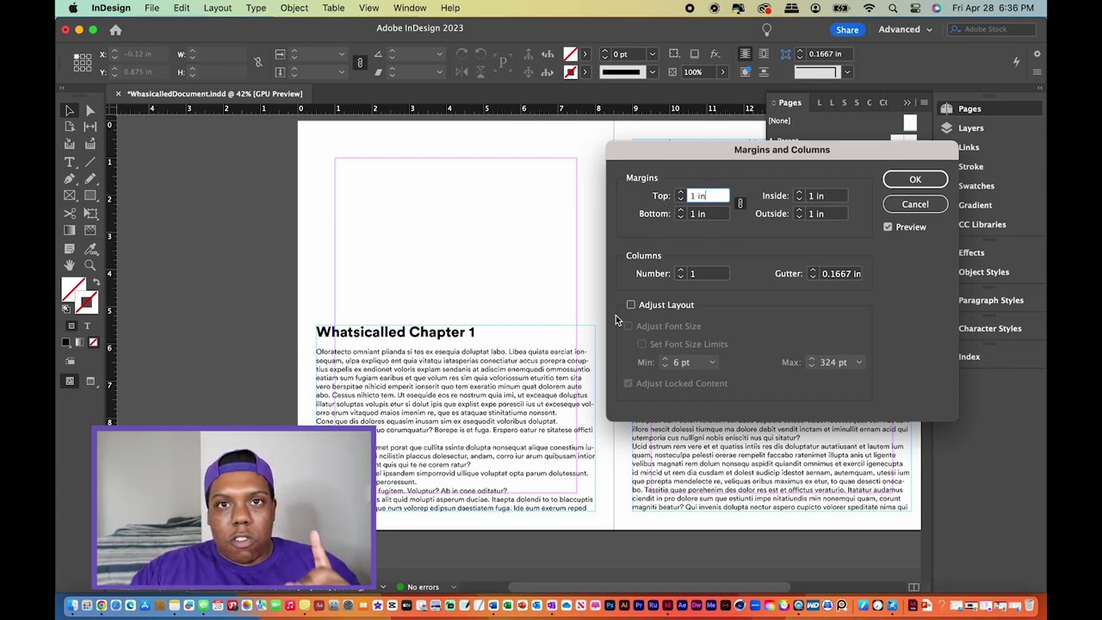
key("super+a")
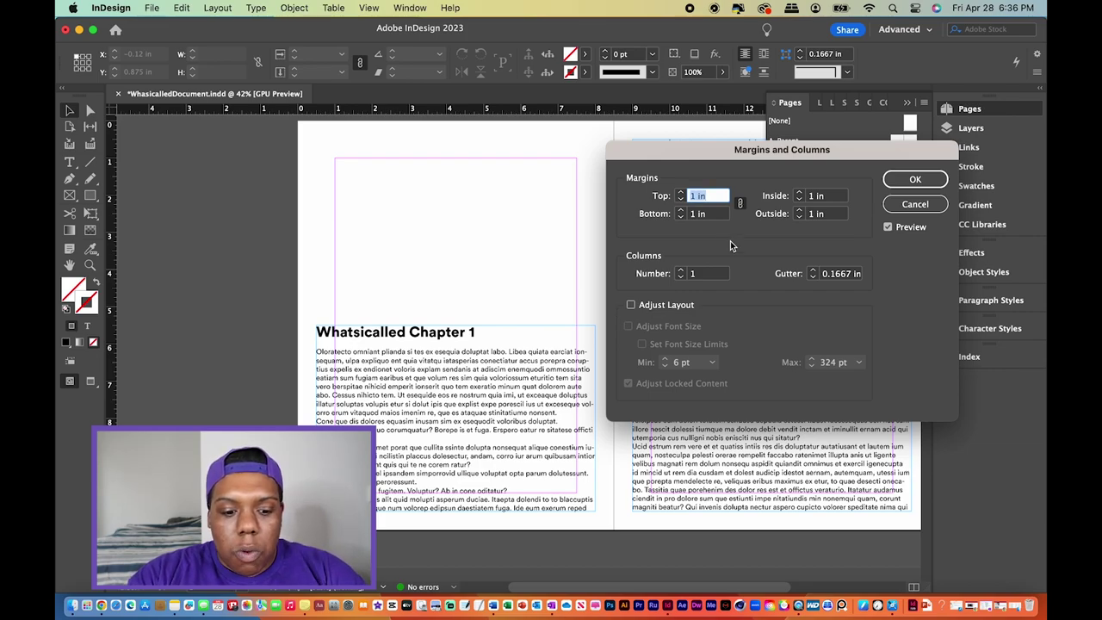
type("0.5")
key("Tab")
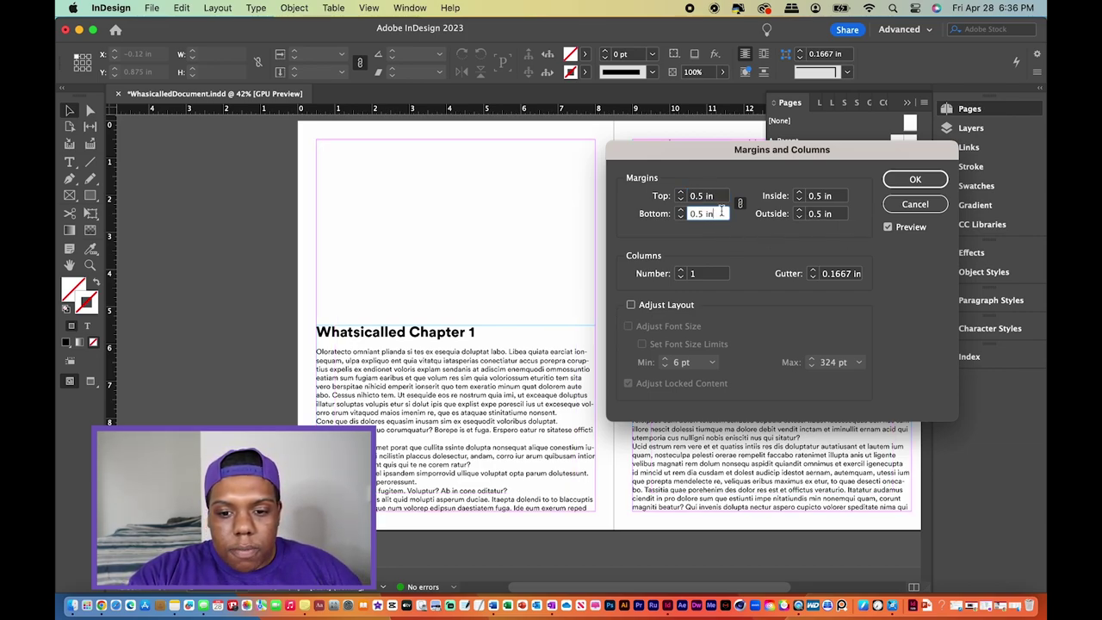
key("shift+Tab")
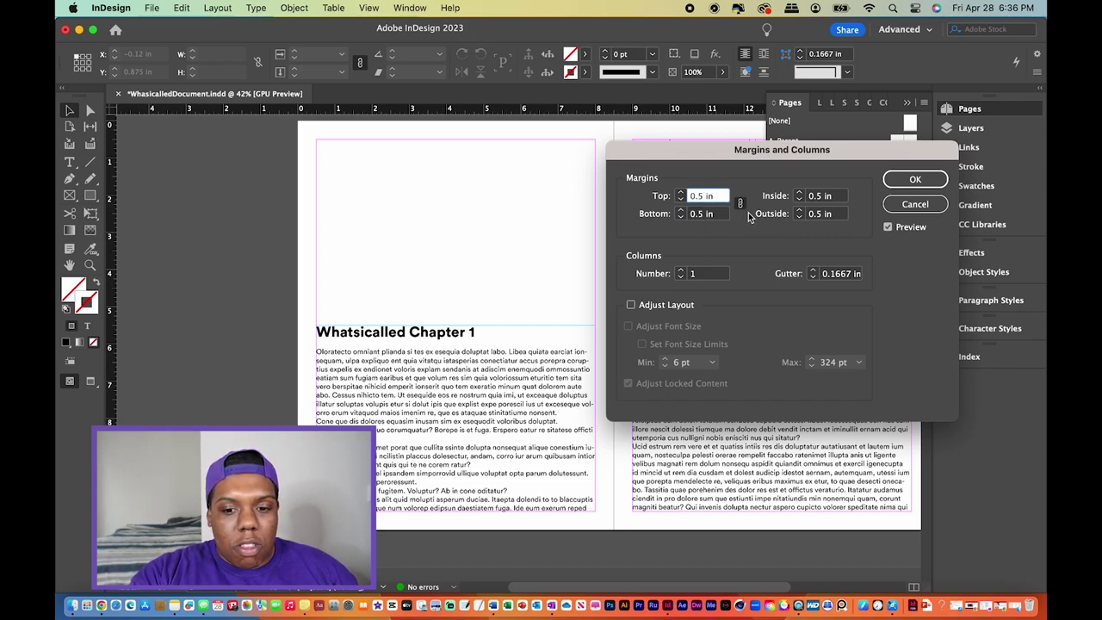
Unlink the margins and apply an outside margin of 1.0625 in to pages 2–3
left_click(740, 204)
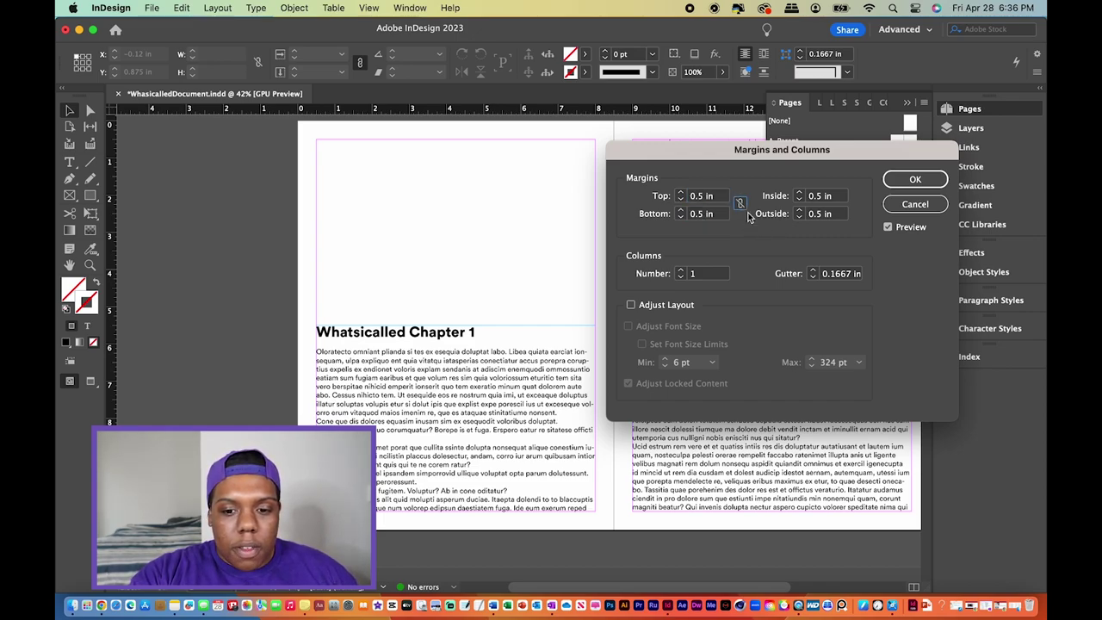
key("shift+Tab")
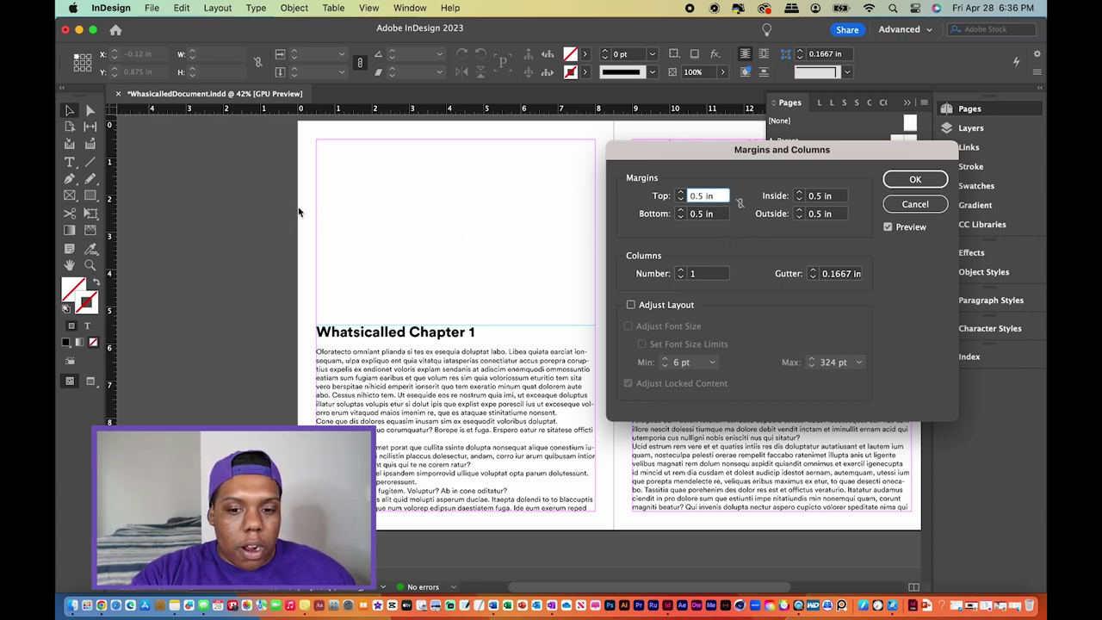
left_click(832, 214)
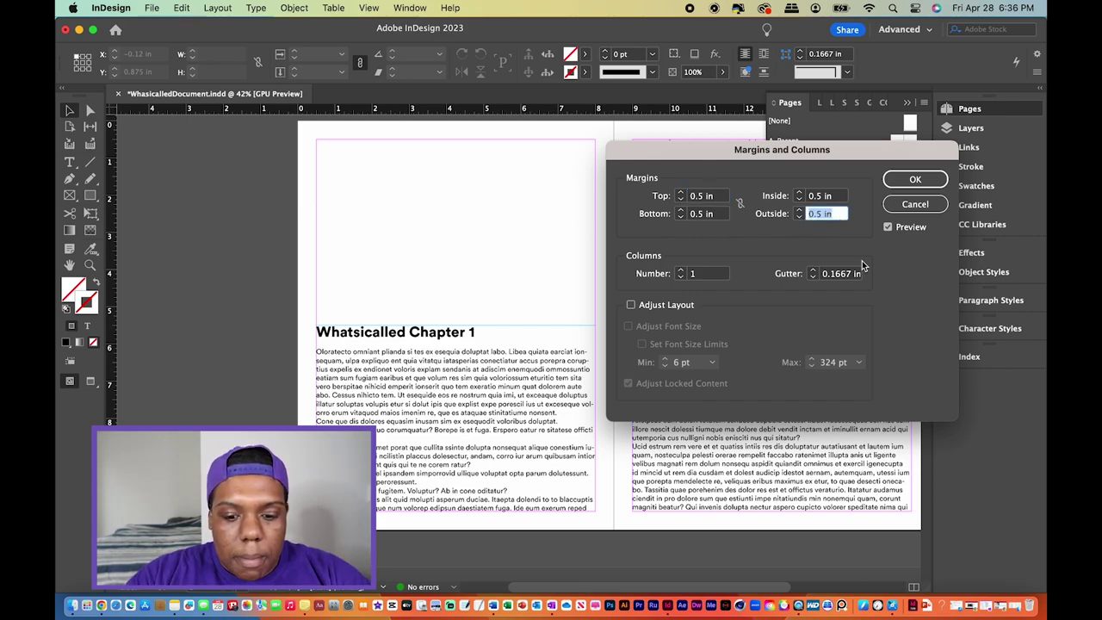
type("1")
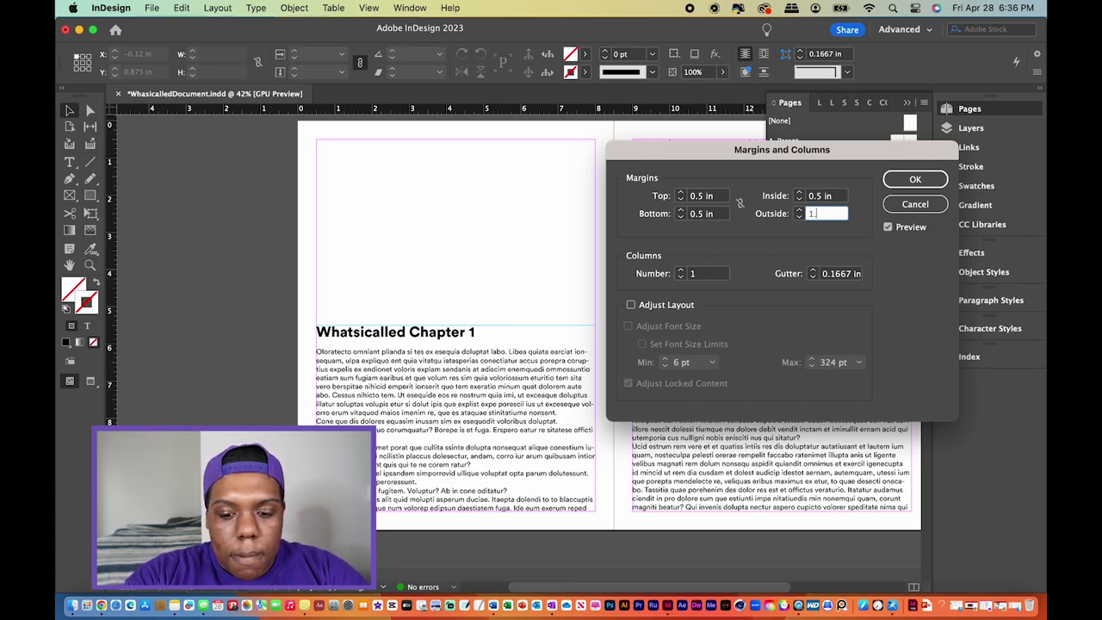
type(".0625")
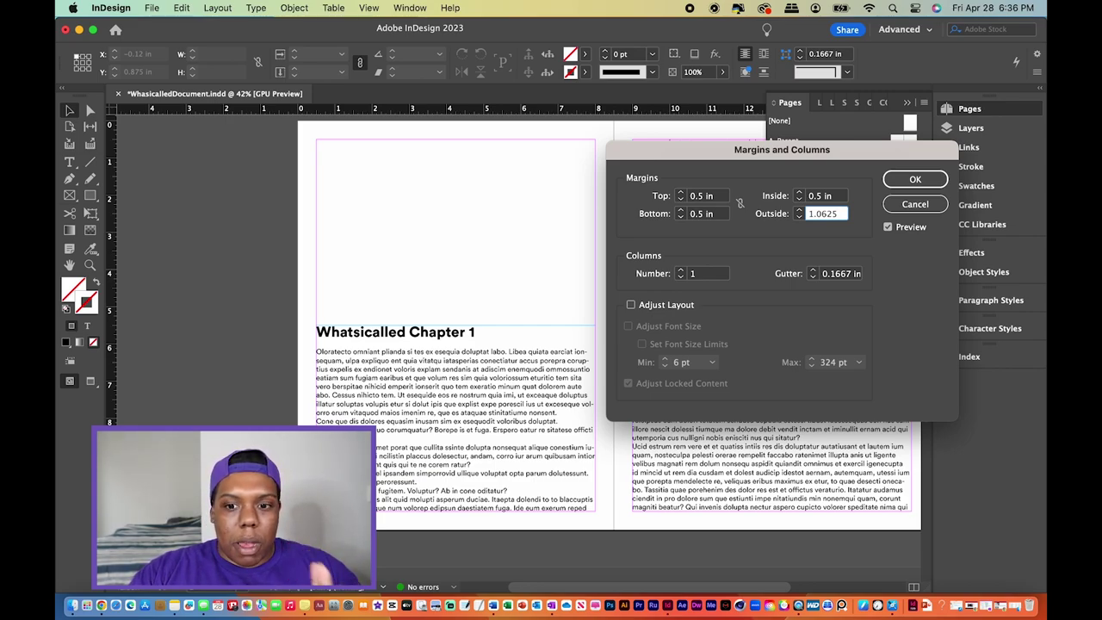
left_click(915, 180)
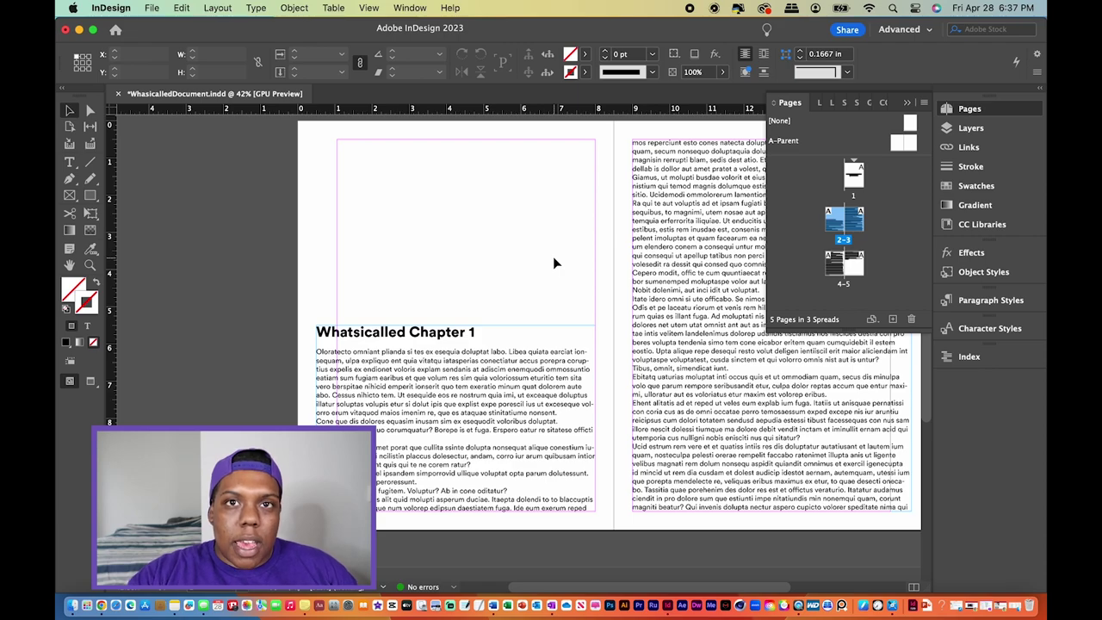
Narrow the chapter 1 text frame on page 2 to 6.9375 in so its outer edge meets the outside margin
left_click(422, 339)
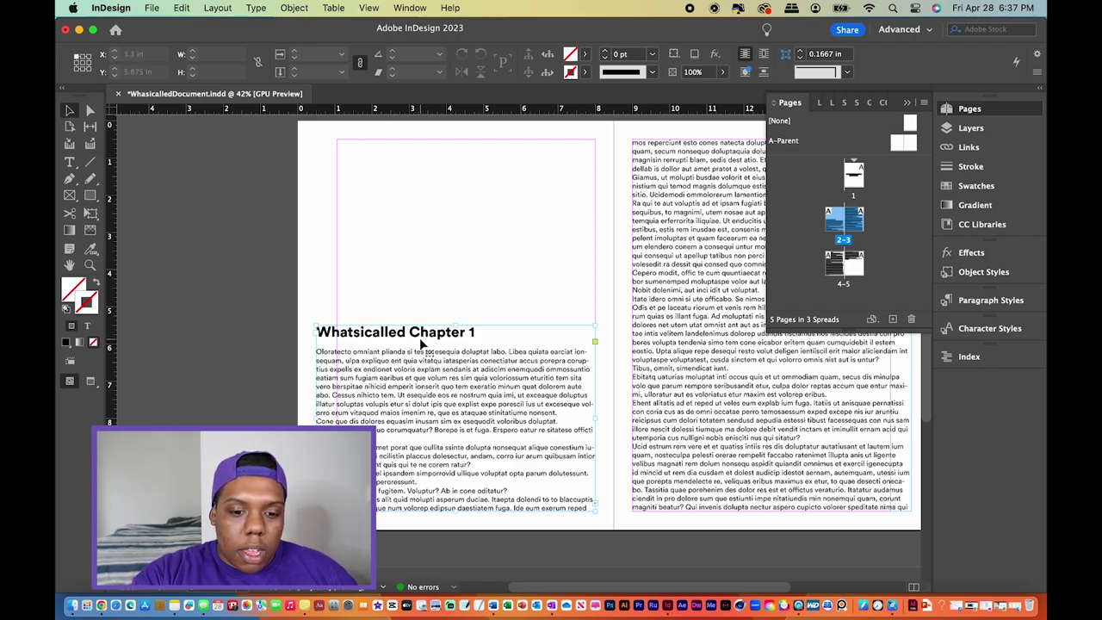
left_click_drag(317, 417, 338, 420)
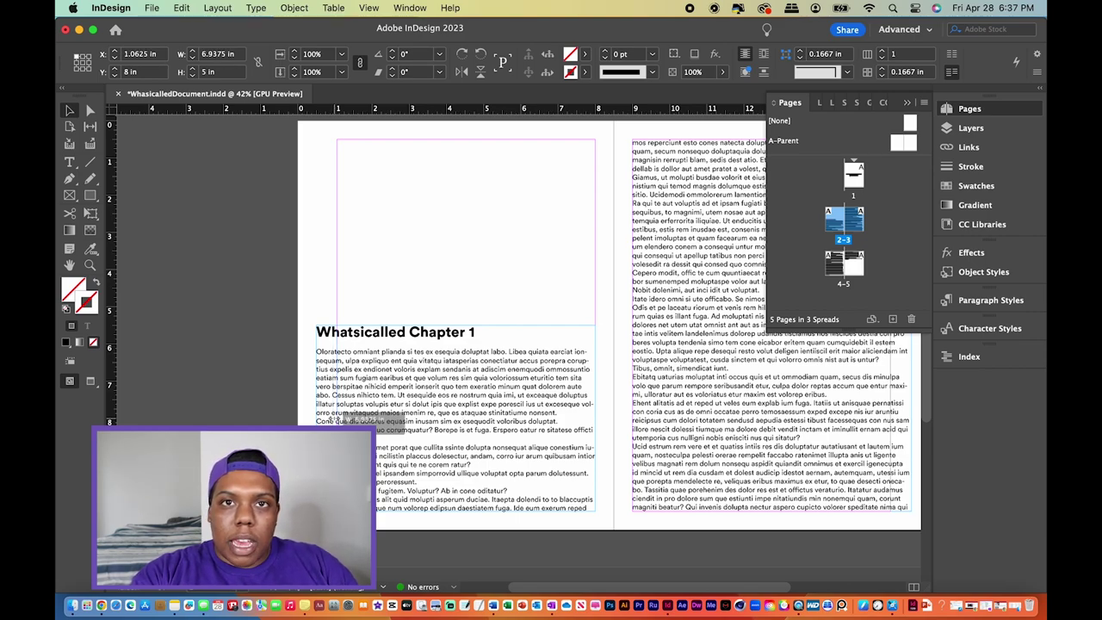
left_click_drag(338, 420, 337, 419)
left_click(404, 258)
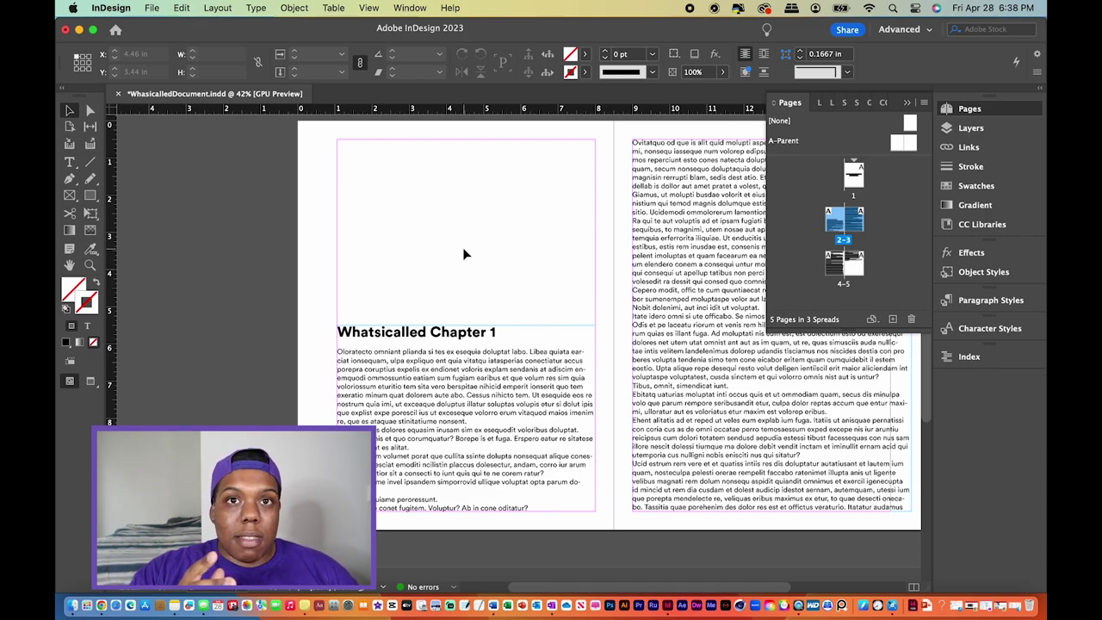
Draw a small text frame about 0.6 in square near the top of page 2 and insert a Current Page Number marker
left_click(70, 163)
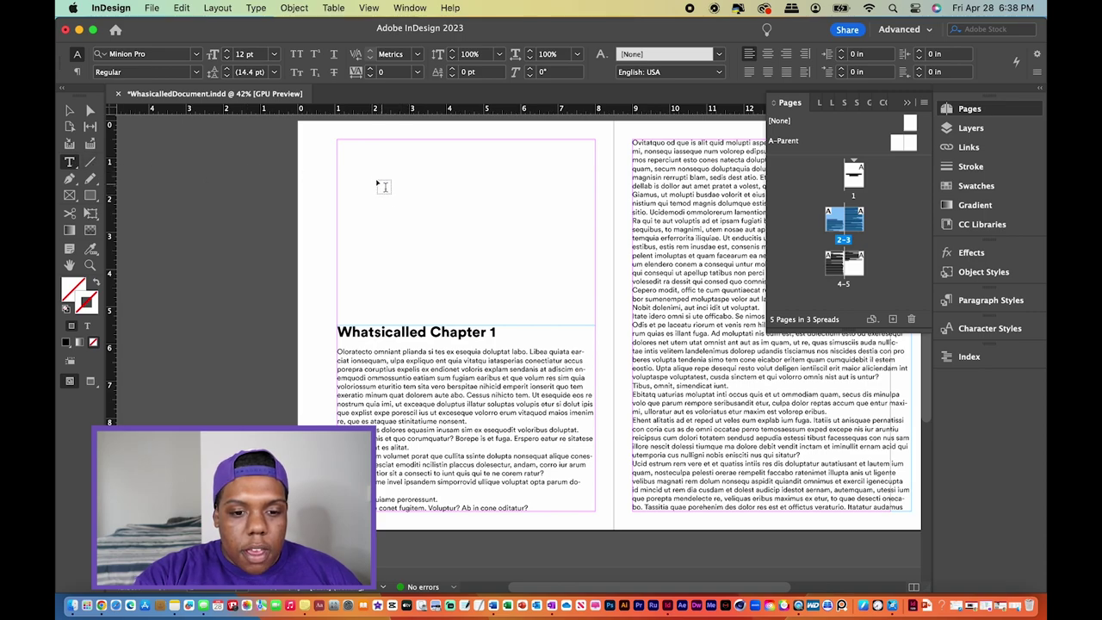
left_click_drag(368, 171, 391, 192)
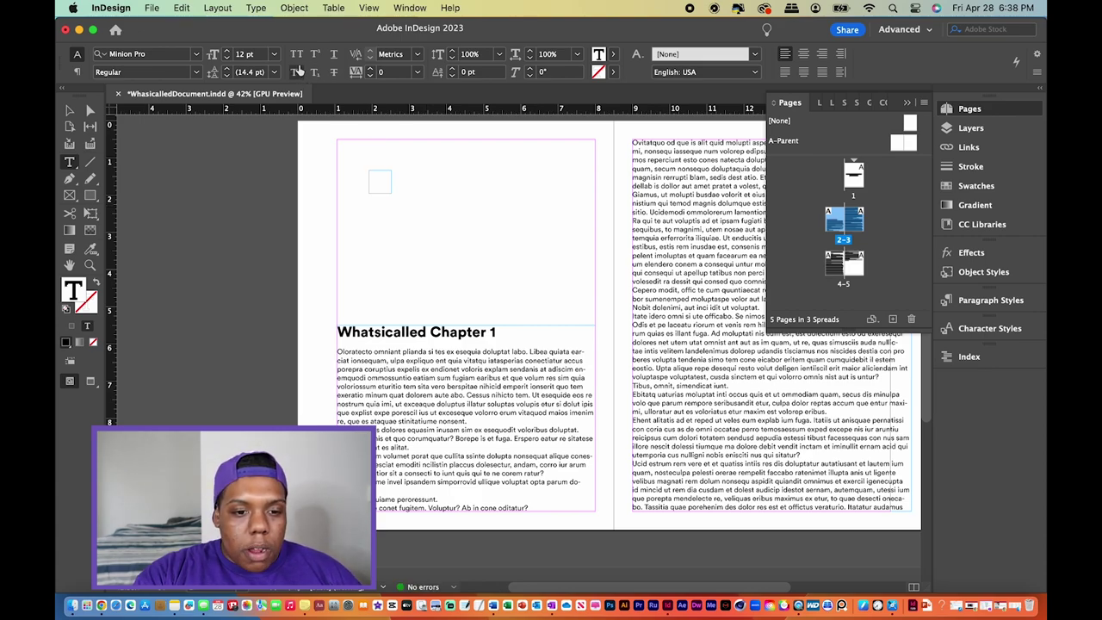
left_click(258, 8)
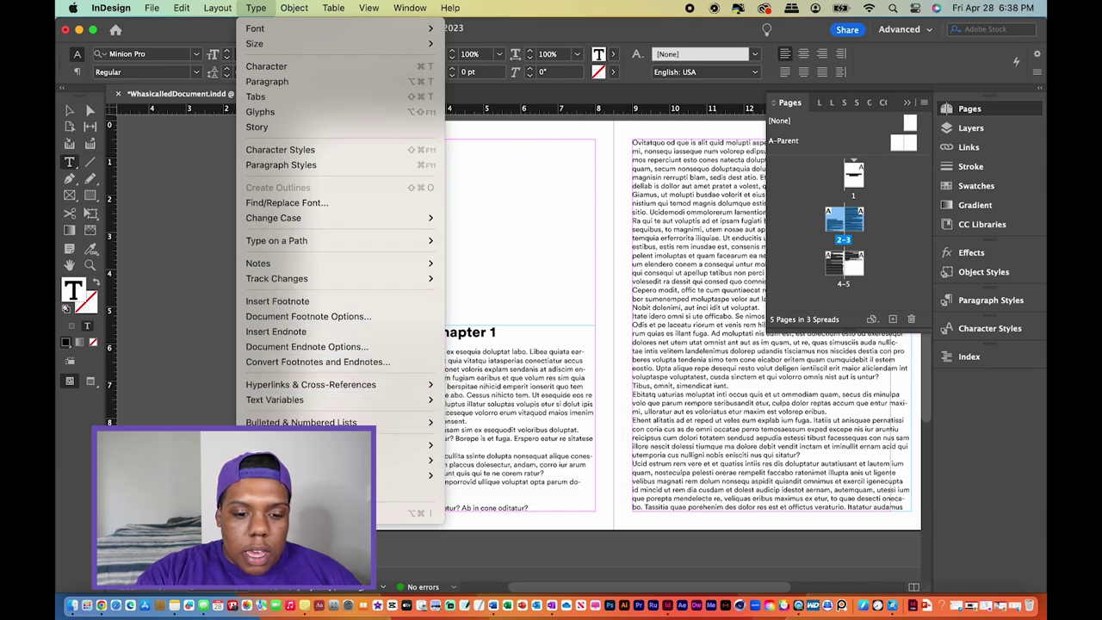
mouse_move(314, 445)
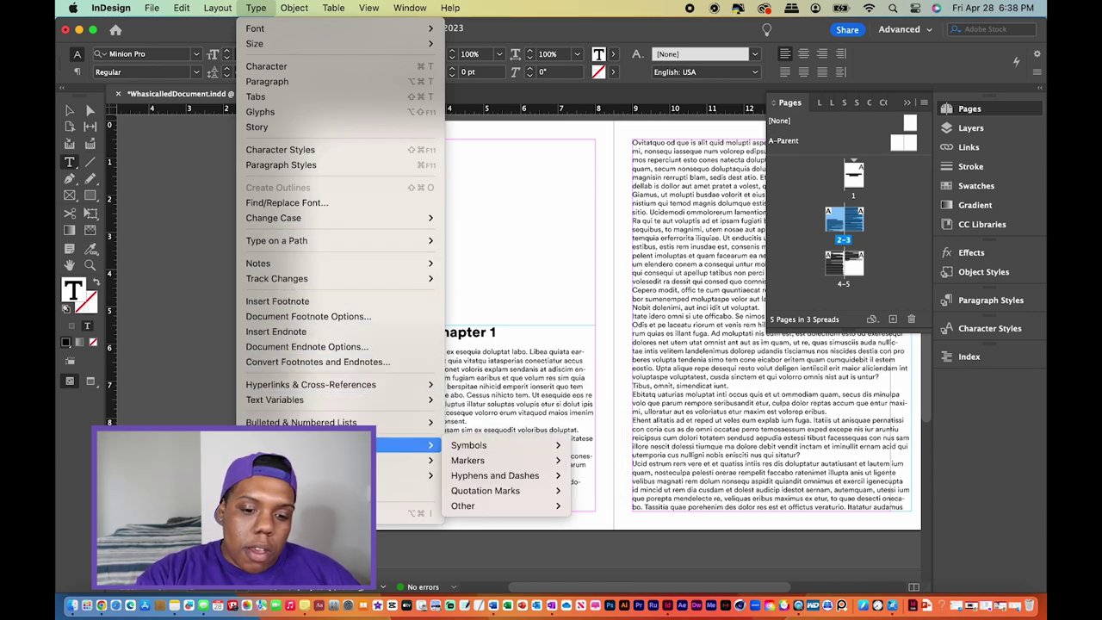
mouse_move(492, 465)
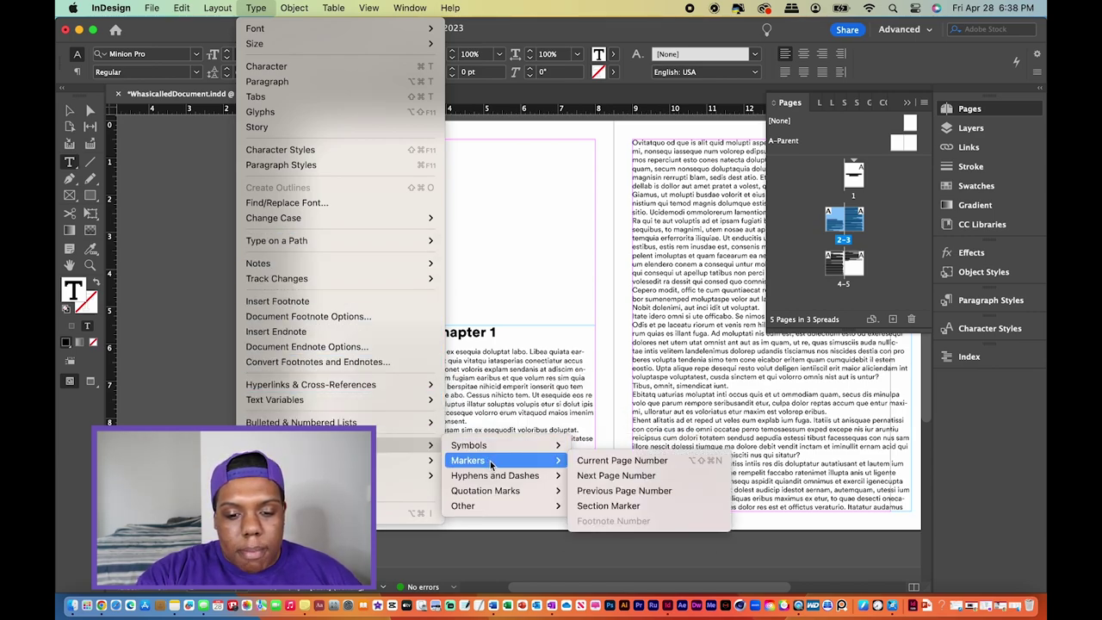
left_click(585, 465)
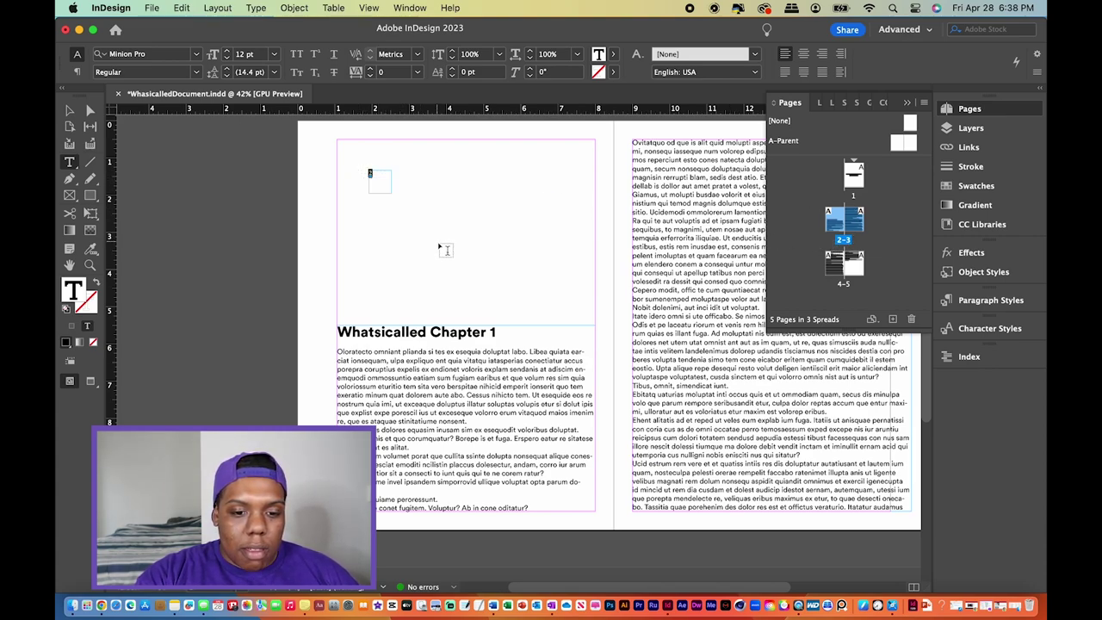
Enlarge the page number on page 2, set it in a heavier typeface and finish editing the text
left_click(227, 50)
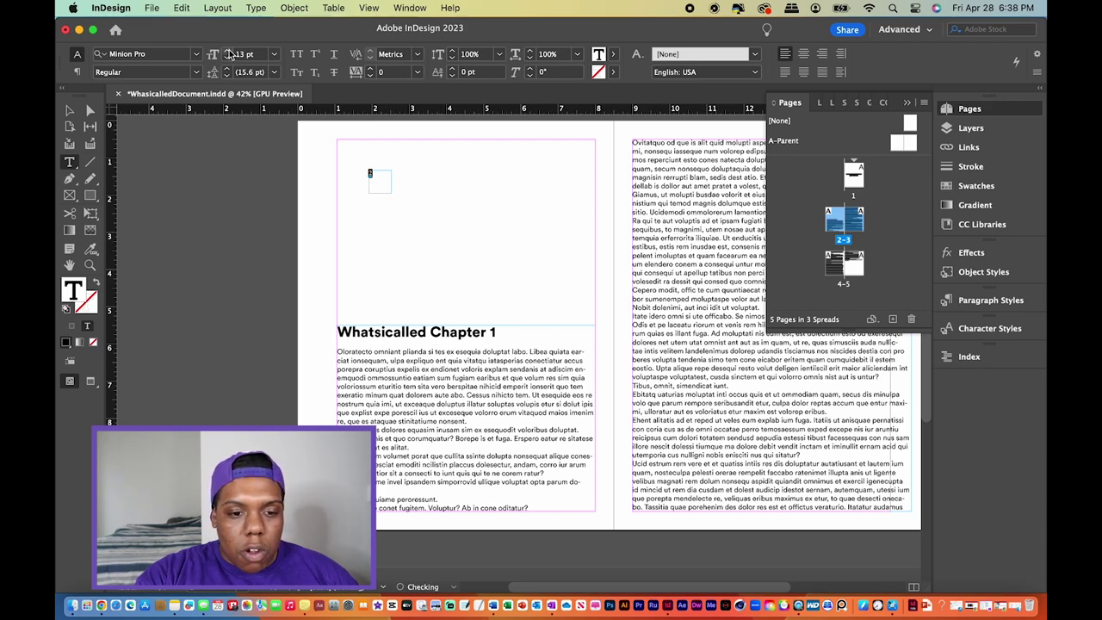
left_click(228, 50)
left_click(228, 50)
left_click(227, 50)
key("Escape")
scroll(498, 190, "left", 3)
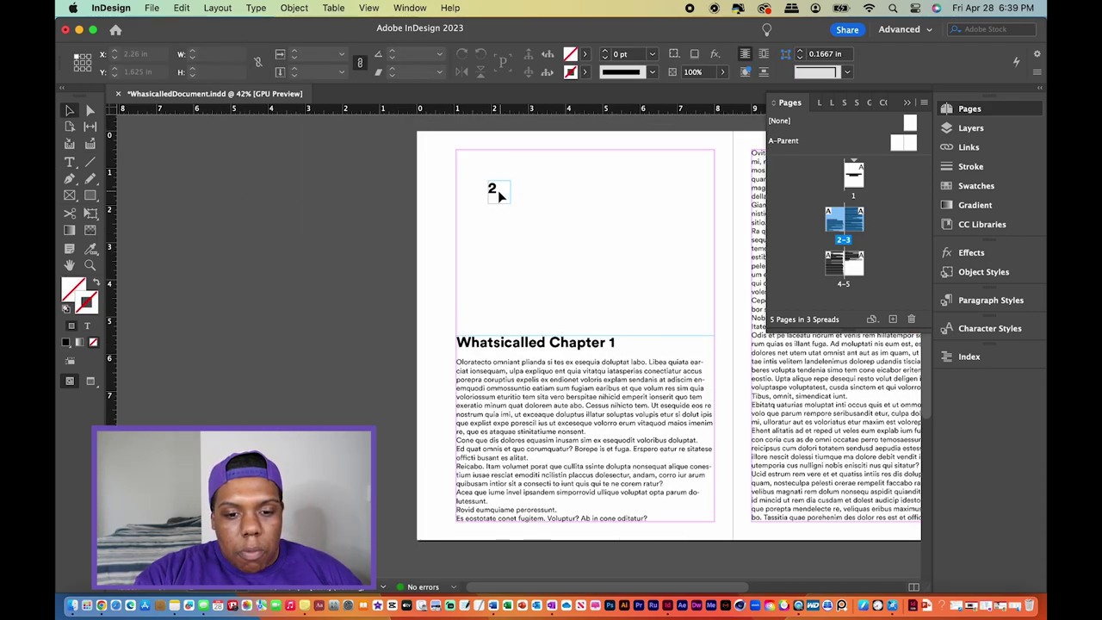
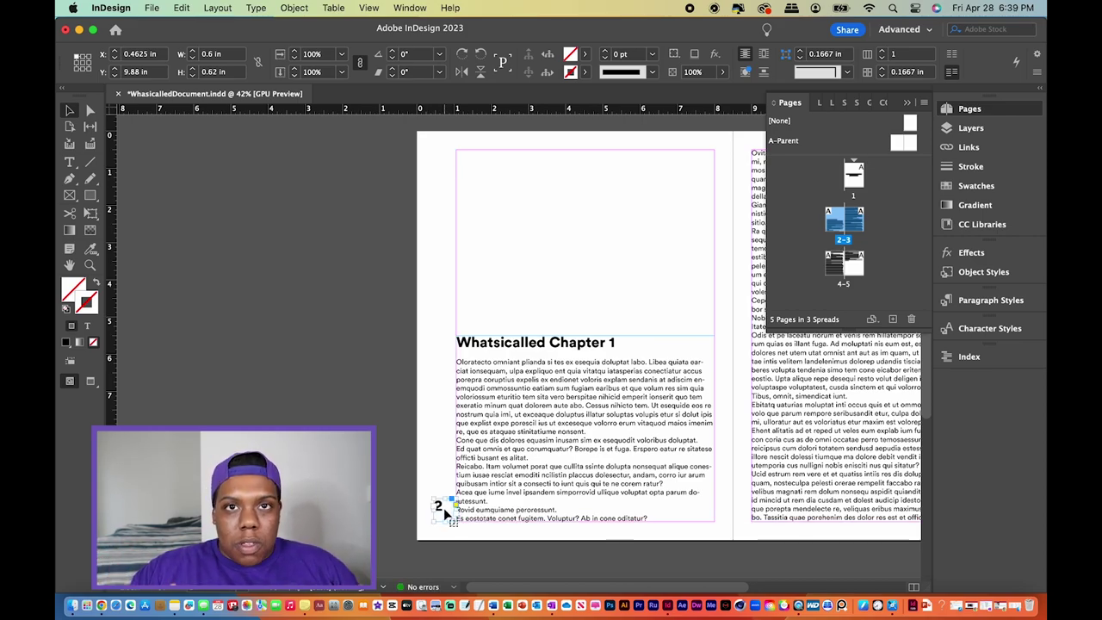
Fit the page number frame into the bottom of page 2's outside margin at X 0.46 in, Y 9.88 in, 0.6025 in wide
scroll(444, 508, "up", 5)
left_click_drag(433, 509, 433, 510)
left_click_drag(409, 399, 410, 399)
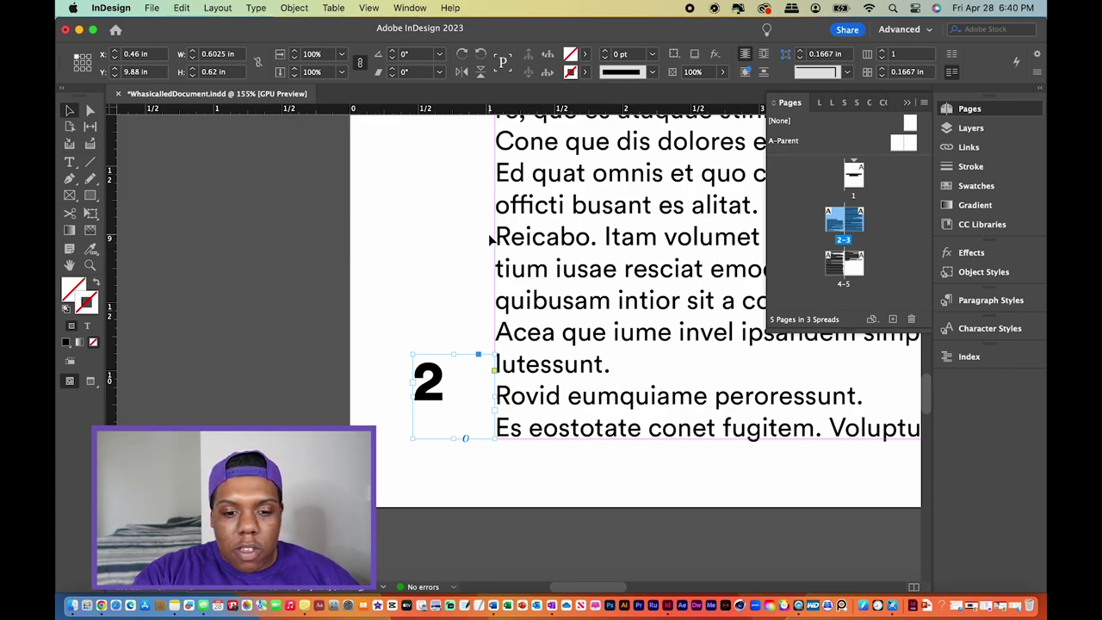
Create a paragraph style from the page number's text on page 2 and apply it to that text
left_click(481, 298)
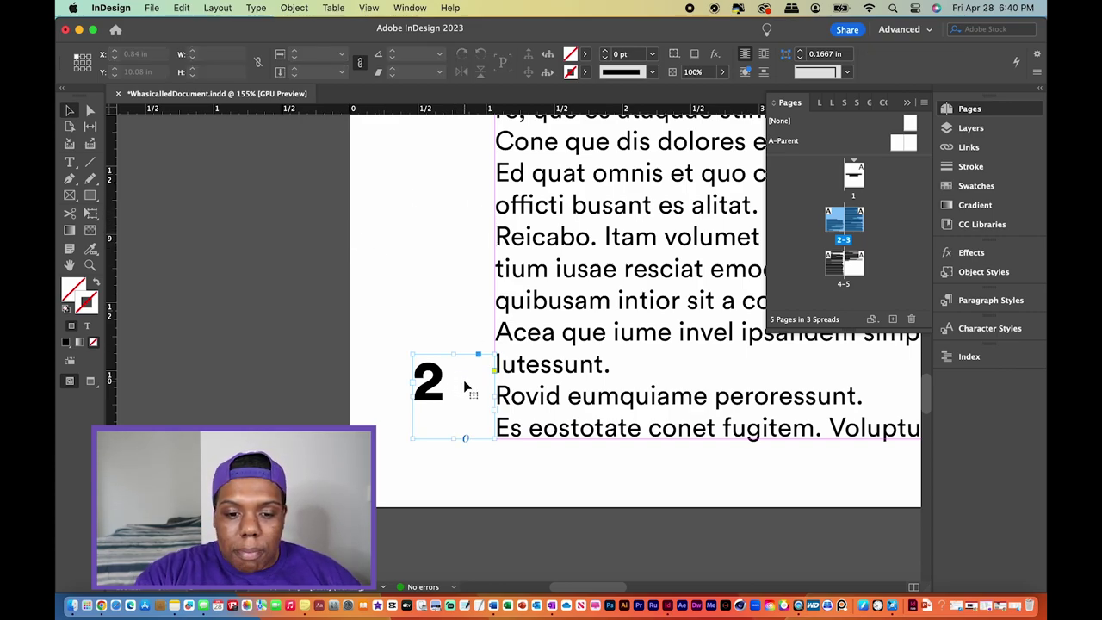
left_click(465, 387)
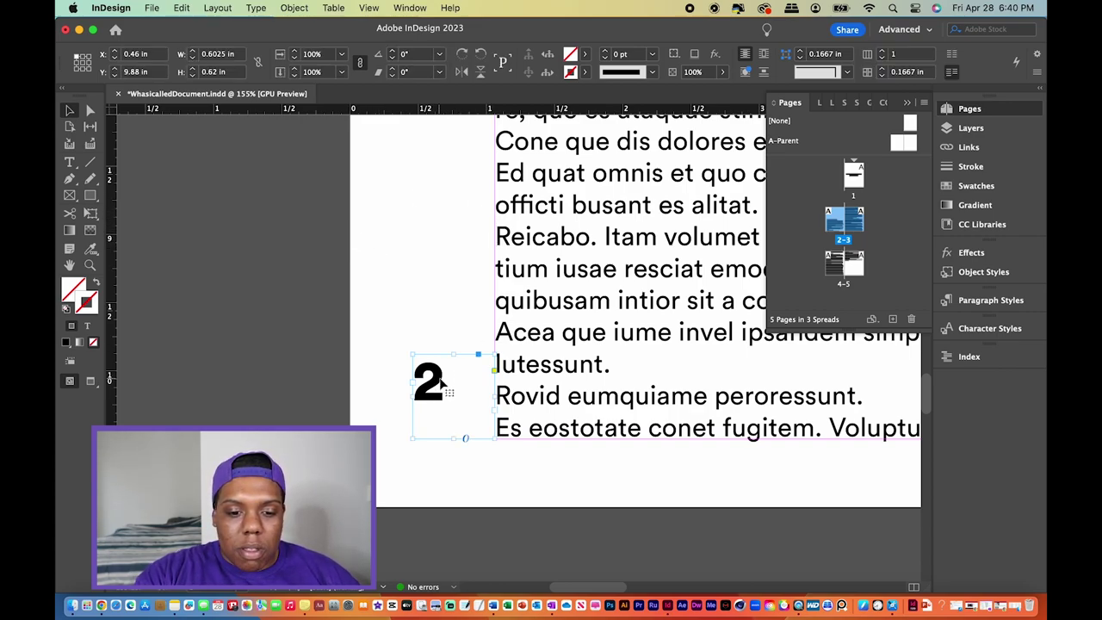
left_click(425, 319)
key("t")
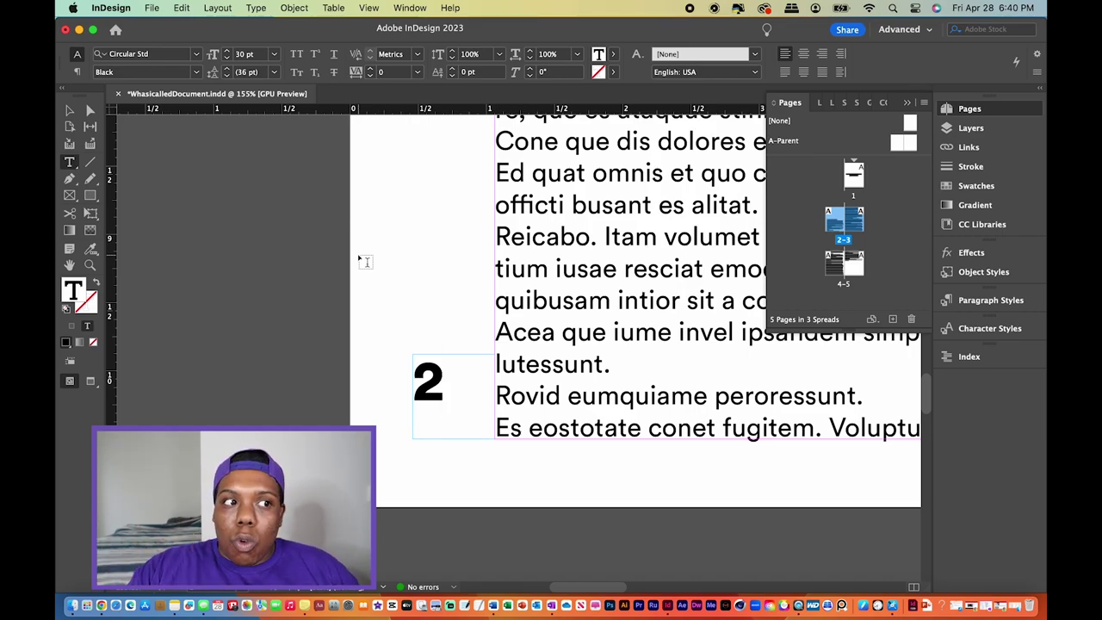
double_click(422, 372)
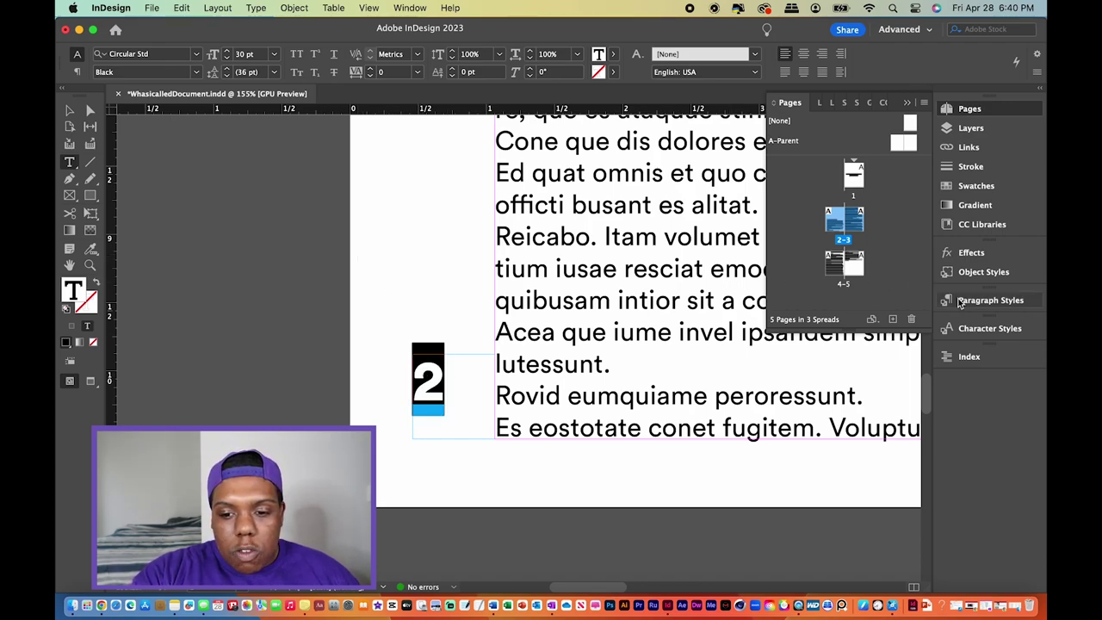
left_click(990, 301)
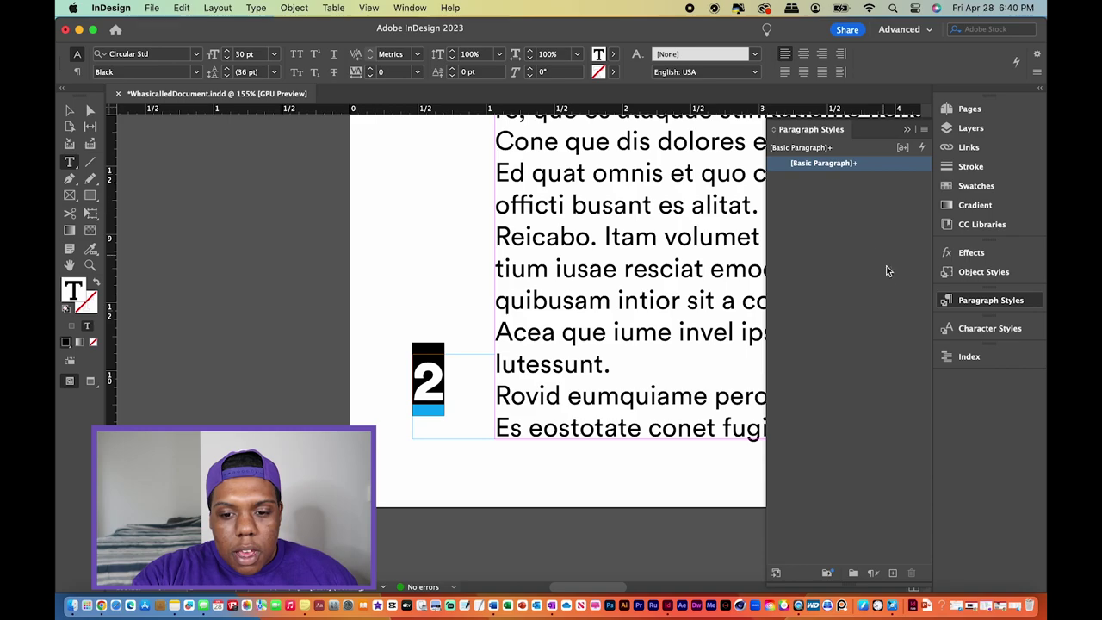
left_click(894, 573)
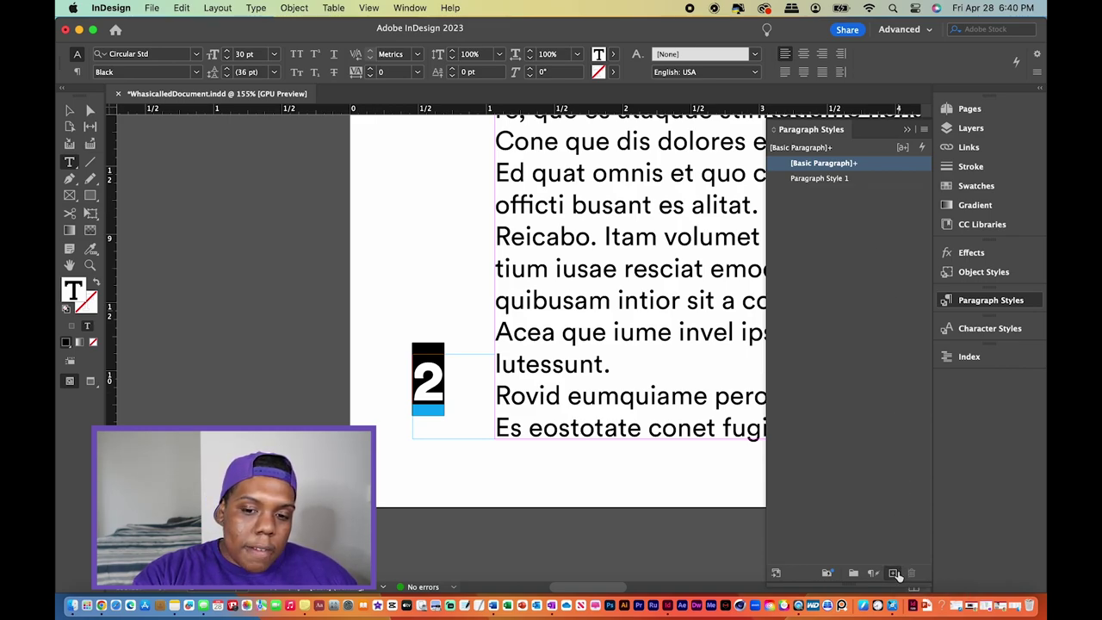
left_click(832, 179)
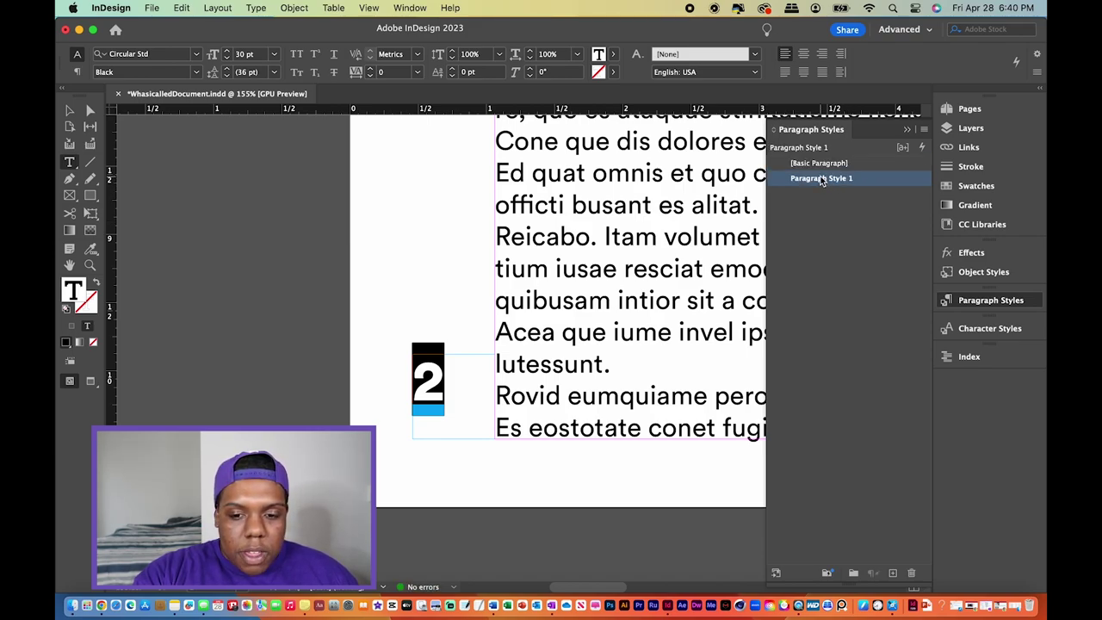
Rename the new paragraph style as PageNumber
right_click(822, 180)
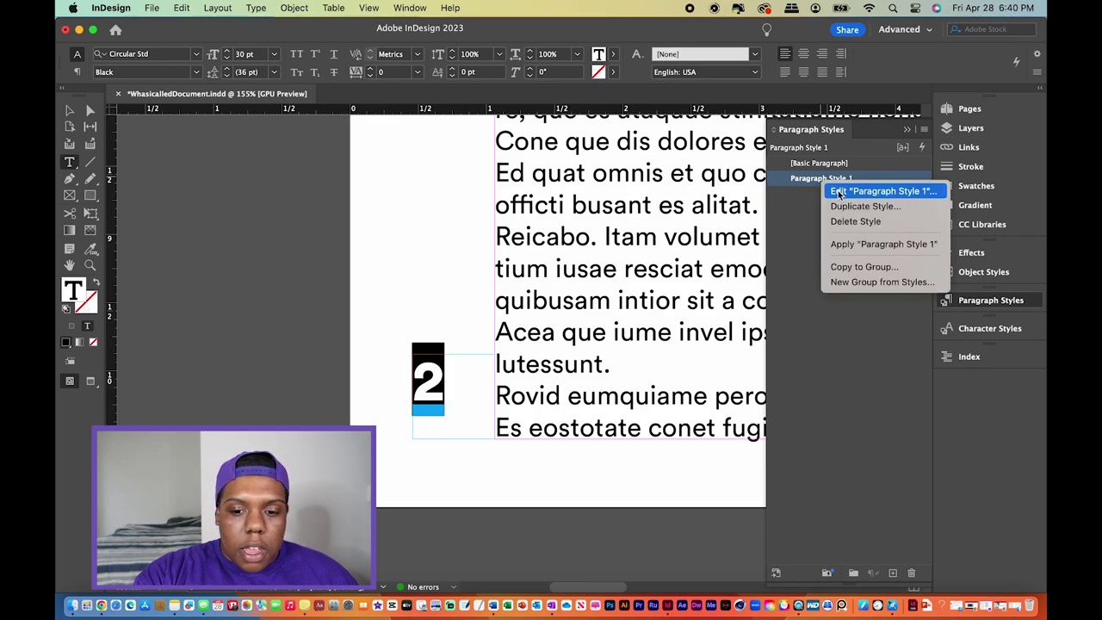
left_click(839, 193)
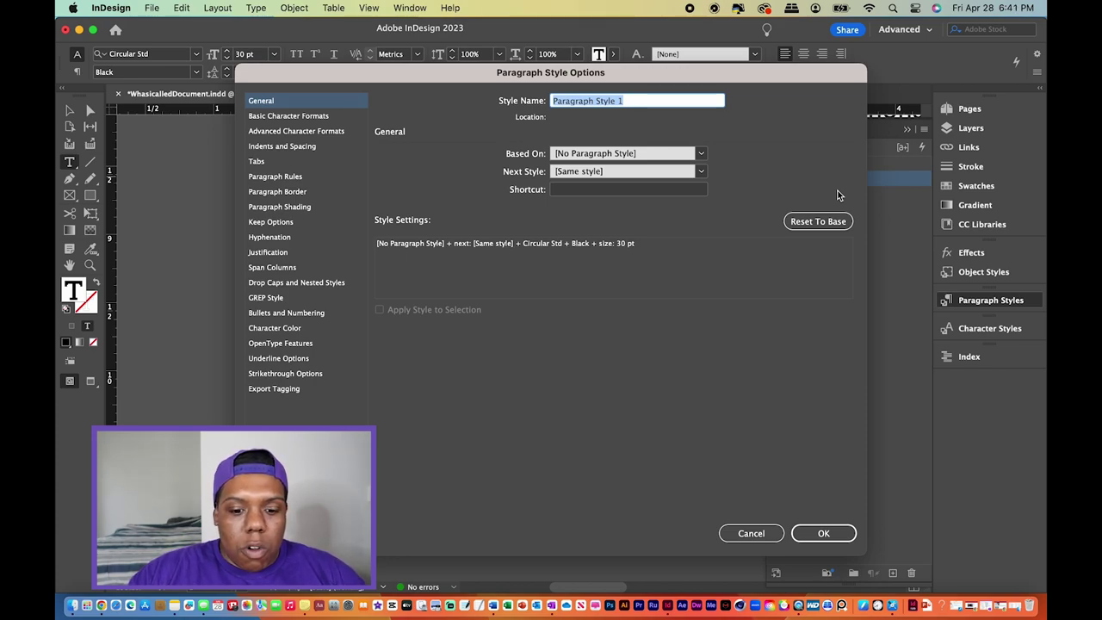
type("PageNumber")
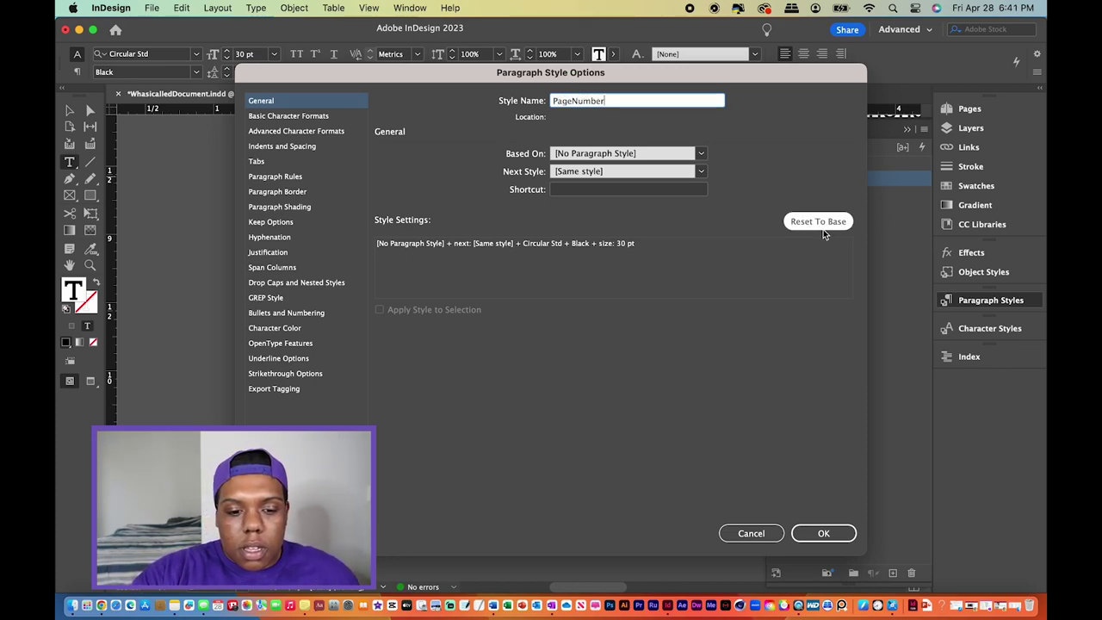
left_click(824, 534)
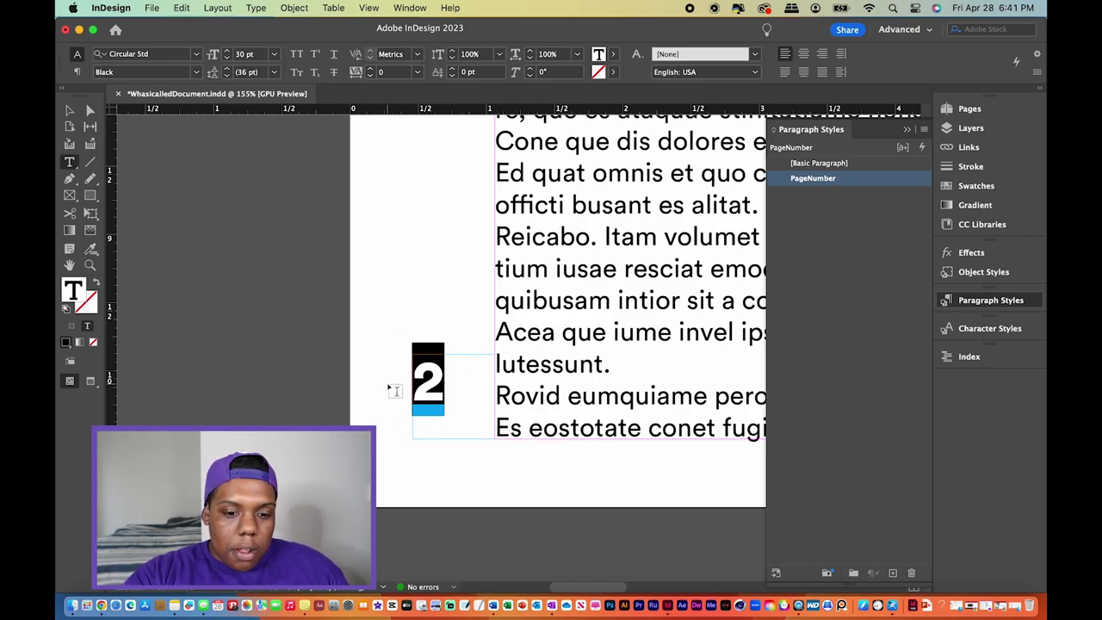
Copy the page number frame on page 2 and deselect it
left_click(70, 112)
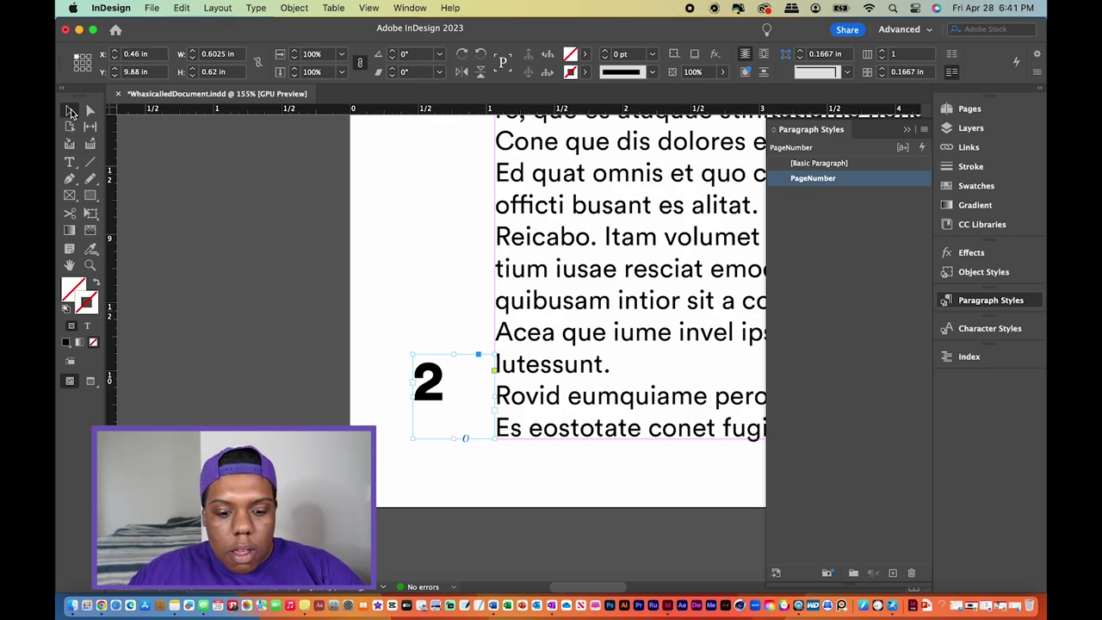
key("super+c")
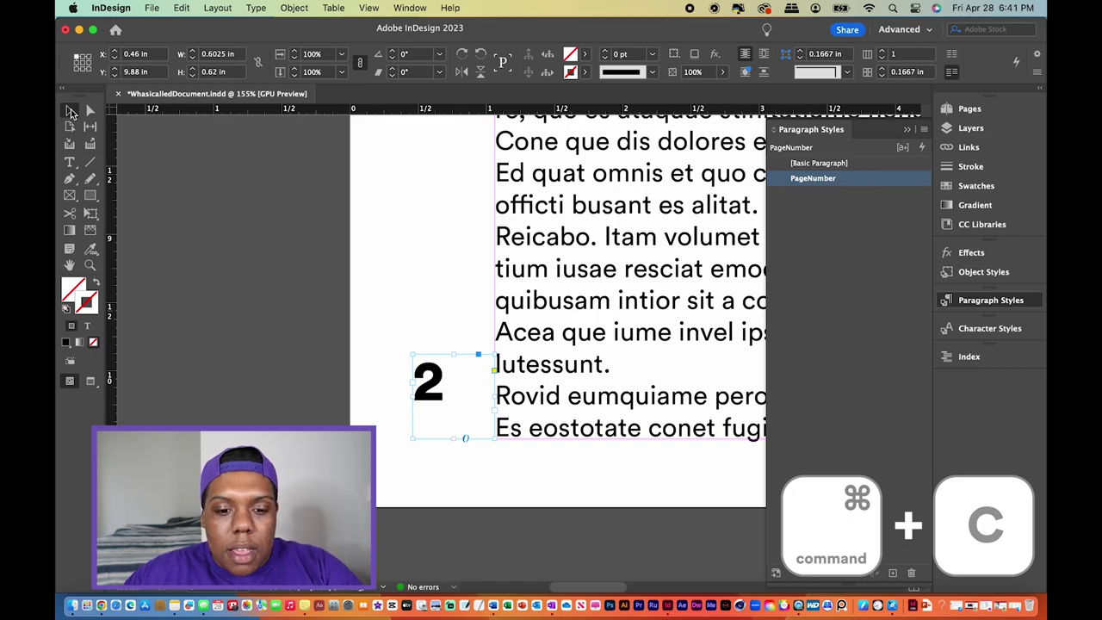
scroll(147, 200, "down", 6)
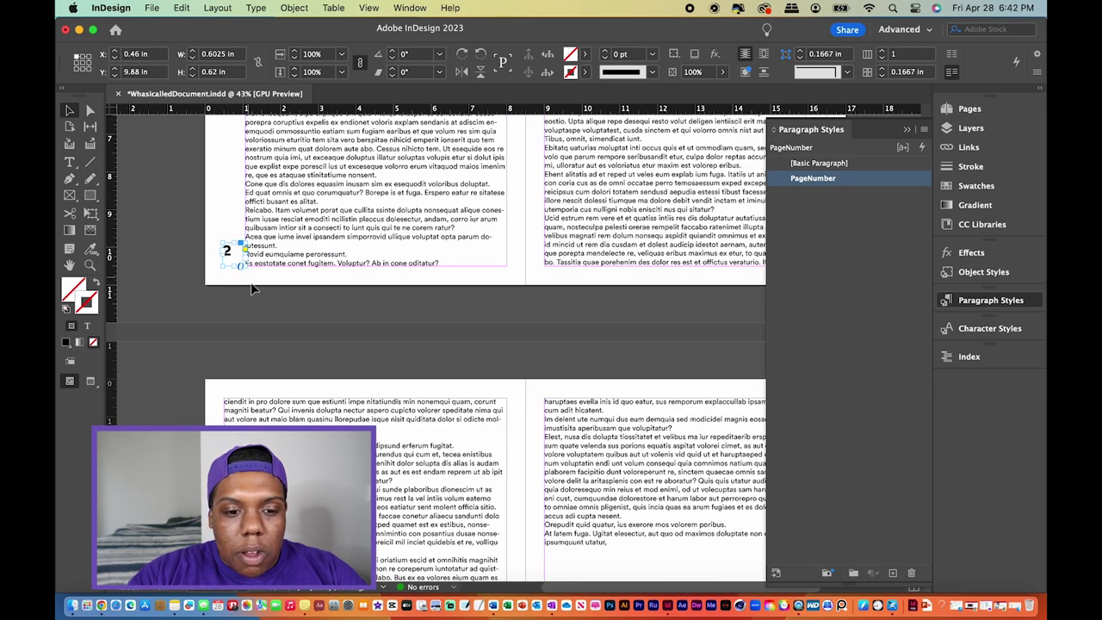
left_click(250, 286)
Narrow the body text frame on page 3 so its outer edge meets the outside margin
scroll(259, 288, "up", 3)
scroll(258, 288, "right", 5)
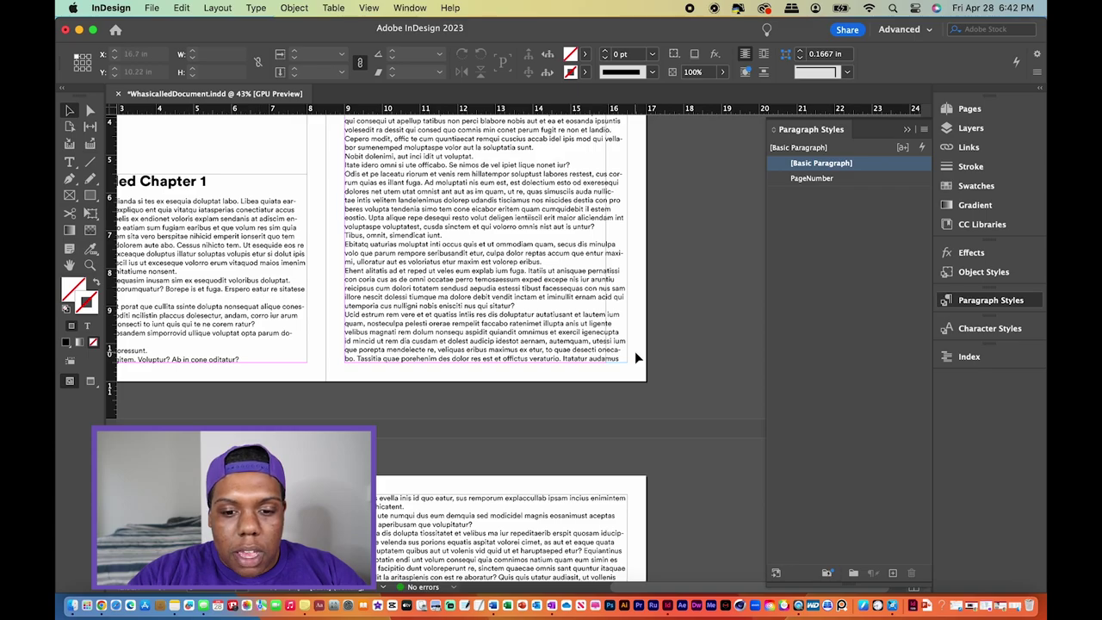
scroll(635, 351, "up", 5)
scroll(635, 353, "down", 4)
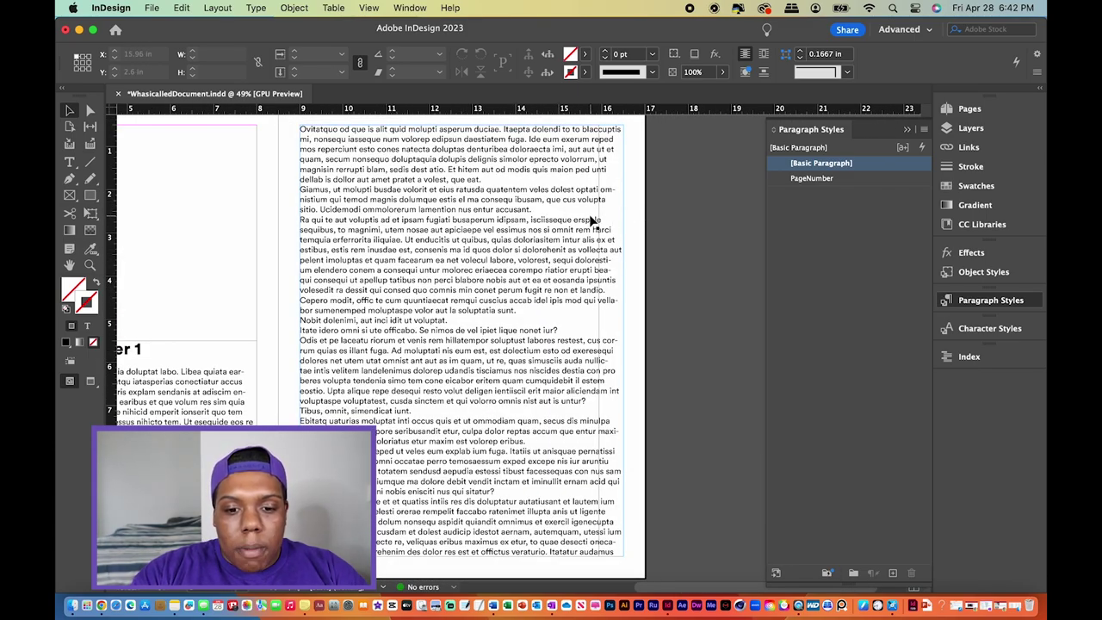
left_click(595, 242)
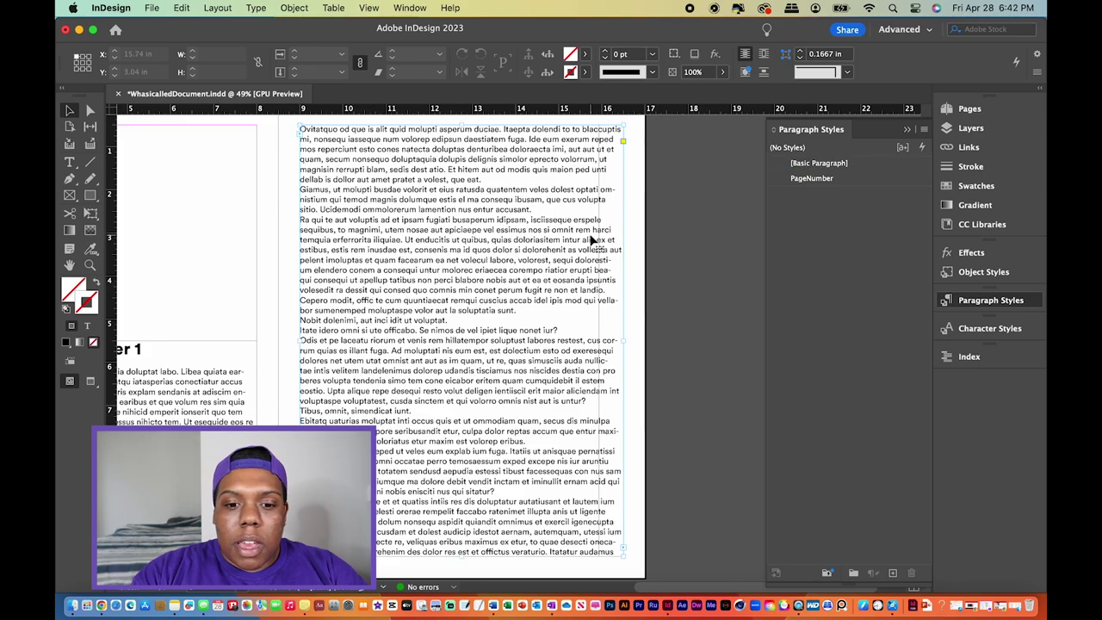
left_click_drag(626, 343, 599, 342)
left_click(638, 340)
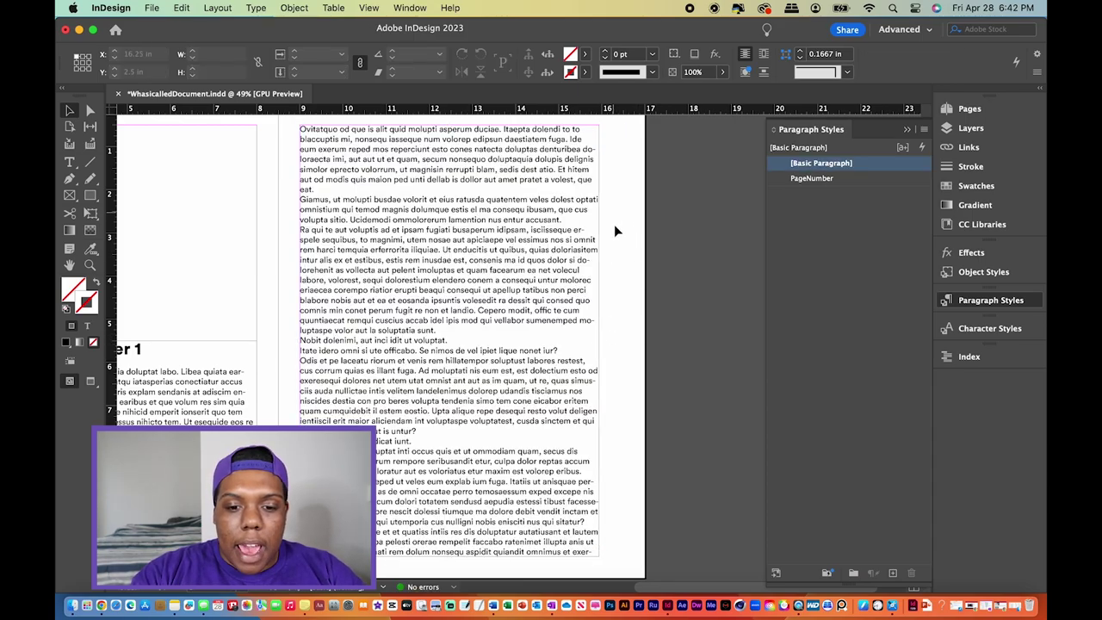
Paste the page number frame into page 3's outside margin, level with the bottom of the text frame and touching its outer edge
scroll(615, 241, "up", 5)
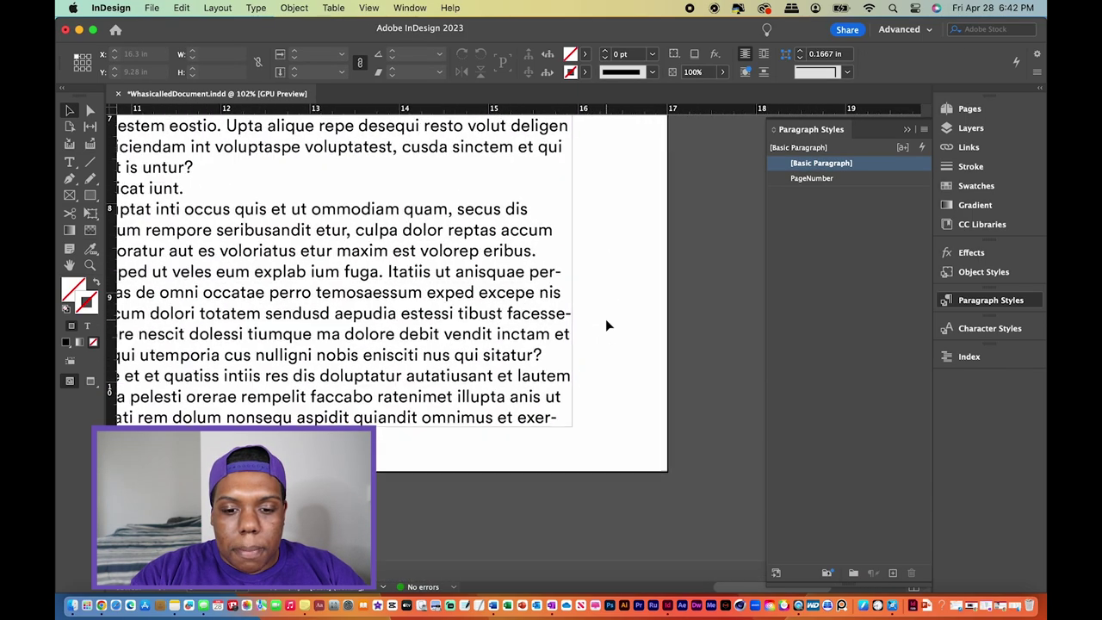
key("super+v")
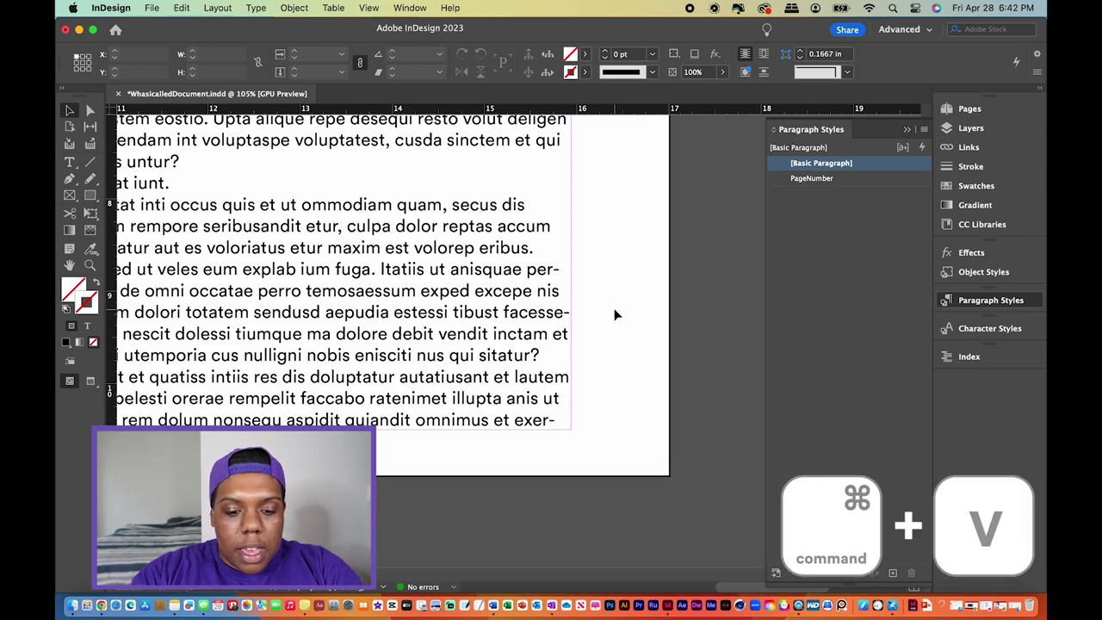
left_click_drag(505, 334, 585, 393)
left_click(584, 350)
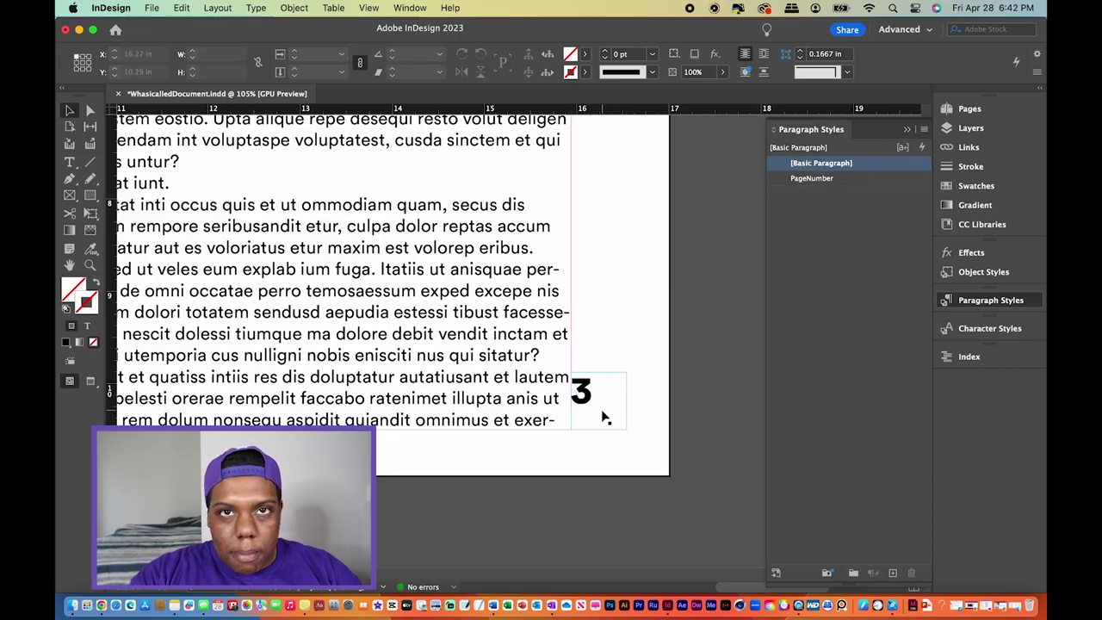
Right-align the page number text on page 3 within its frame and finish editing the text
scroll(643, 387, "left", 10)
scroll(639, 385, "down", 1)
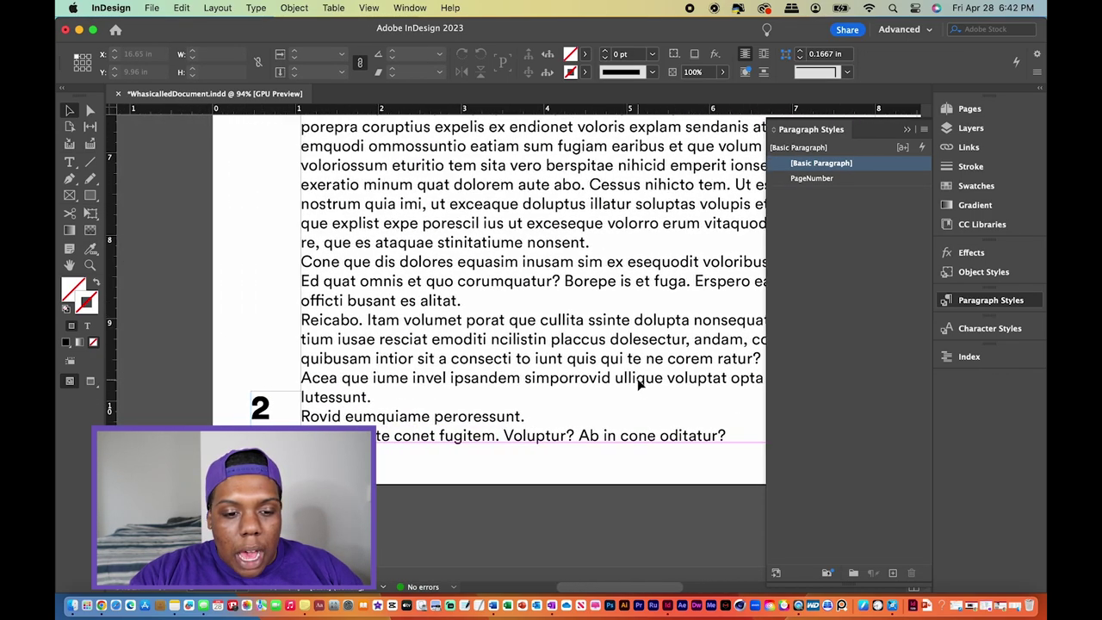
scroll(639, 385, "down", 1)
scroll(295, 421, "right", 10)
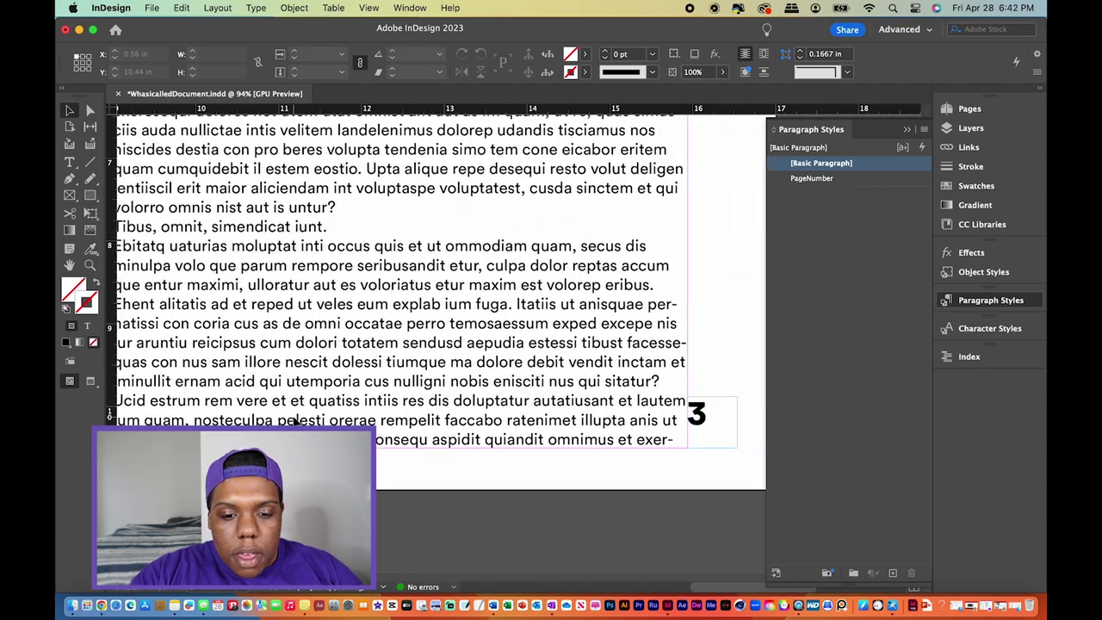
scroll(295, 421, "right", 5)
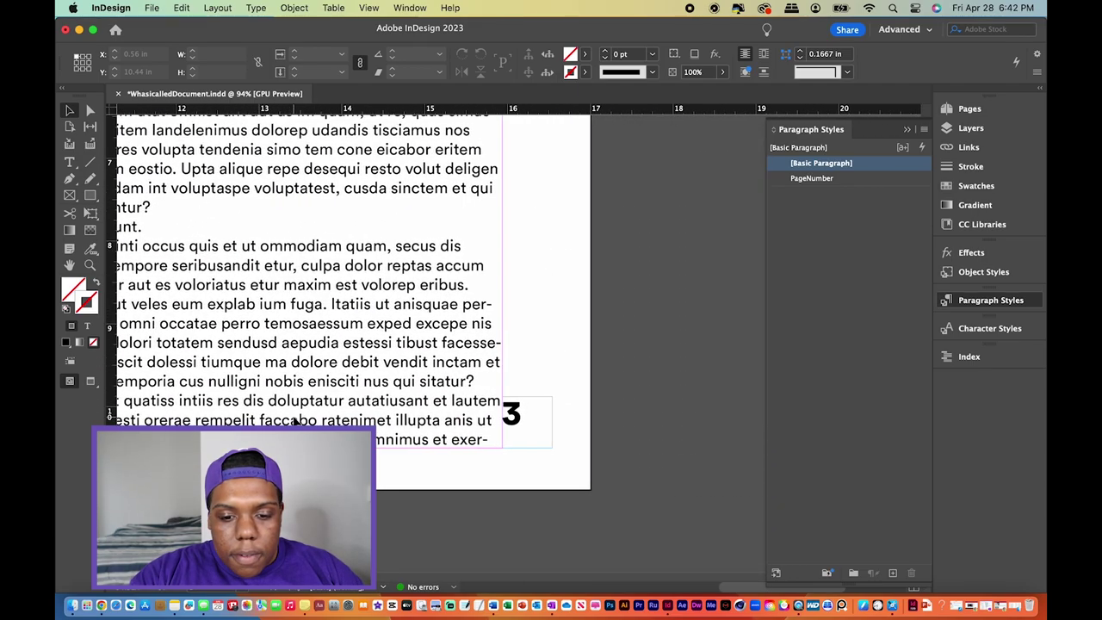
double_click(517, 418)
left_click_drag(535, 405, 495, 396)
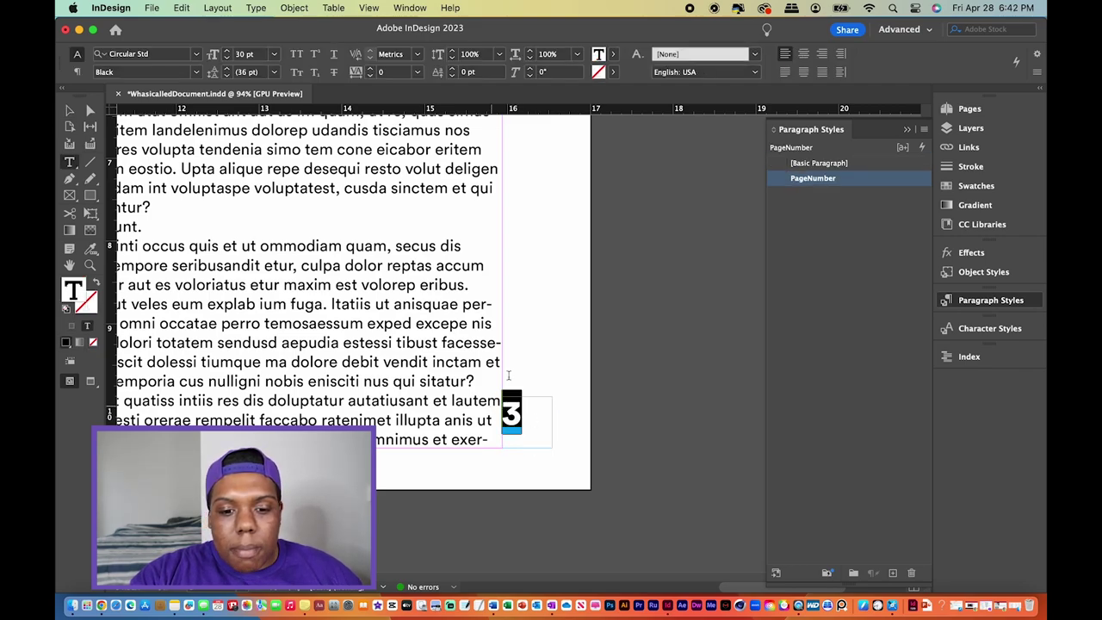
left_click(823, 53)
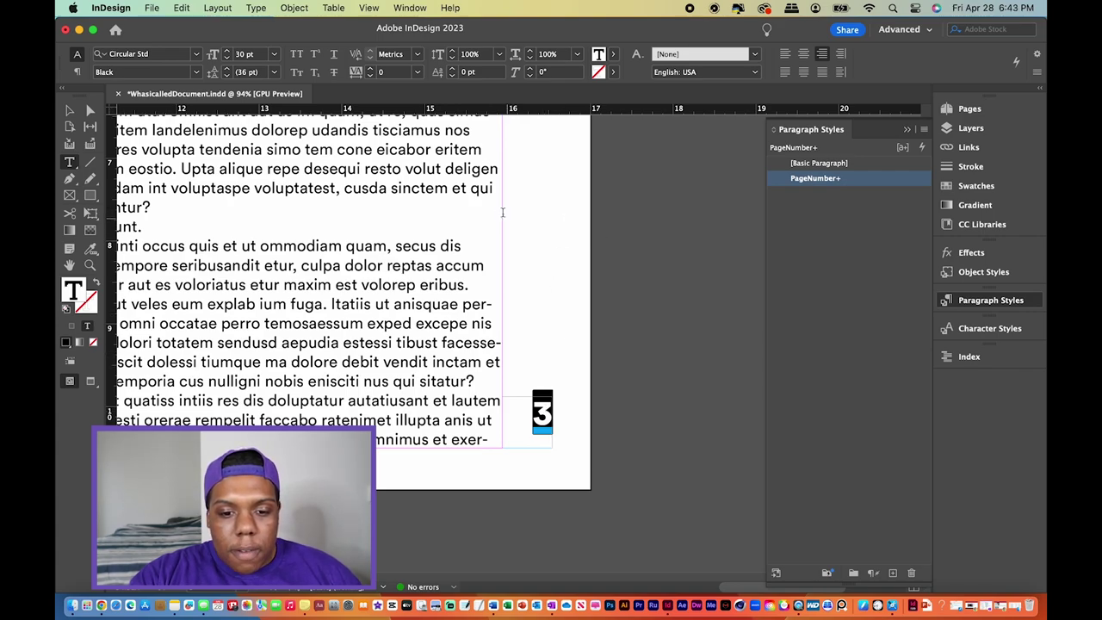
key("Escape")
Copy the page number frames of pages 2 and 3 together, leaving them deselected
key("super+alt+0")
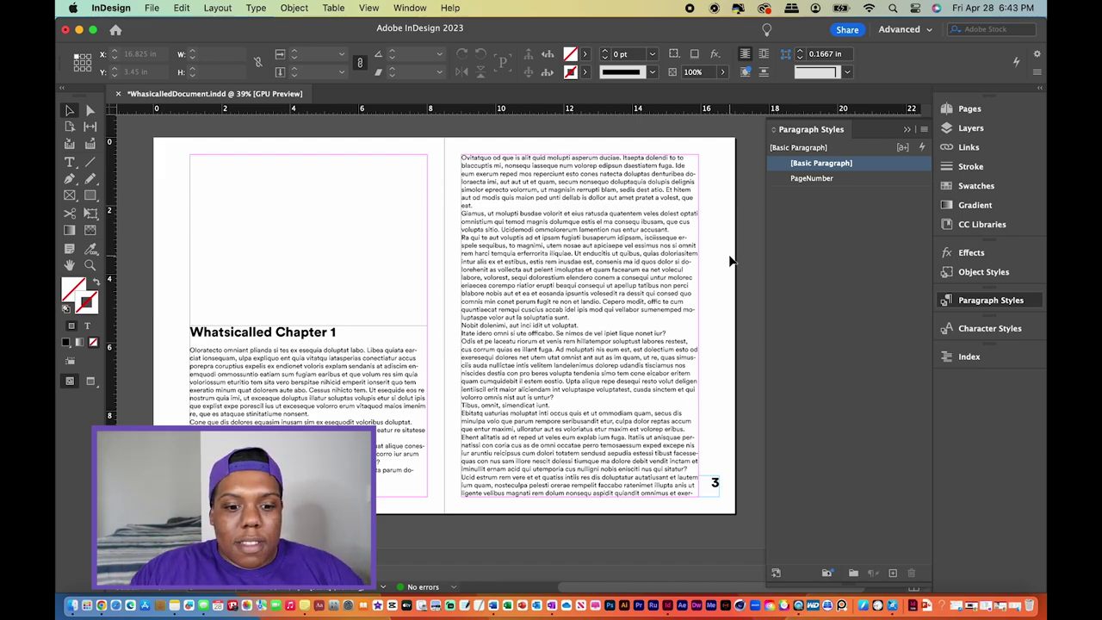
scroll(421, 310, "down", 5)
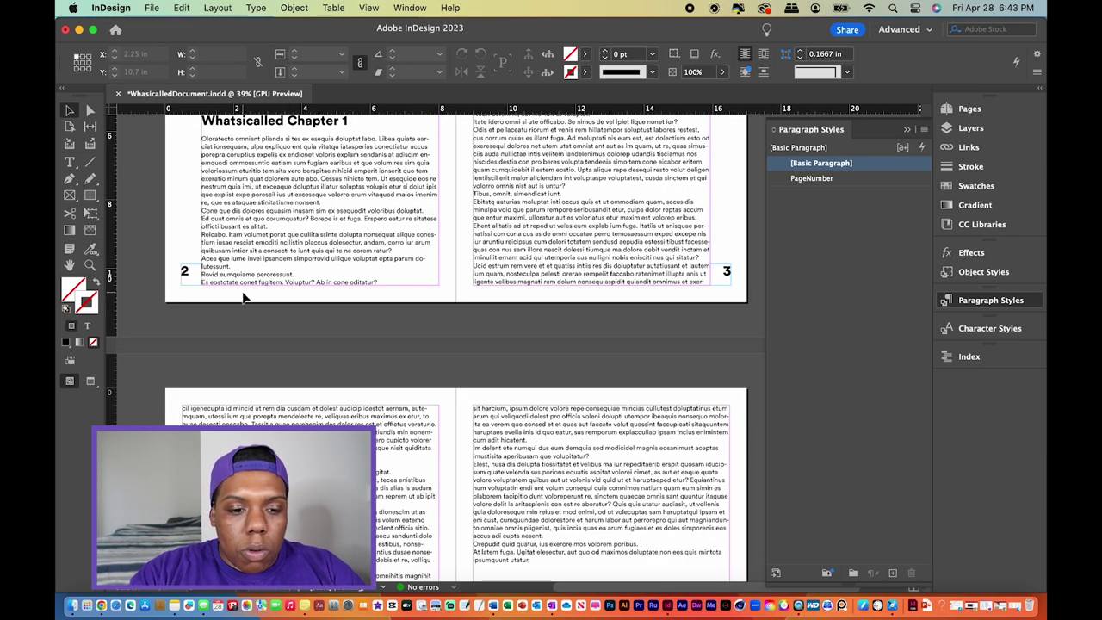
left_click(194, 274)
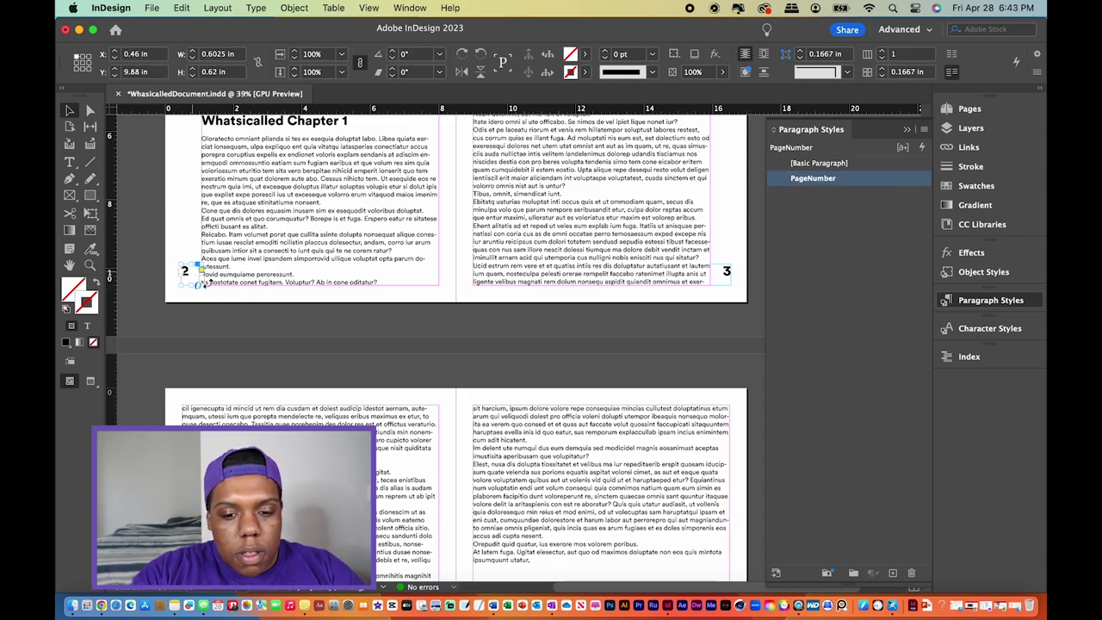
left_click(726, 274, "shift")
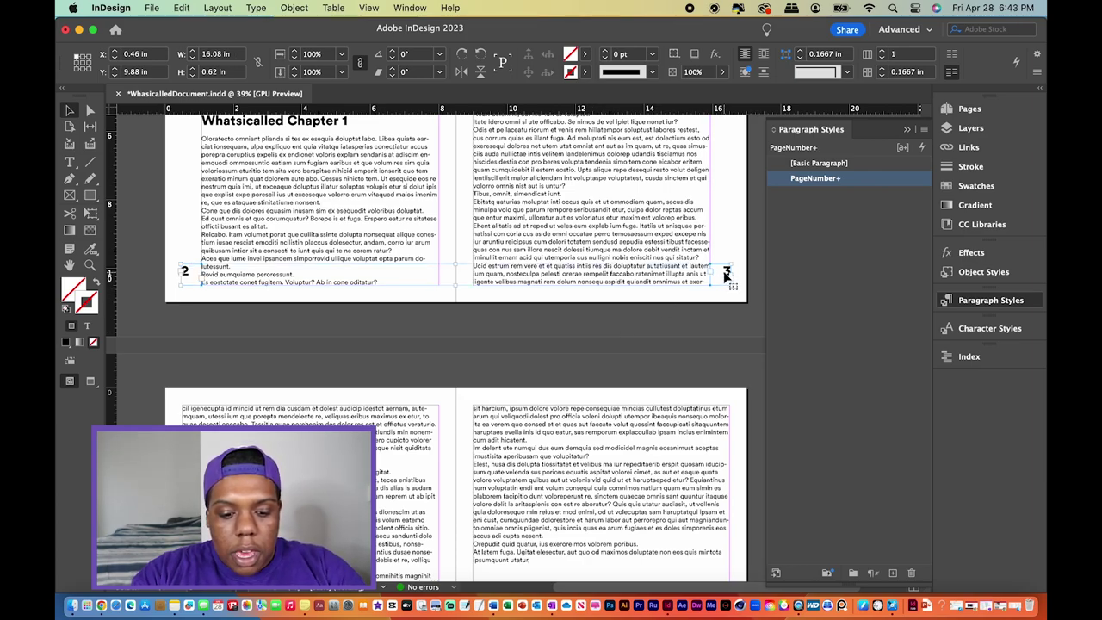
key("super+c")
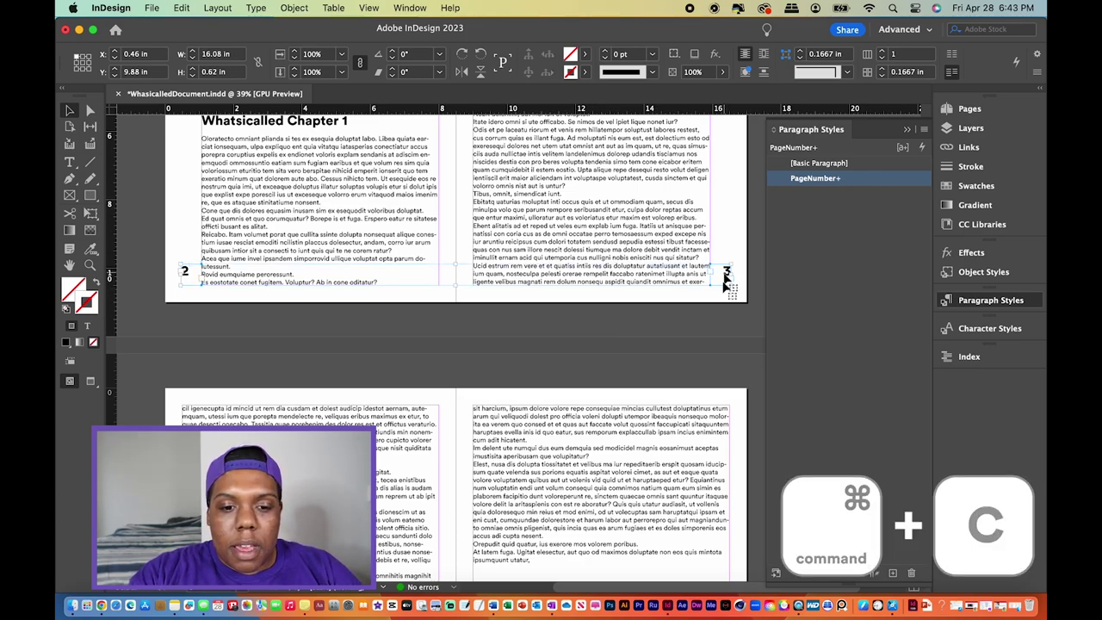
left_click(711, 314)
Set the outside margin of pages 4 and 5 to 1.0625 in
scroll(619, 420, "up", 1)
scroll(618, 419, "down", 5)
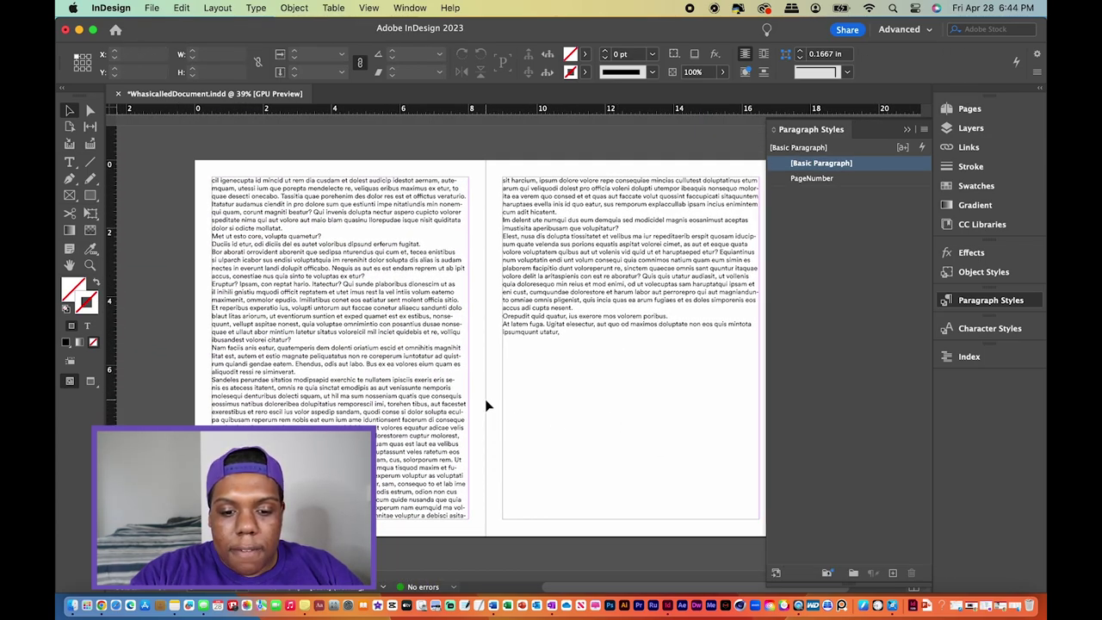
key("super+F12")
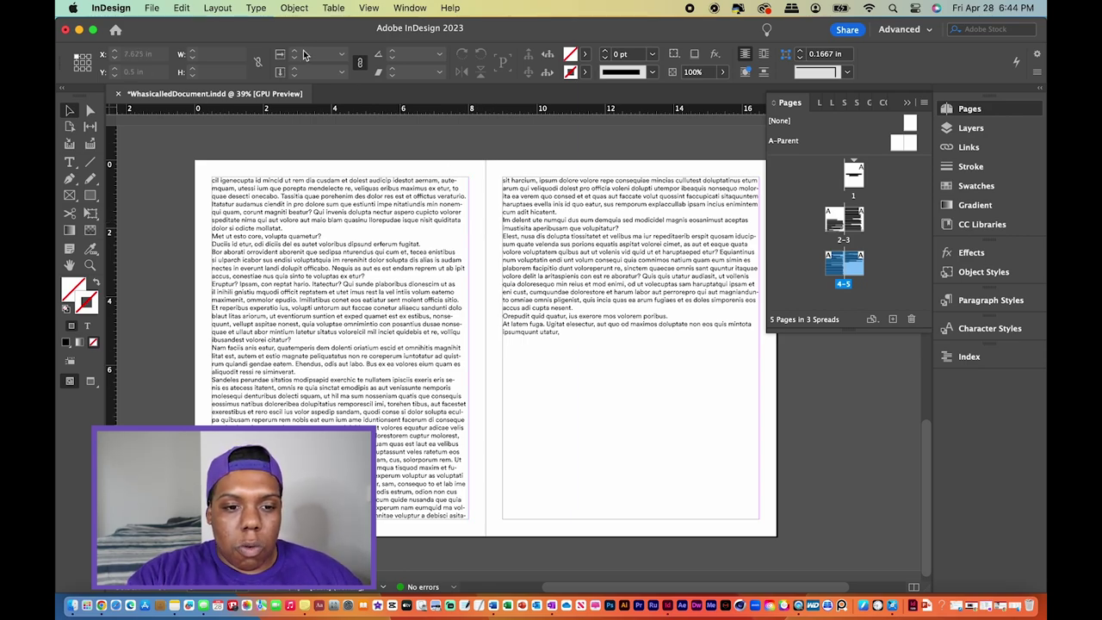
left_click(217, 8)
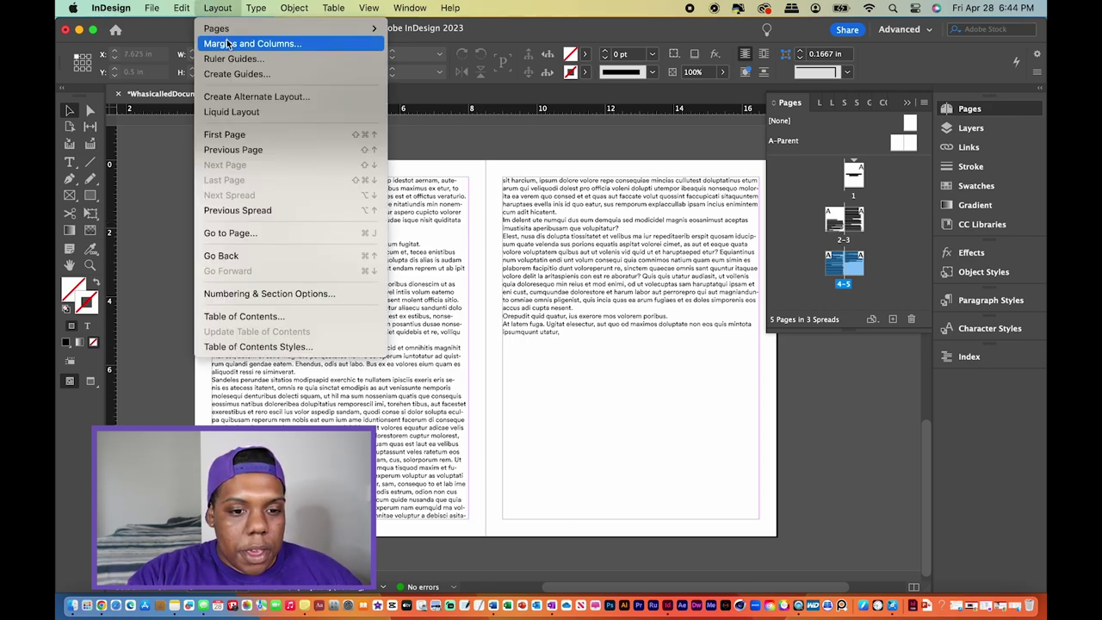
left_click(230, 48)
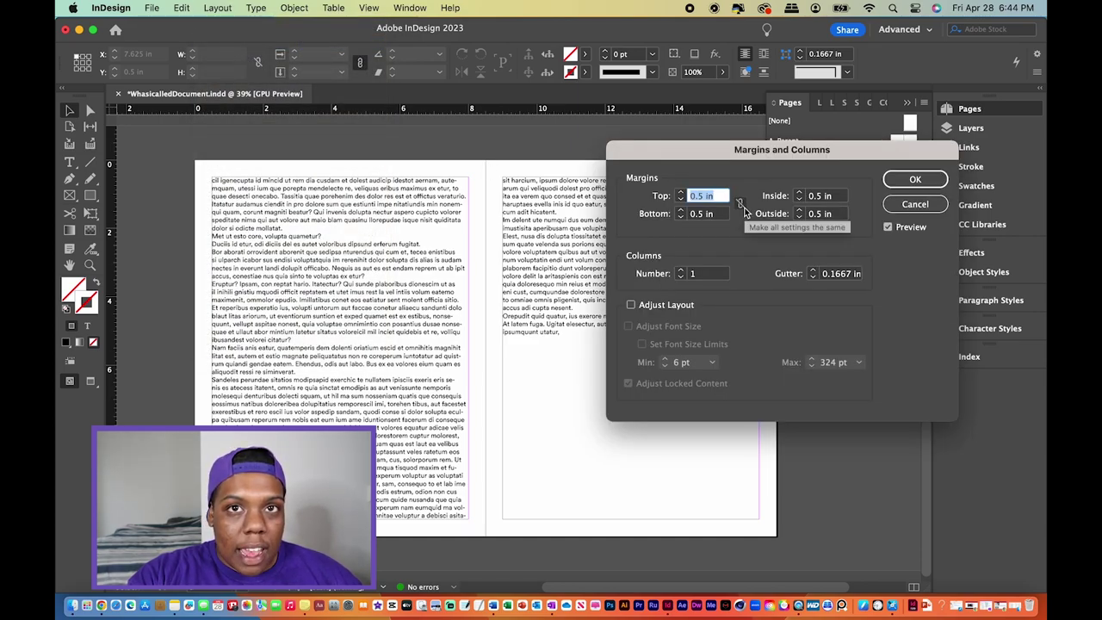
left_click(843, 216)
left_click_drag(828, 220, 806, 221)
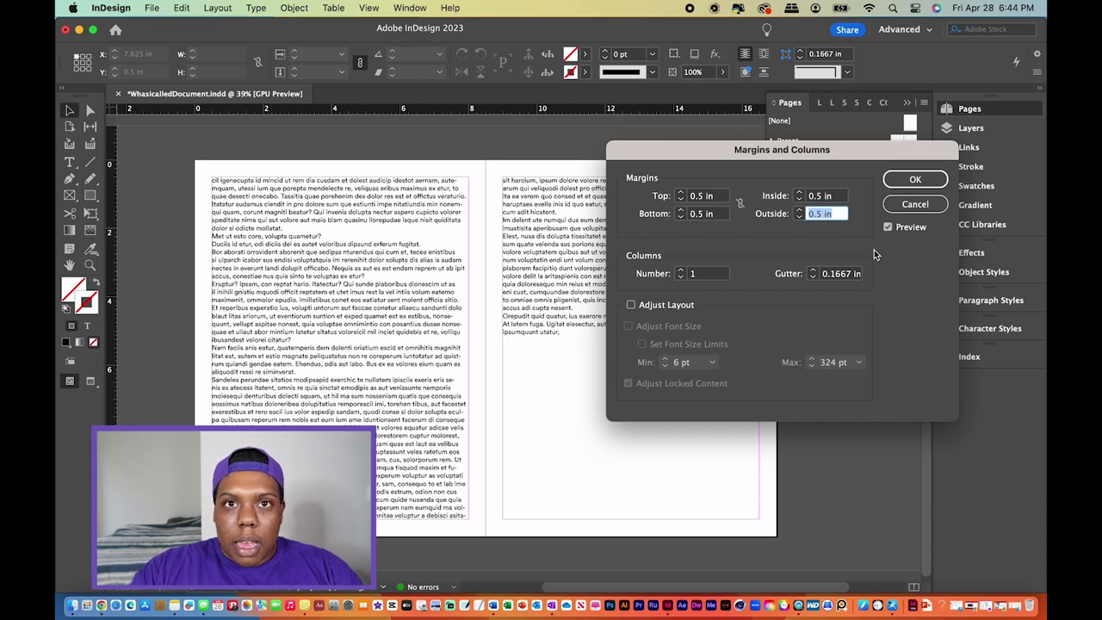
key("BackSpace")
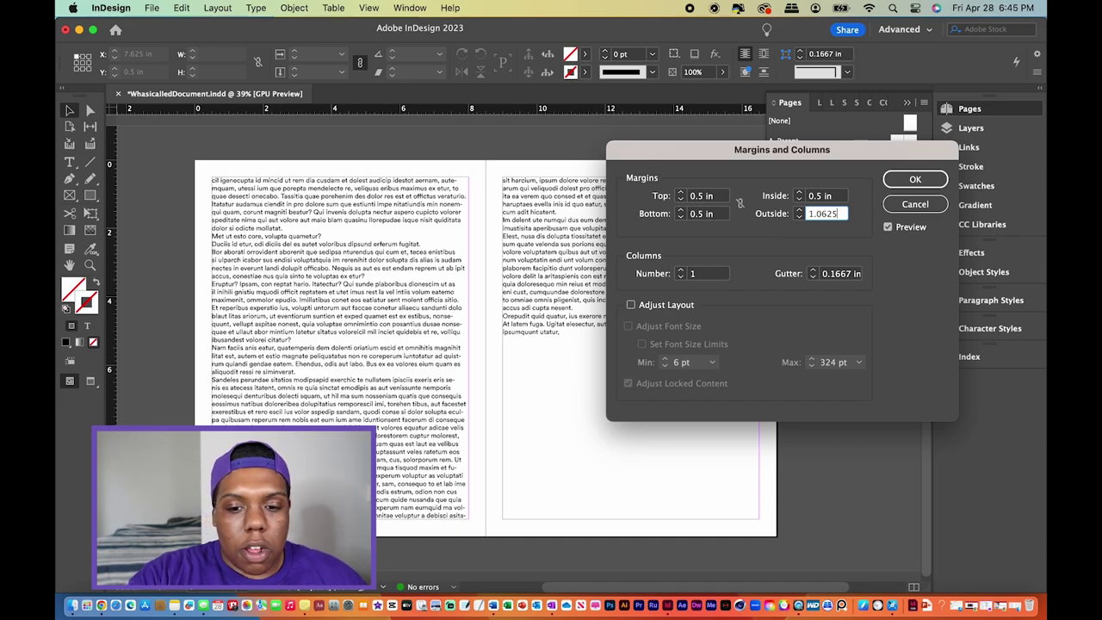
type("1.0625")
key("Return")
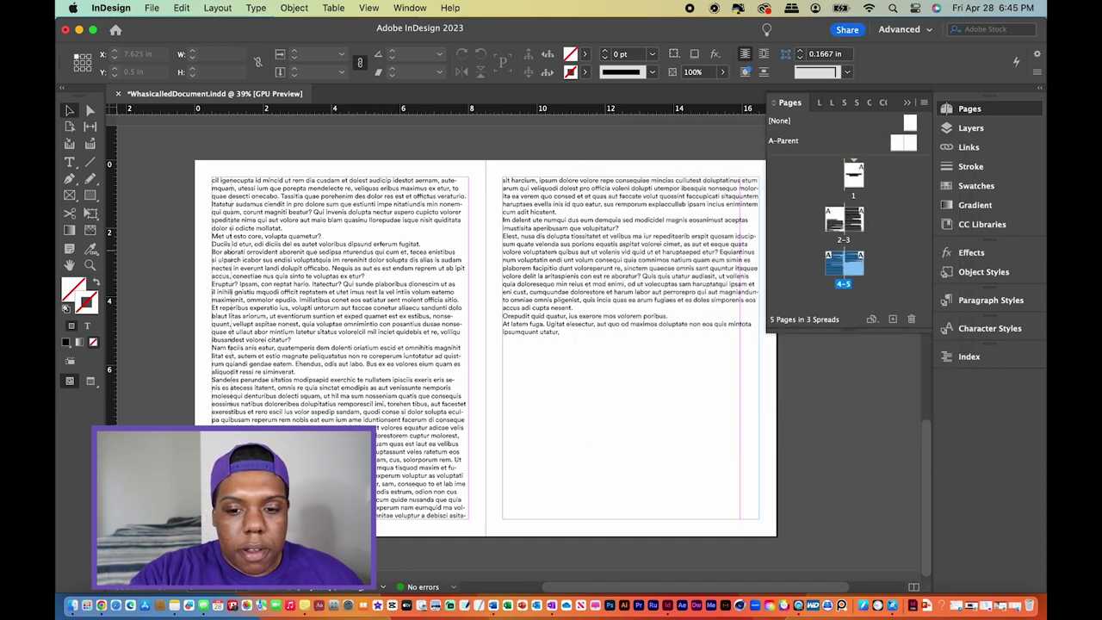
Narrow the body text frames on pages 4 and 5 so their outer edges meet the outside margins
left_click(344, 342)
left_click_drag(227, 344, 229, 343)
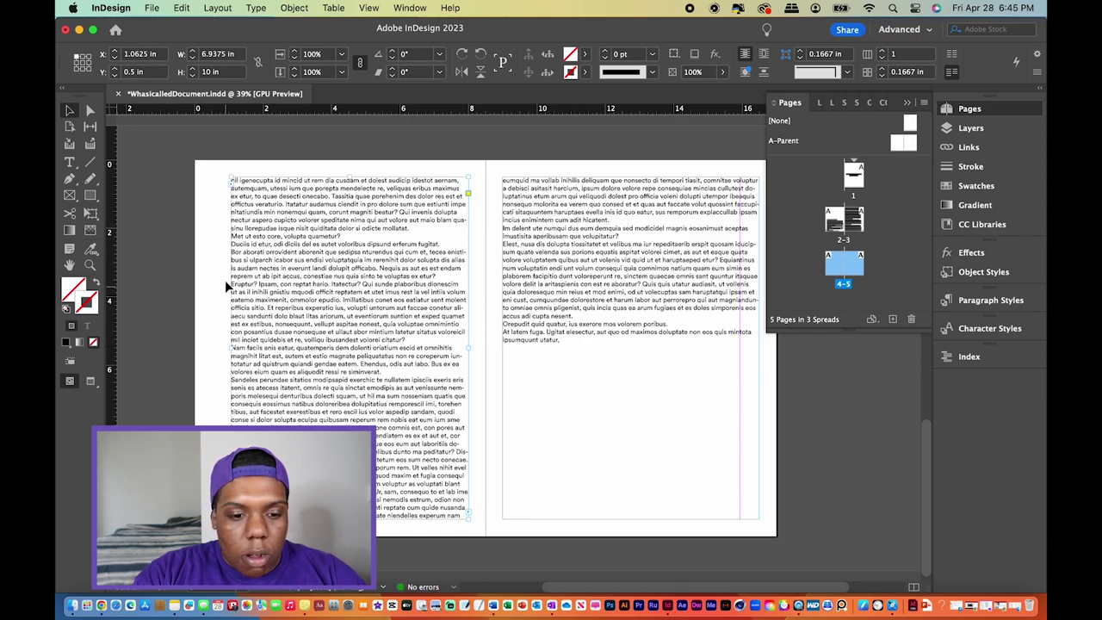
left_click(221, 245)
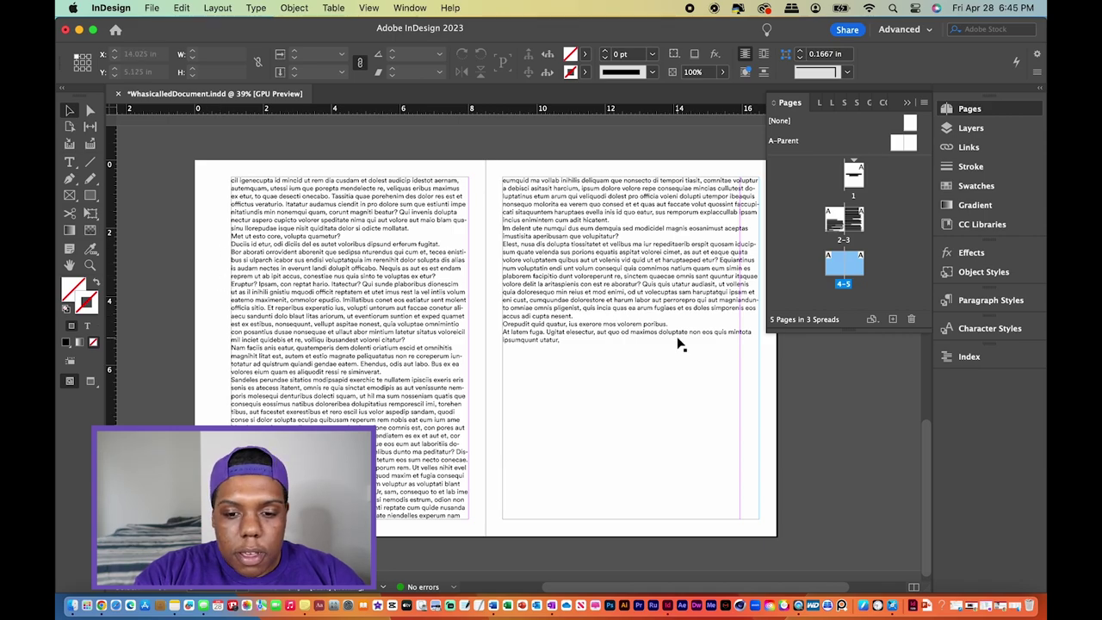
left_click(761, 362)
left_click_drag(760, 348, 740, 348)
left_click(776, 368)
Paste the copied page number frames and move them into the outside margins of pages 4 and 5, level with the bottom of the text frames
scroll(774, 367, "right", 2)
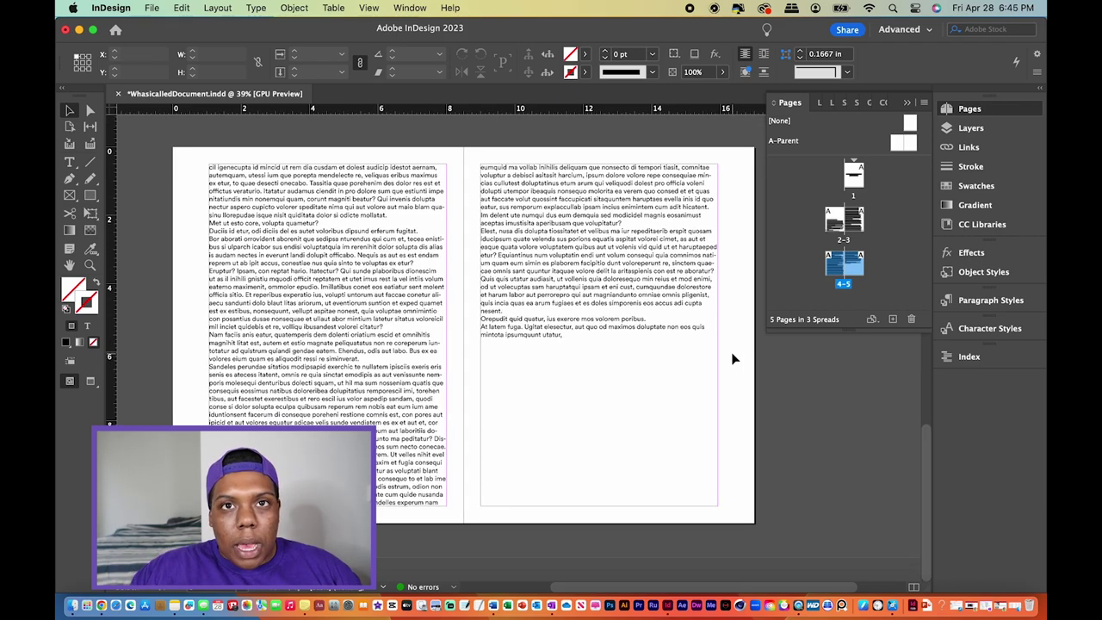
key("super+v")
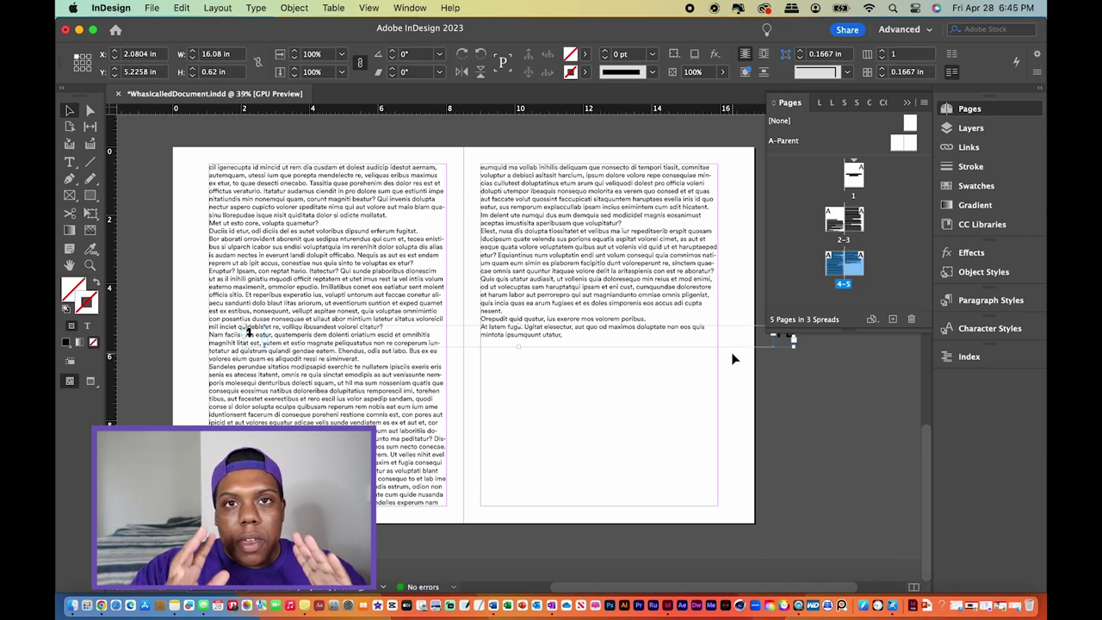
left_click_drag(783, 341, 726, 497)
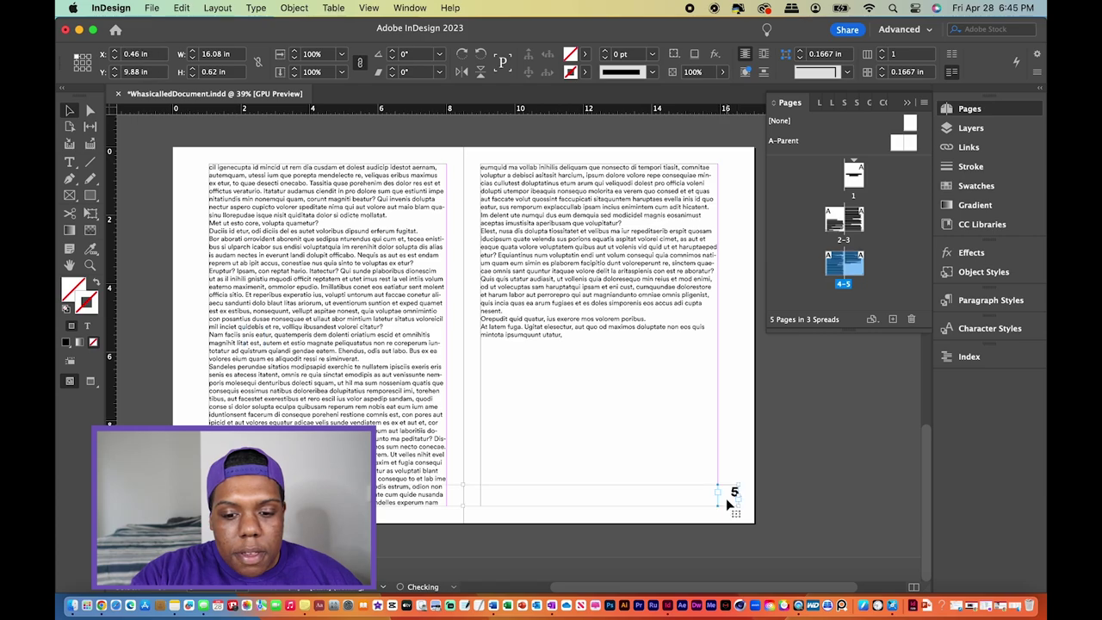
left_click(751, 452)
key("super+alt+0")
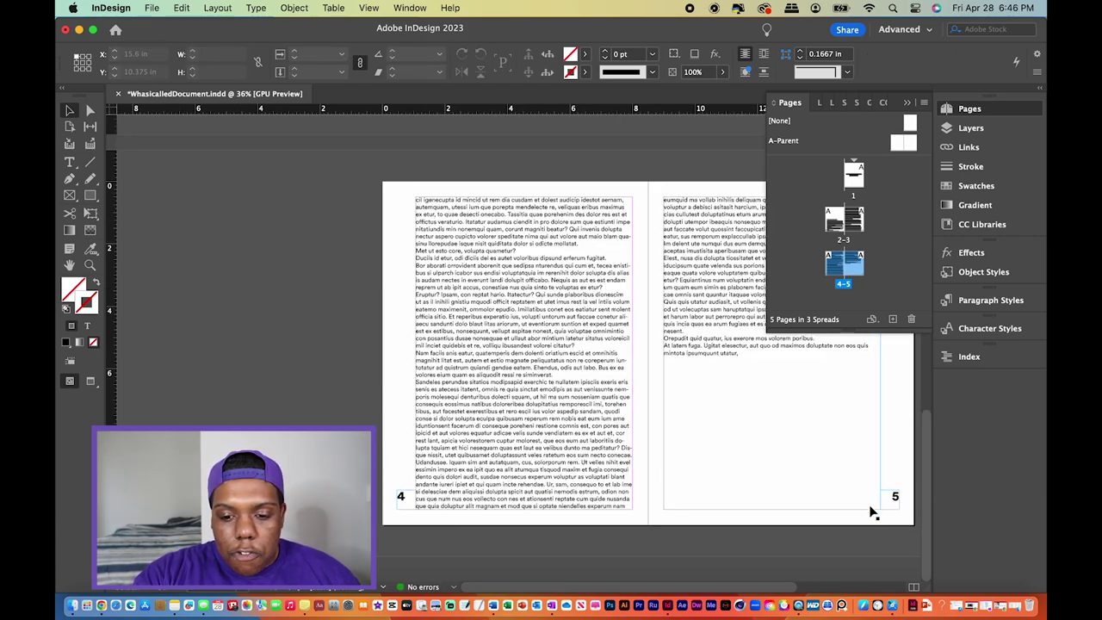
Paste the copied page number frames in place on the spread of pages 4 and 5, compare with the previous spread, and deselect them
scroll(870, 512, "right", 5)
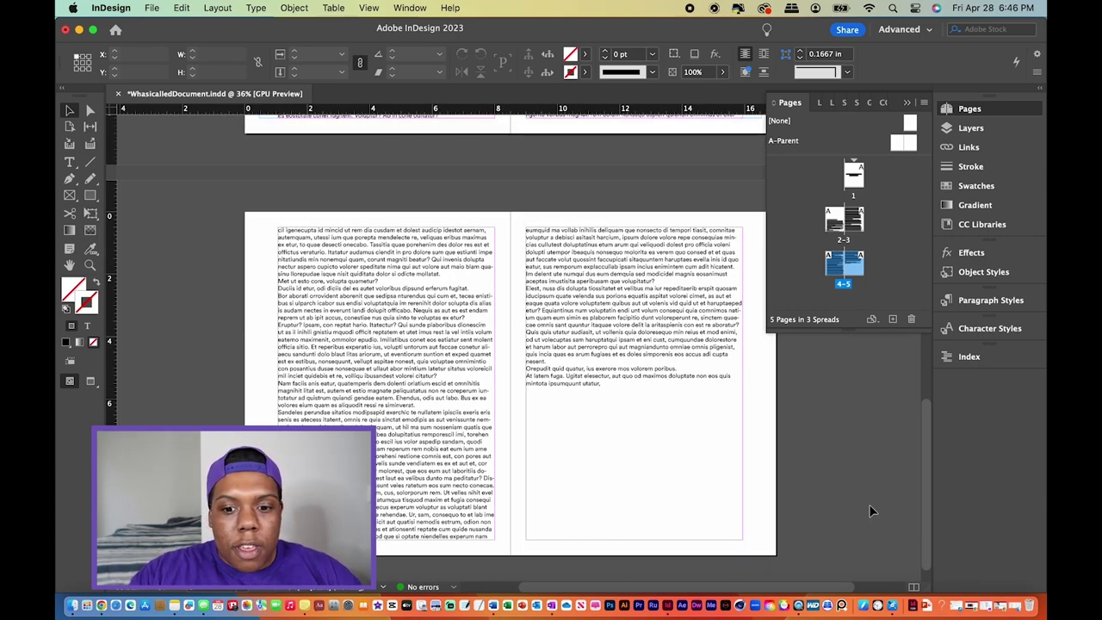
right_click(766, 398)
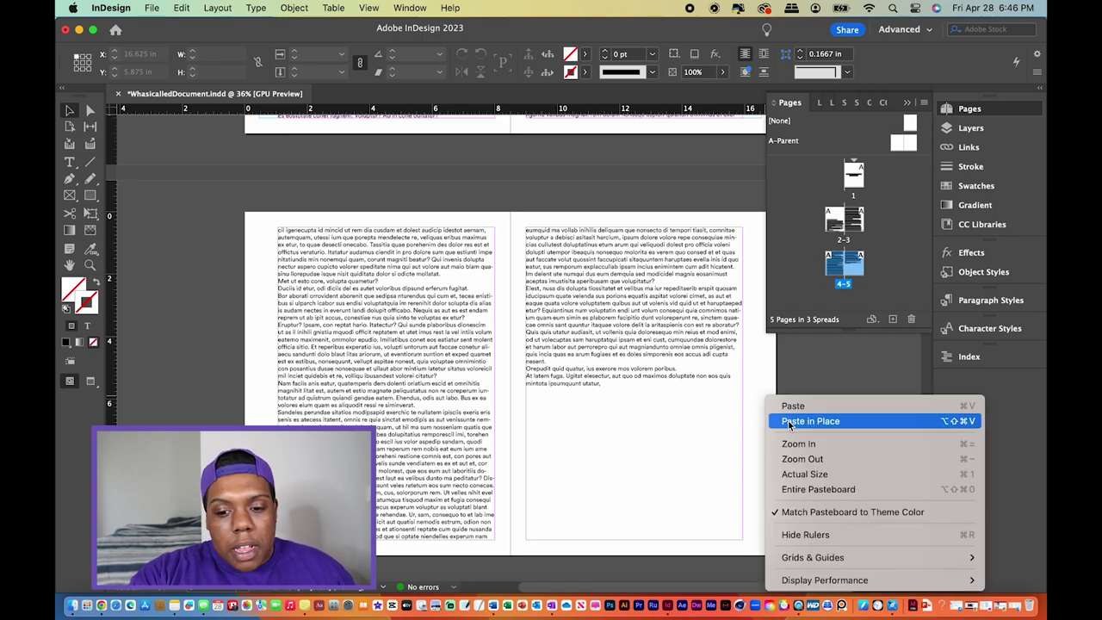
left_click(788, 421)
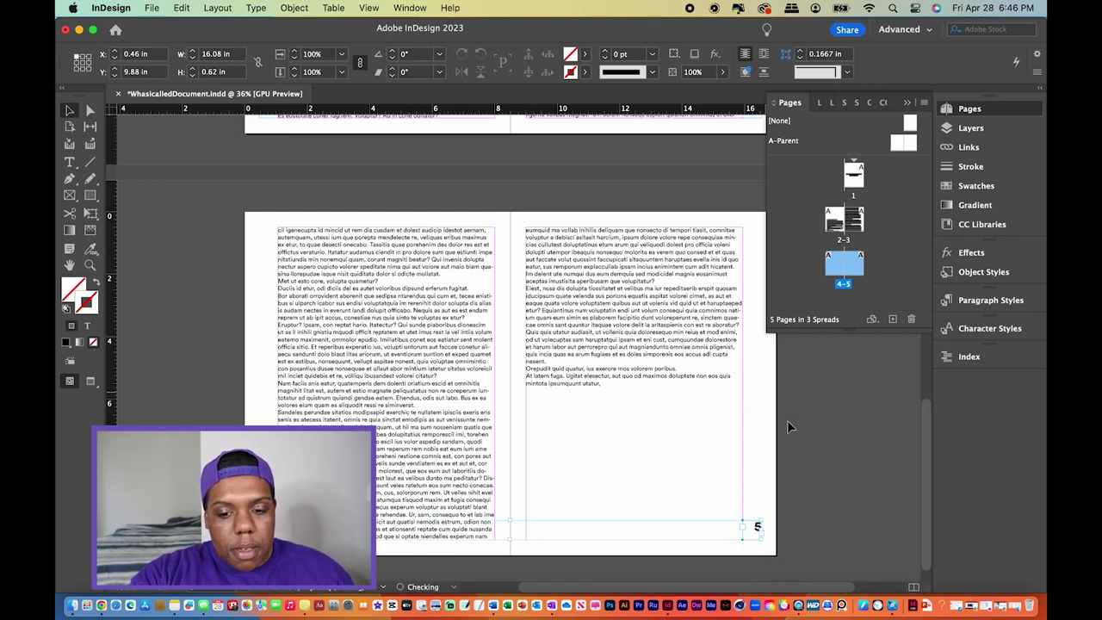
scroll(786, 426, "up", 3)
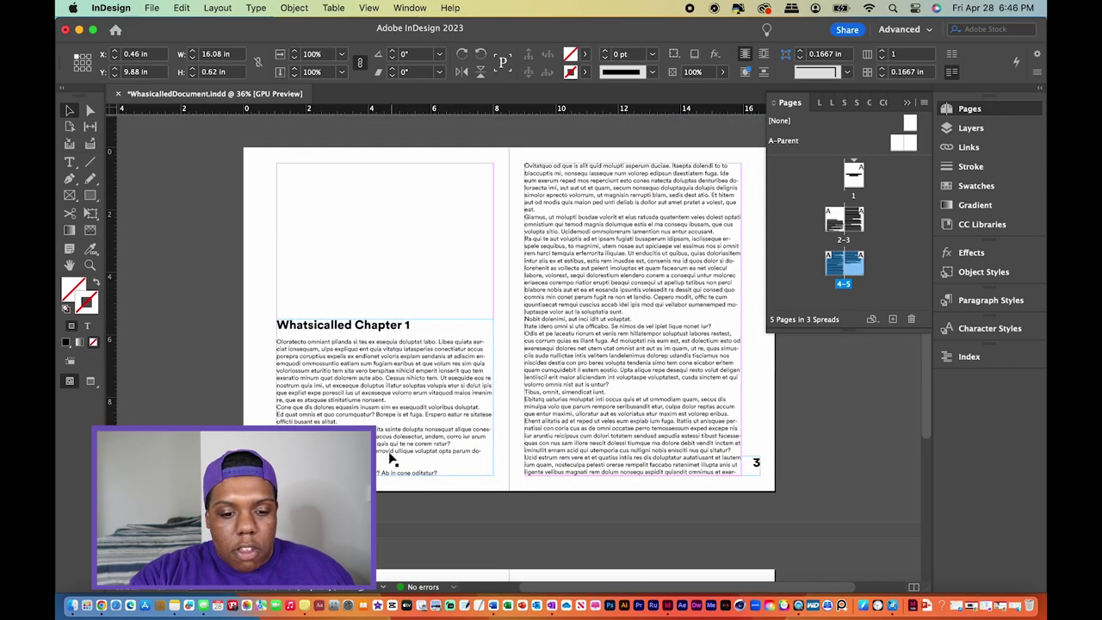
scroll(734, 456, "down", 5)
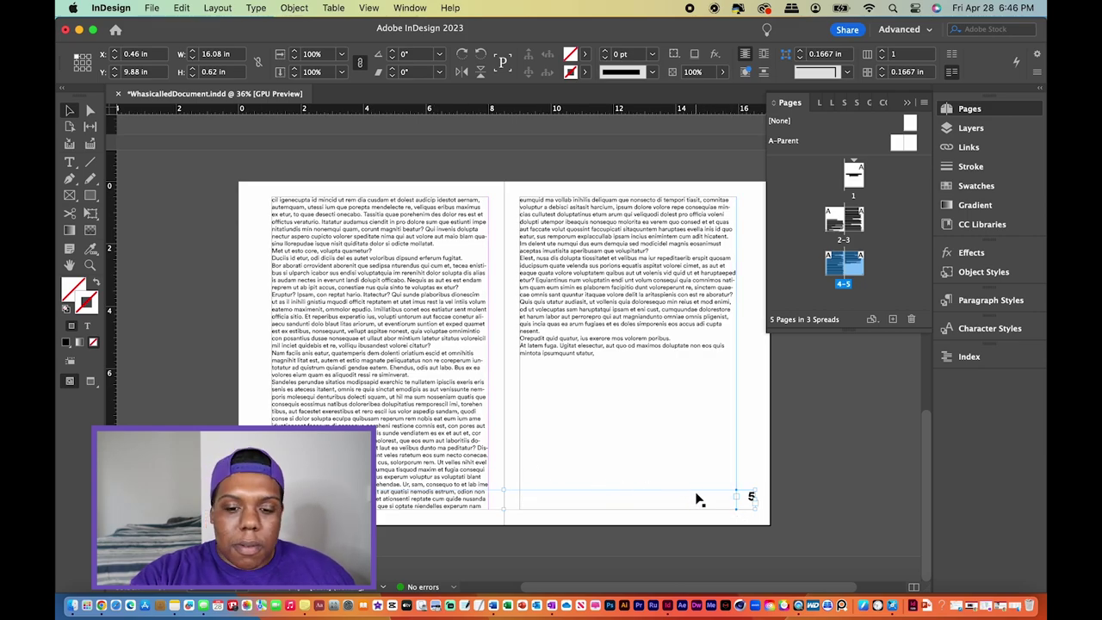
left_click(750, 461)
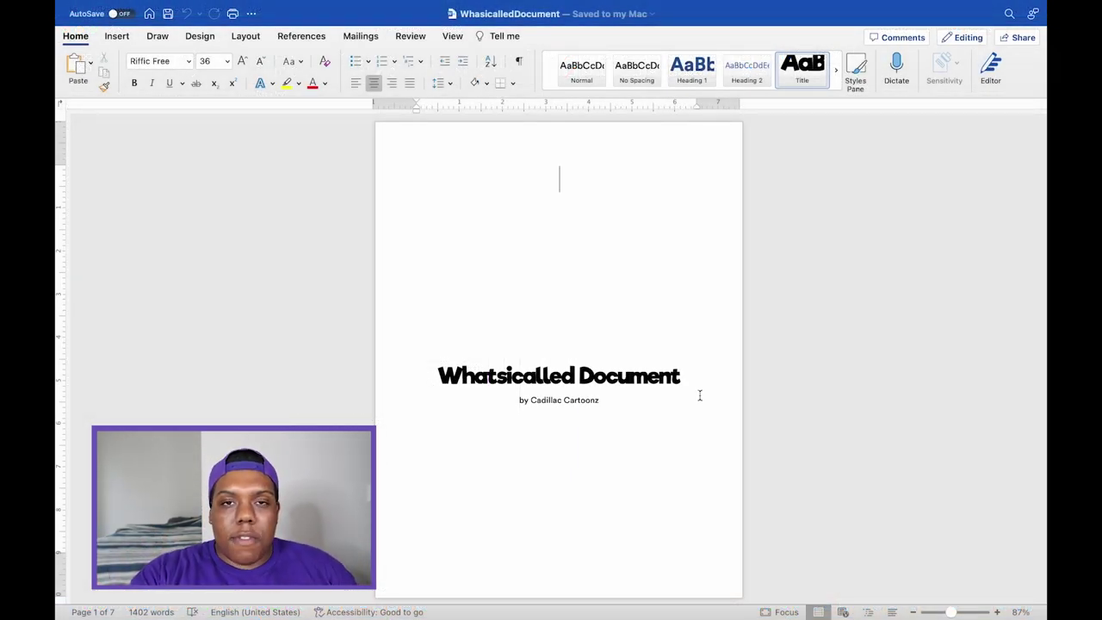
Switch to the Word version of the document and start inserting page numbers positioned at Bottom of page (Footer)
scroll(700, 395, "down", 1)
scroll(699, 395, "down", 10)
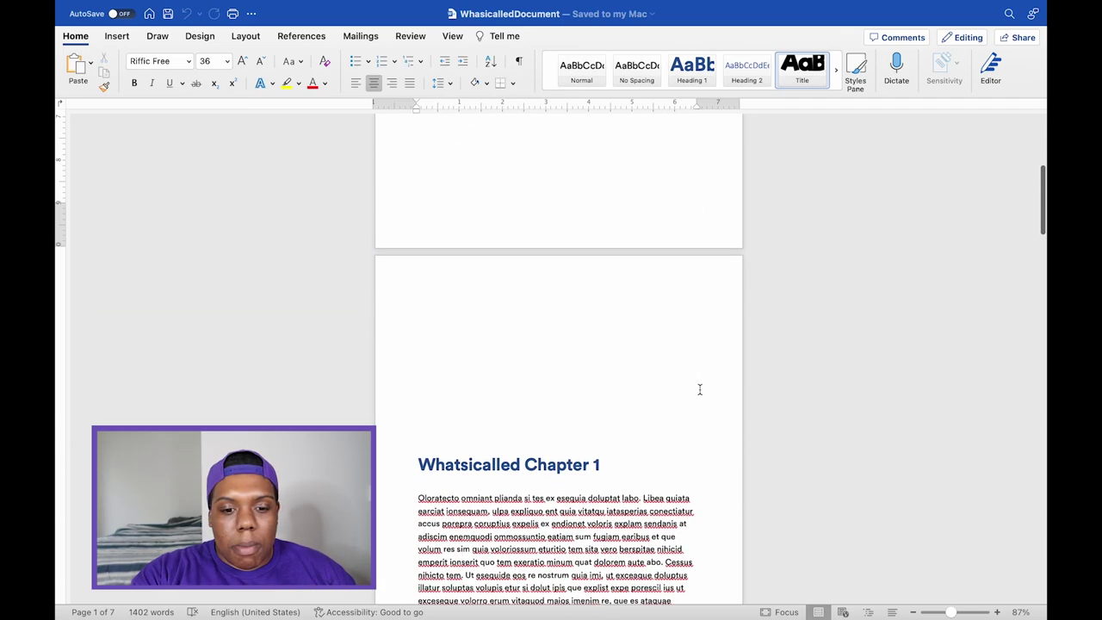
scroll(699, 389, "down", 5)
scroll(700, 389, "up", 15)
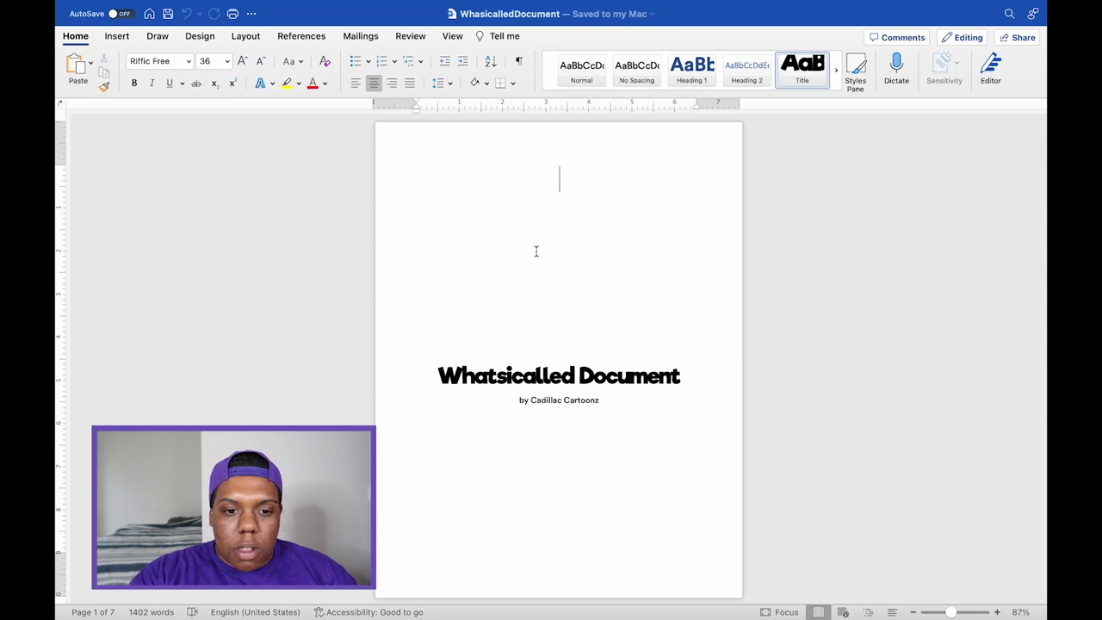
left_click(112, 40)
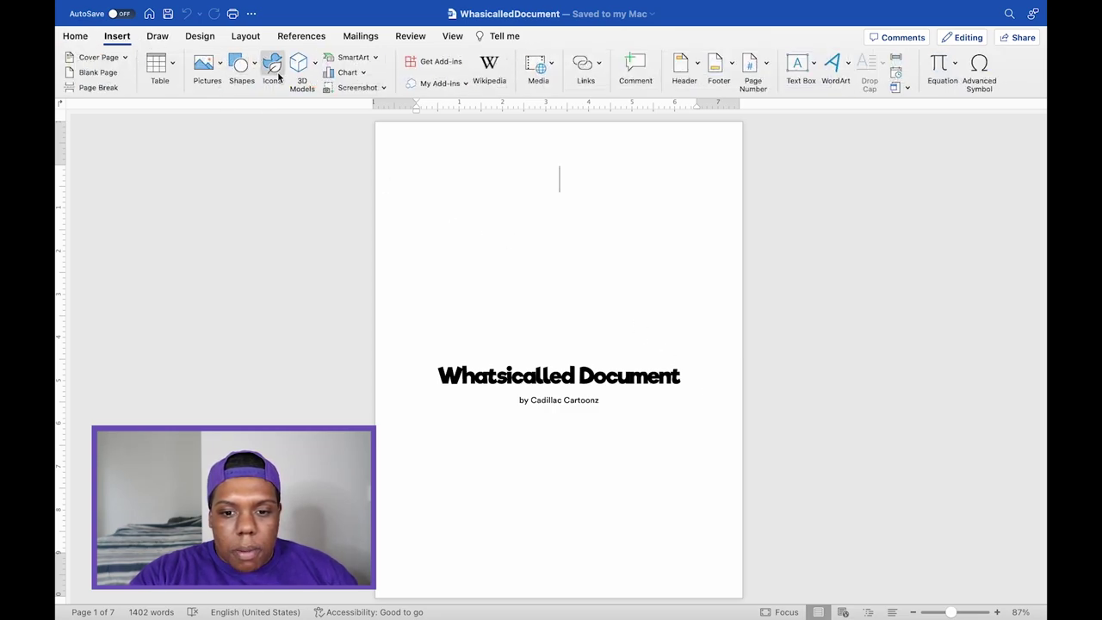
left_click(763, 70)
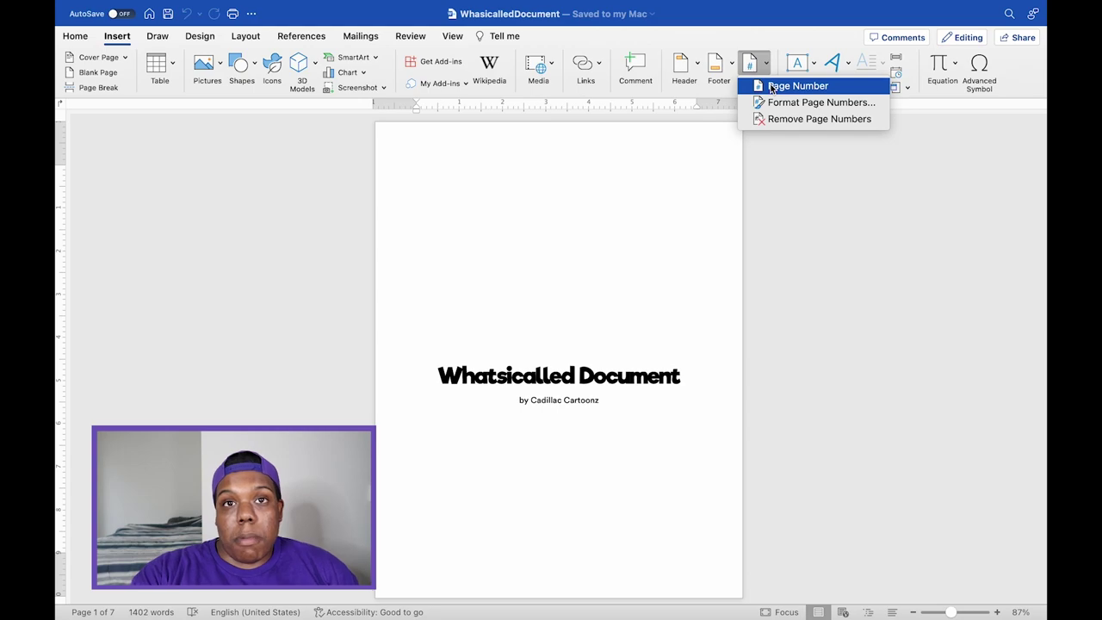
left_click(772, 86)
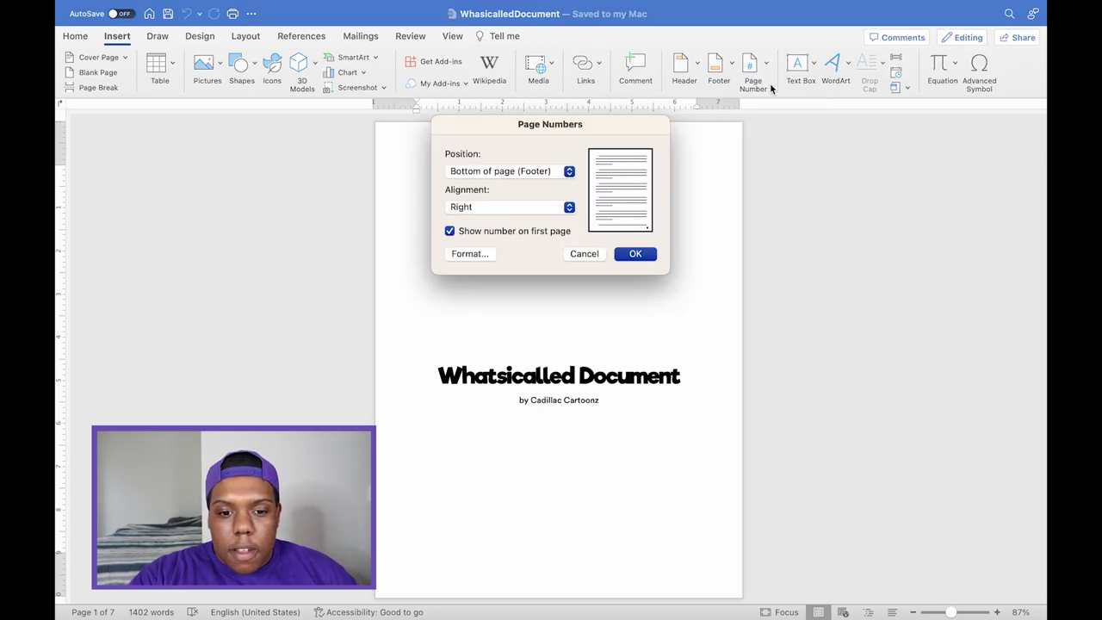
left_click(482, 173)
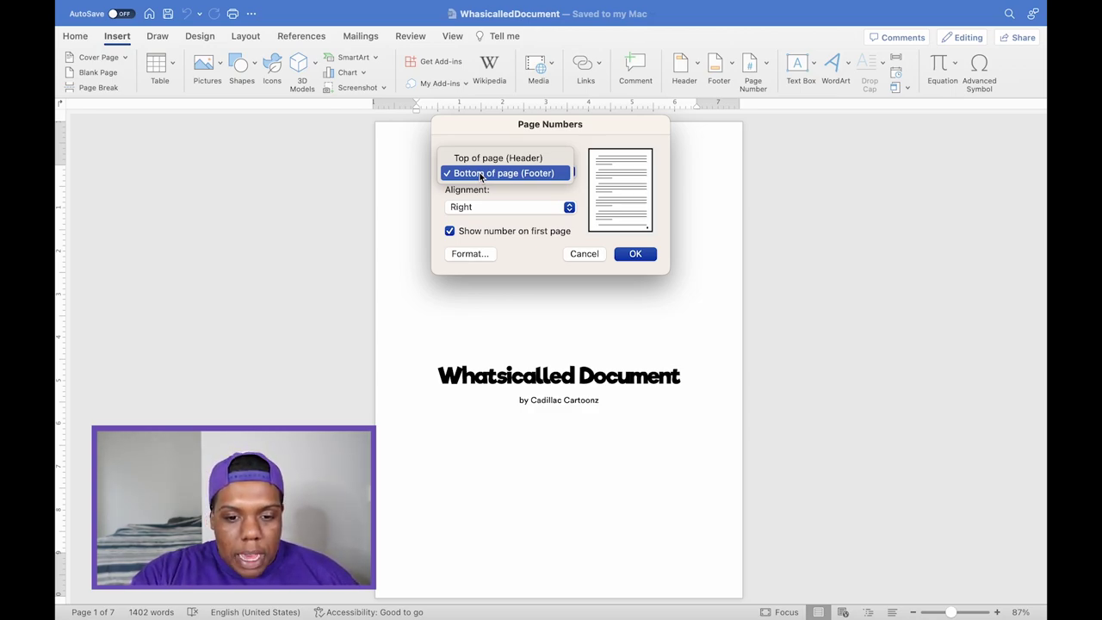
left_click(481, 175)
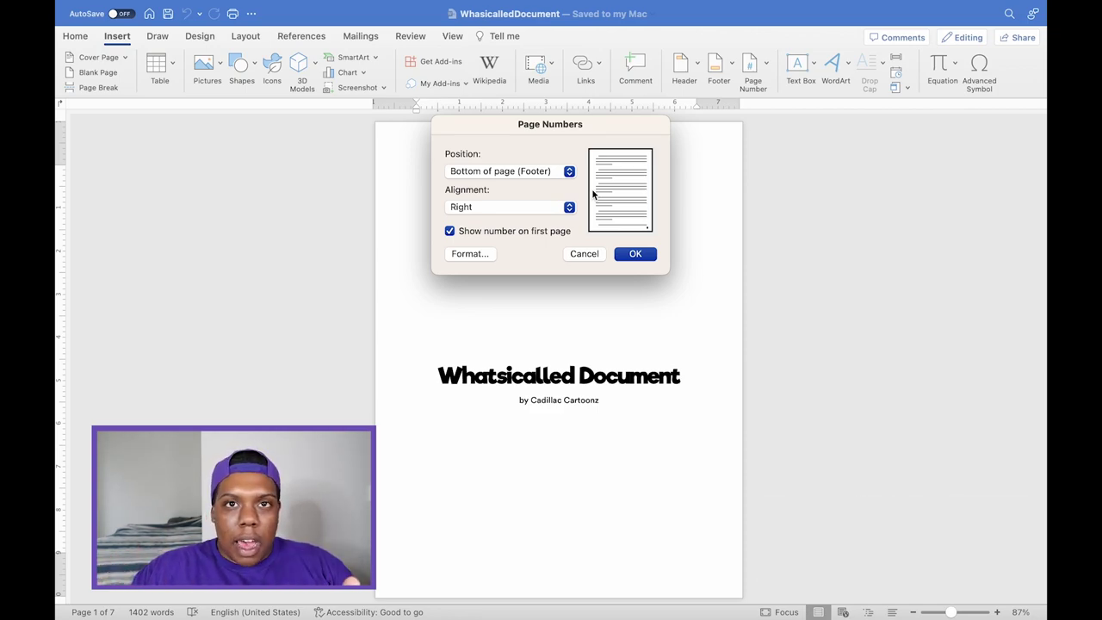
Set the page number alignment to Inside and check the spread preview
left_click(569, 207)
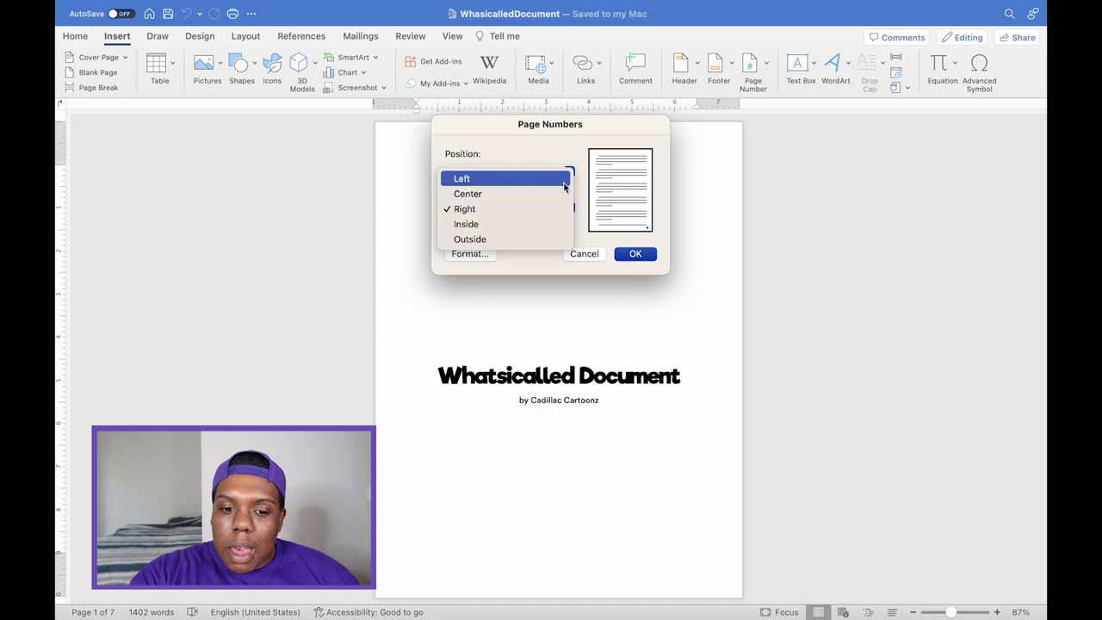
left_click(559, 226)
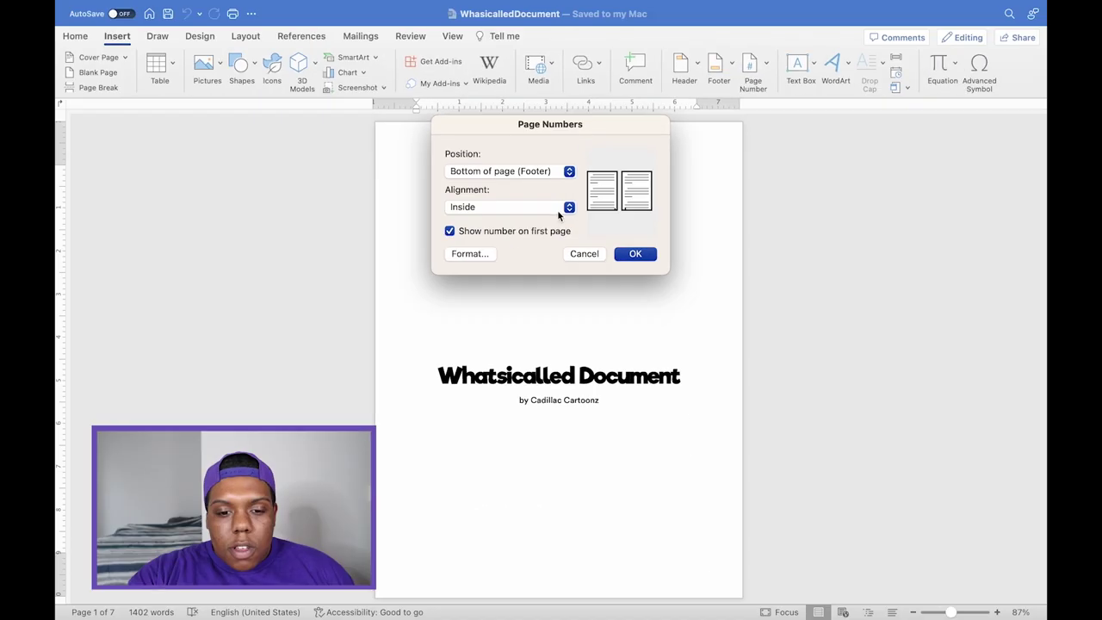
left_click(176, 364)
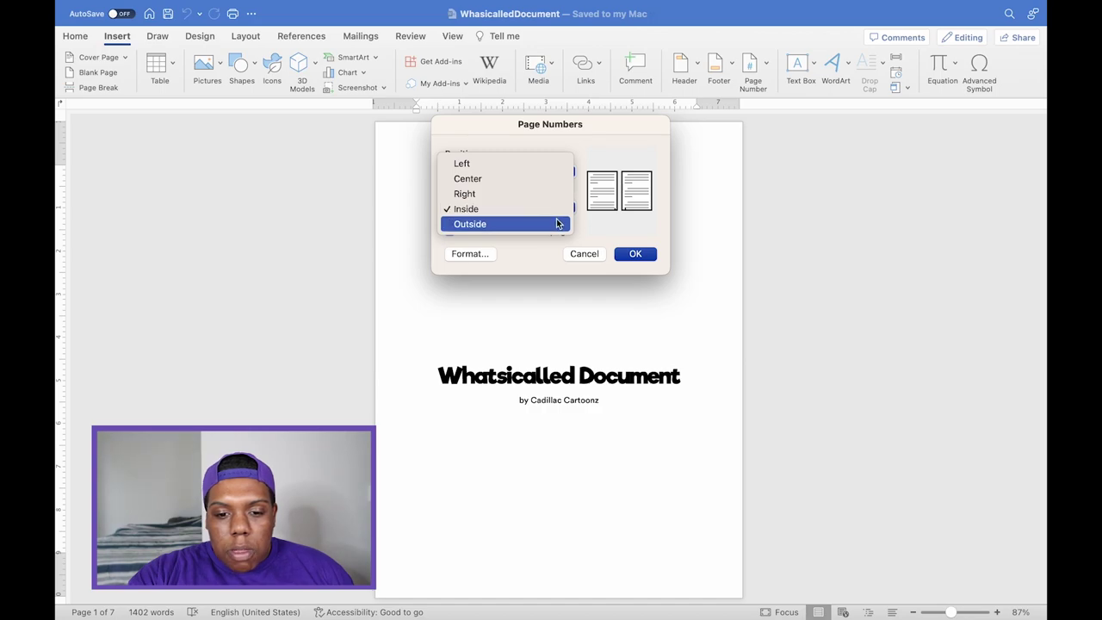
left_click(614, 222)
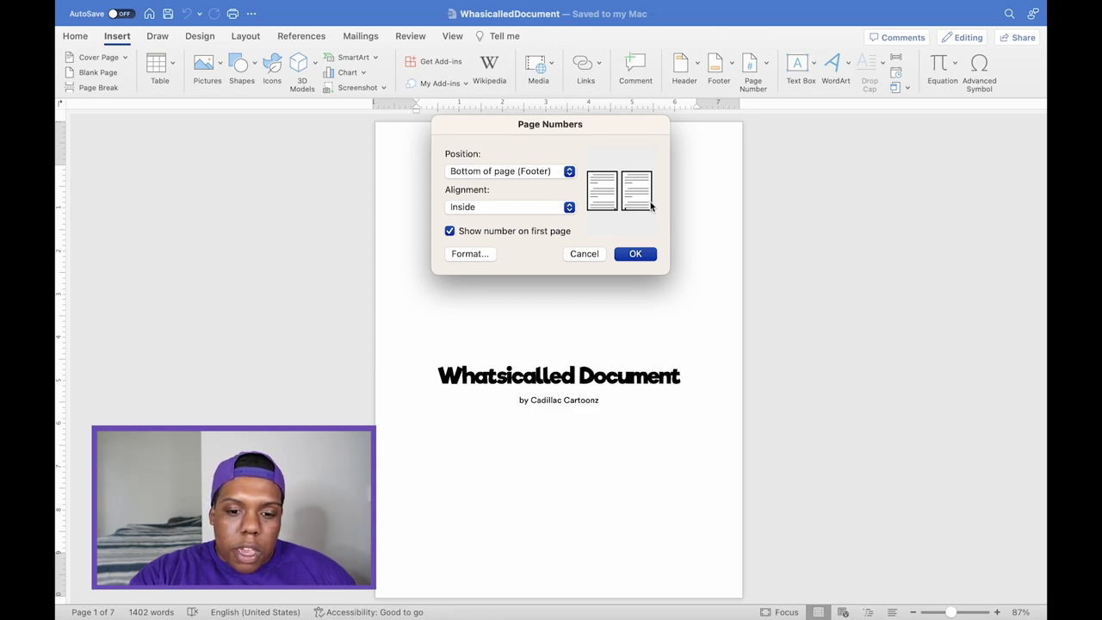
Compare the Outside and Inside alignments for the page numbers, leaving the alignment set to Outside
left_click(570, 208)
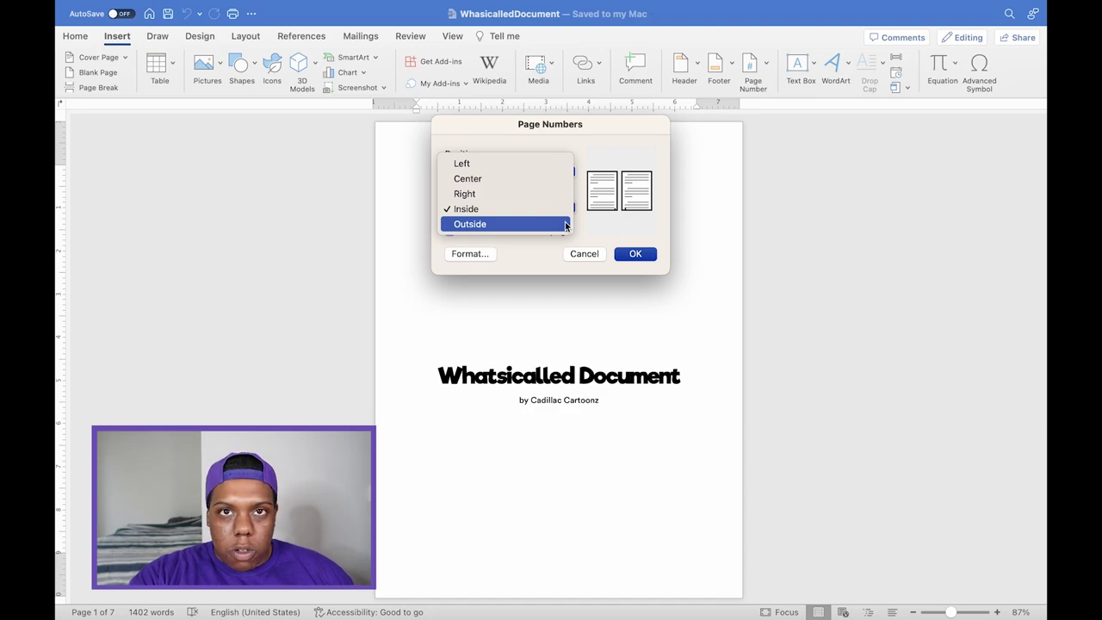
left_click(566, 225)
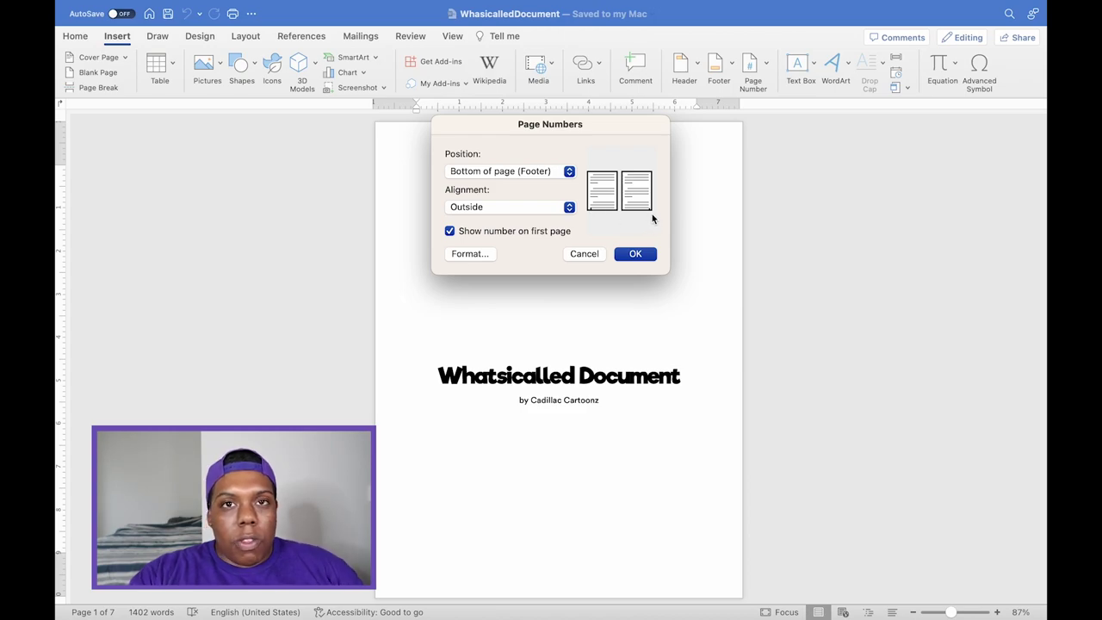
left_click(548, 209)
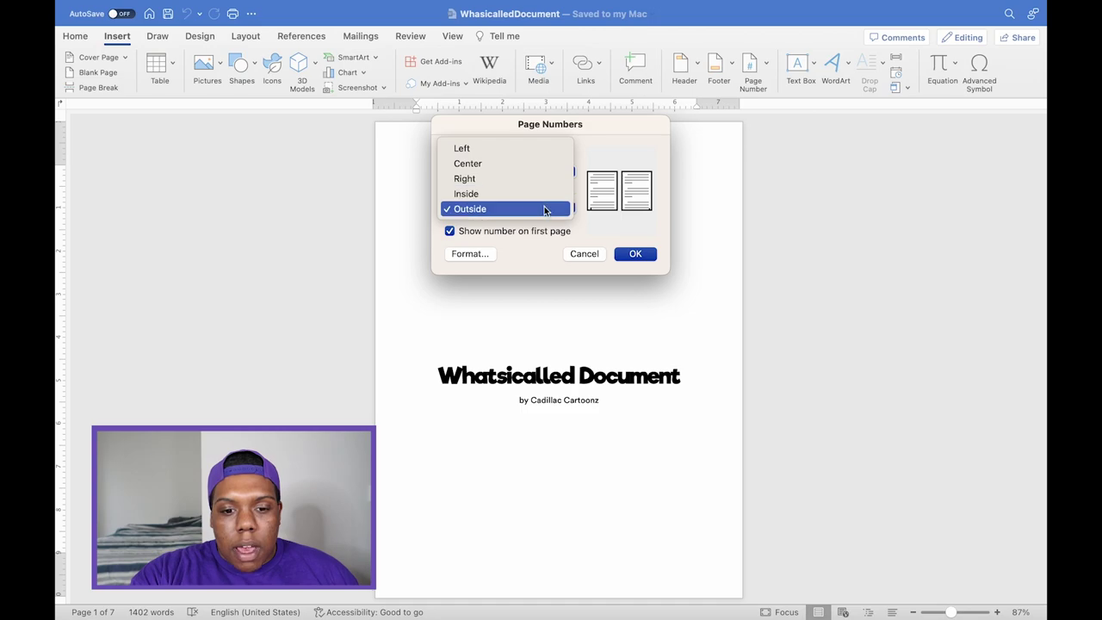
left_click(544, 209)
left_click(546, 209)
left_click(542, 194)
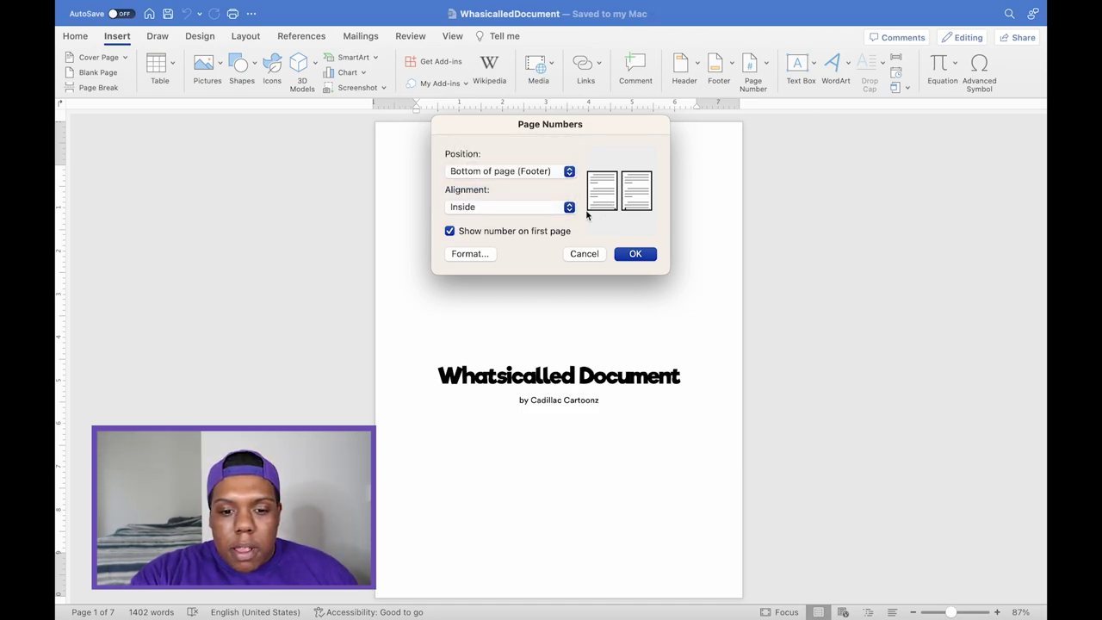
left_click(552, 209)
left_click(549, 225)
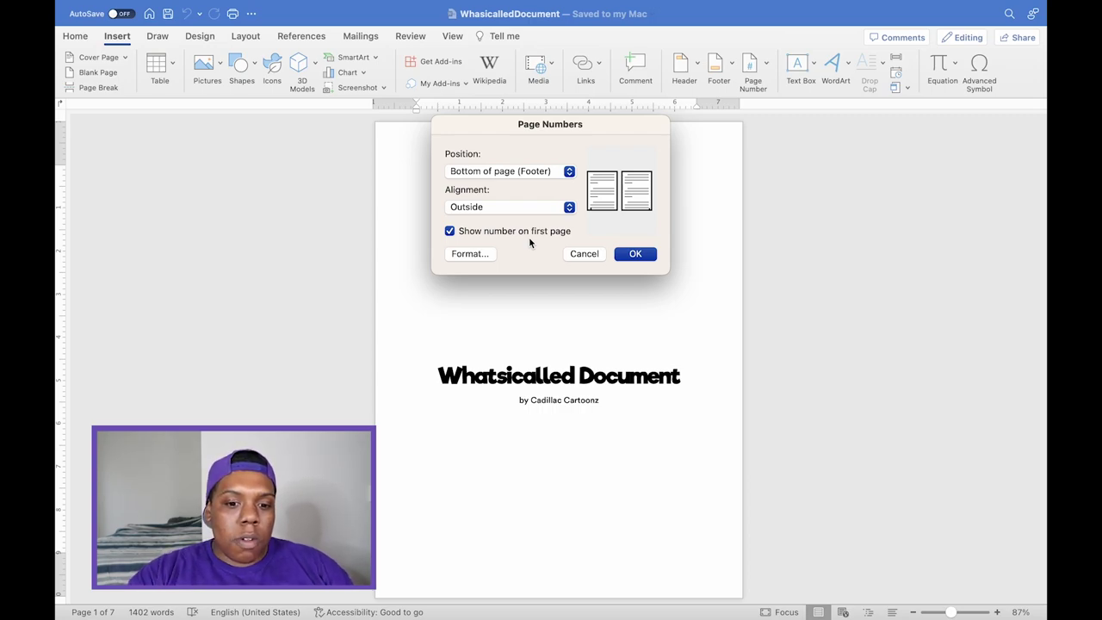
Turn off the number on the first page, insert the outside-aligned footer page numbers, and check the first two pages
left_click(450, 232)
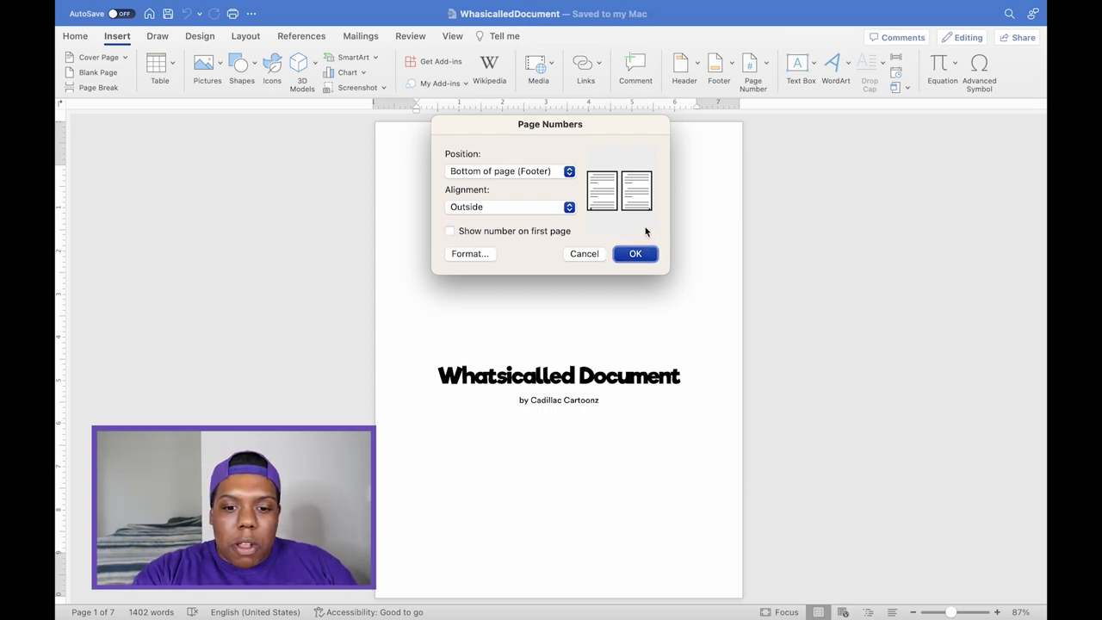
left_click(641, 254)
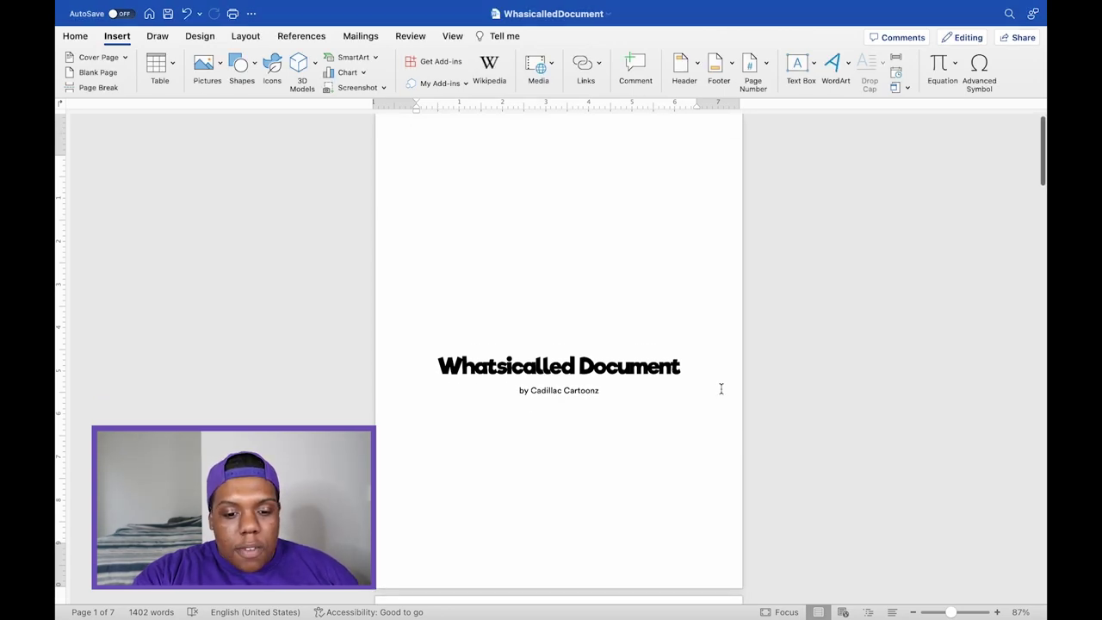
scroll(721, 387, "down", 5)
scroll(721, 388, "up", 5)
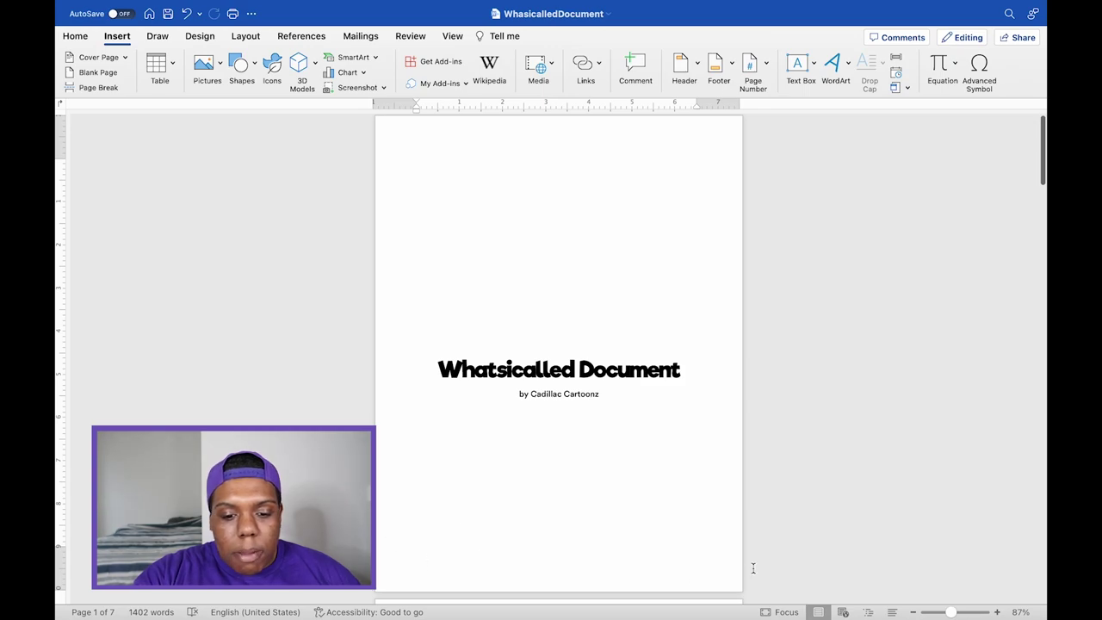
scroll(398, 521, "down", 5)
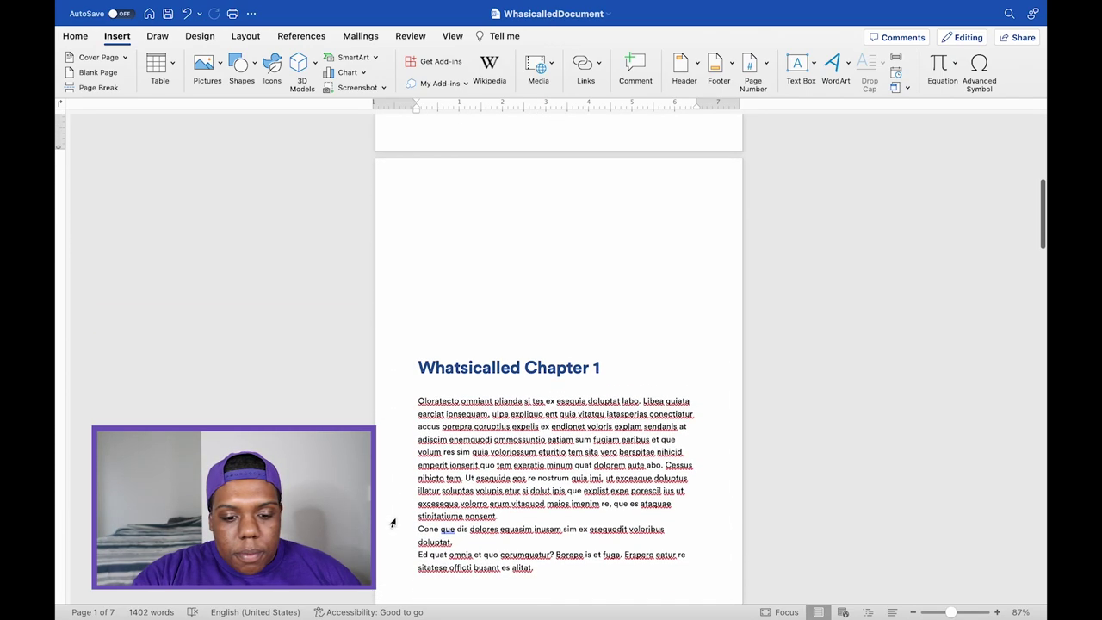
scroll(393, 523, "down", 2)
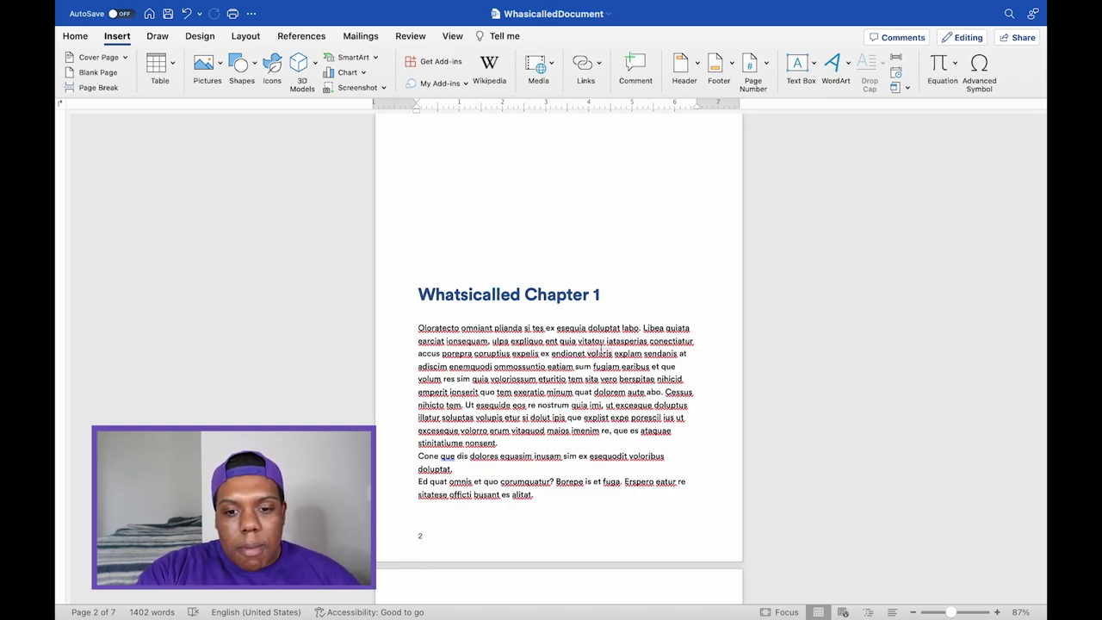
Open the page number format settings and review the available number formats, keeping 1, 2, 3
left_click(765, 66)
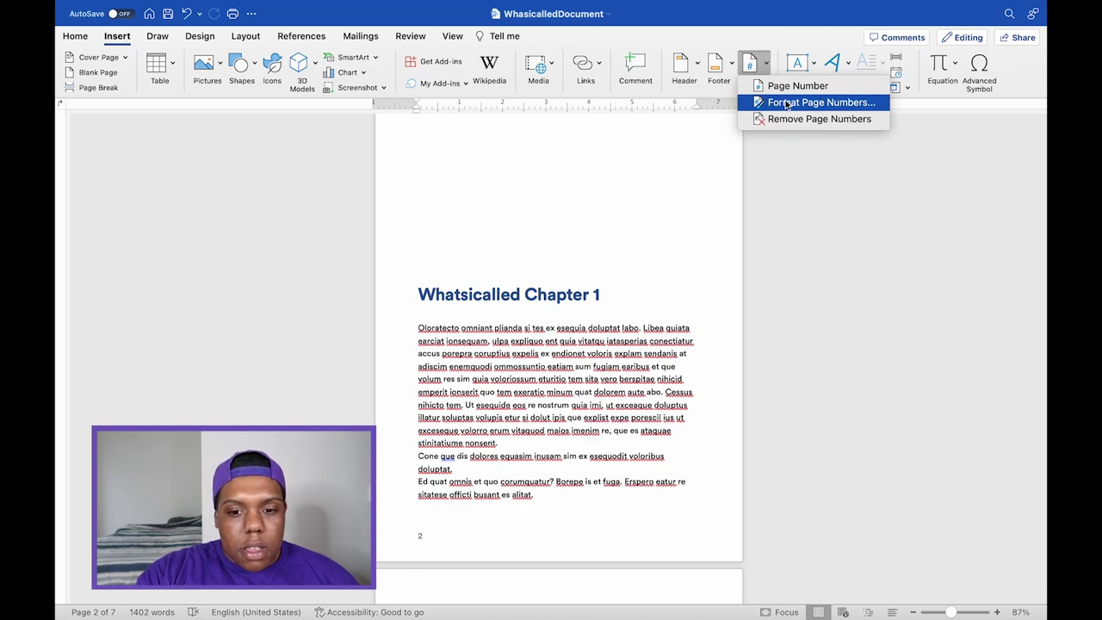
left_click(786, 103)
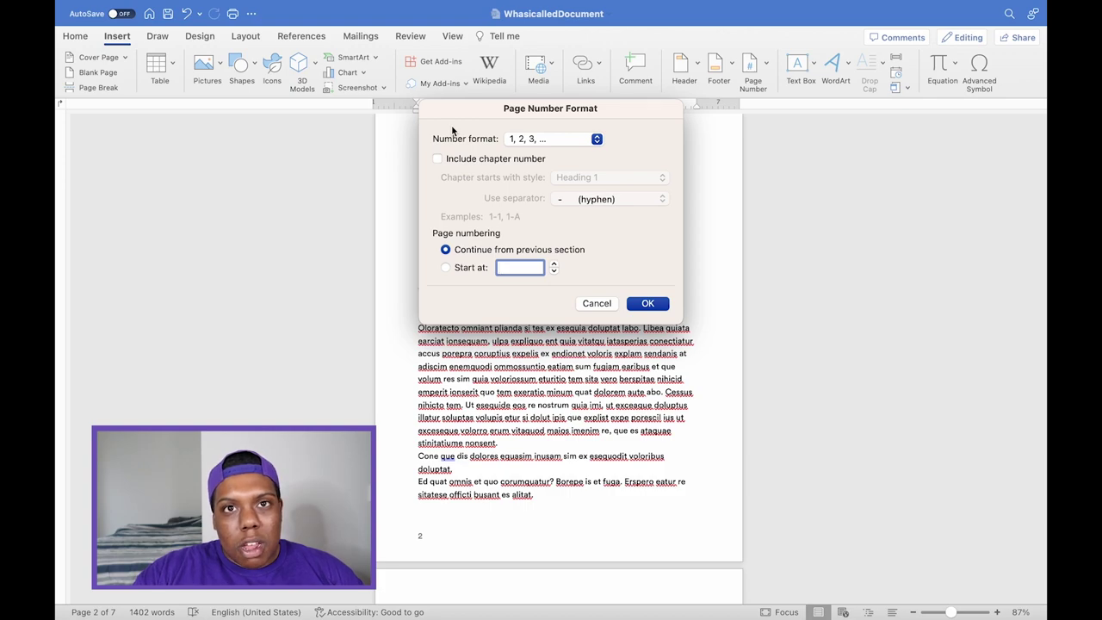
left_click(530, 143)
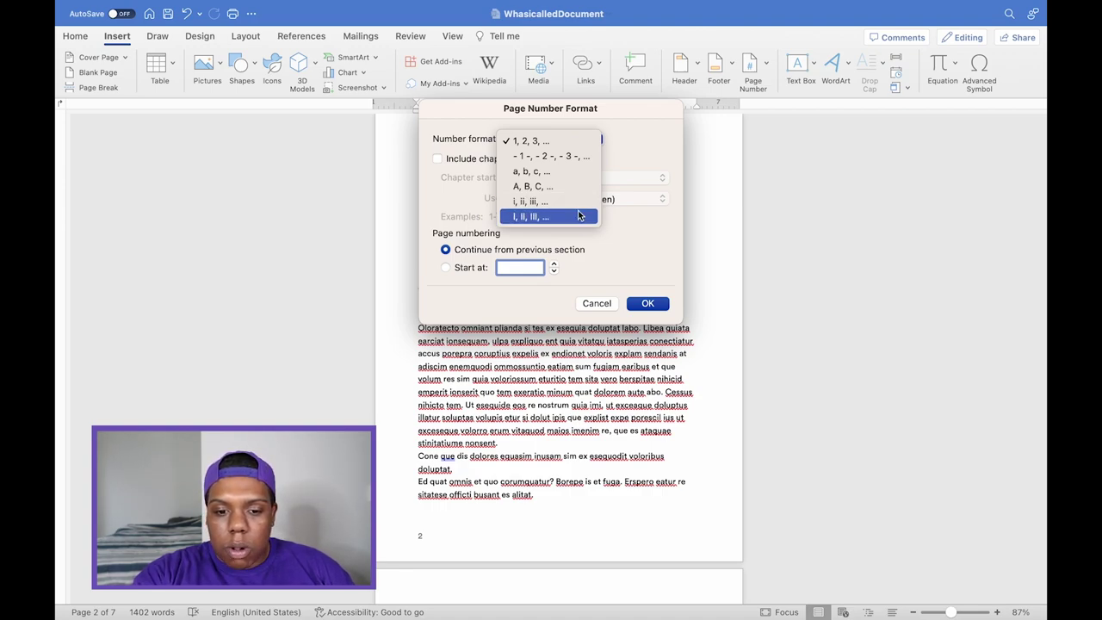
left_click(592, 142)
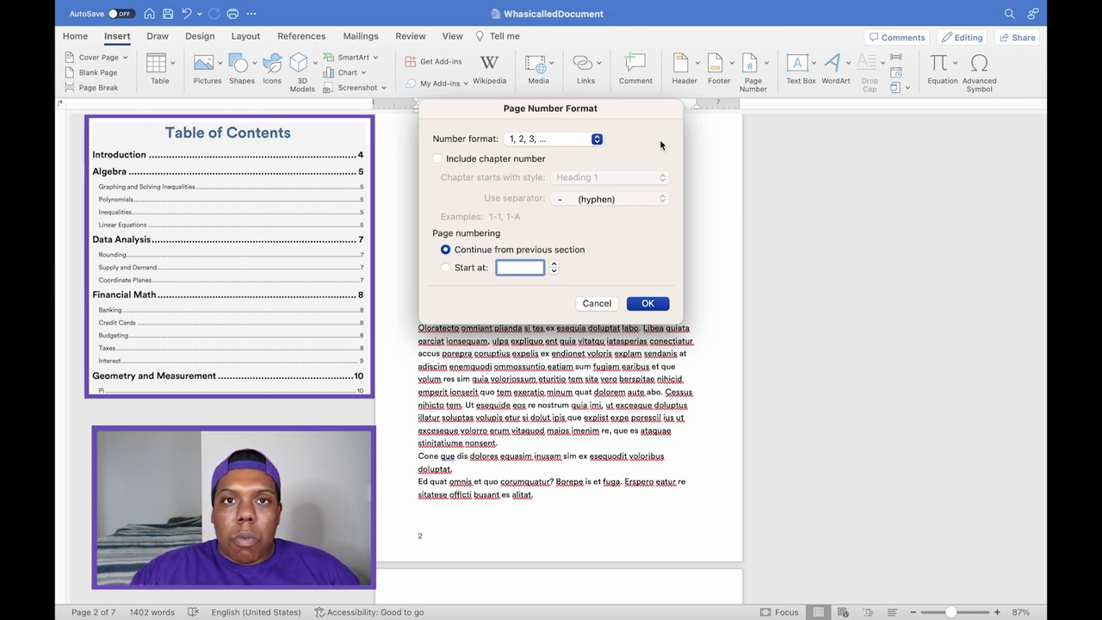
Try including chapter numbers based on Heading 1 with a period separator, and turn the chapter number option back off
left_click(438, 159)
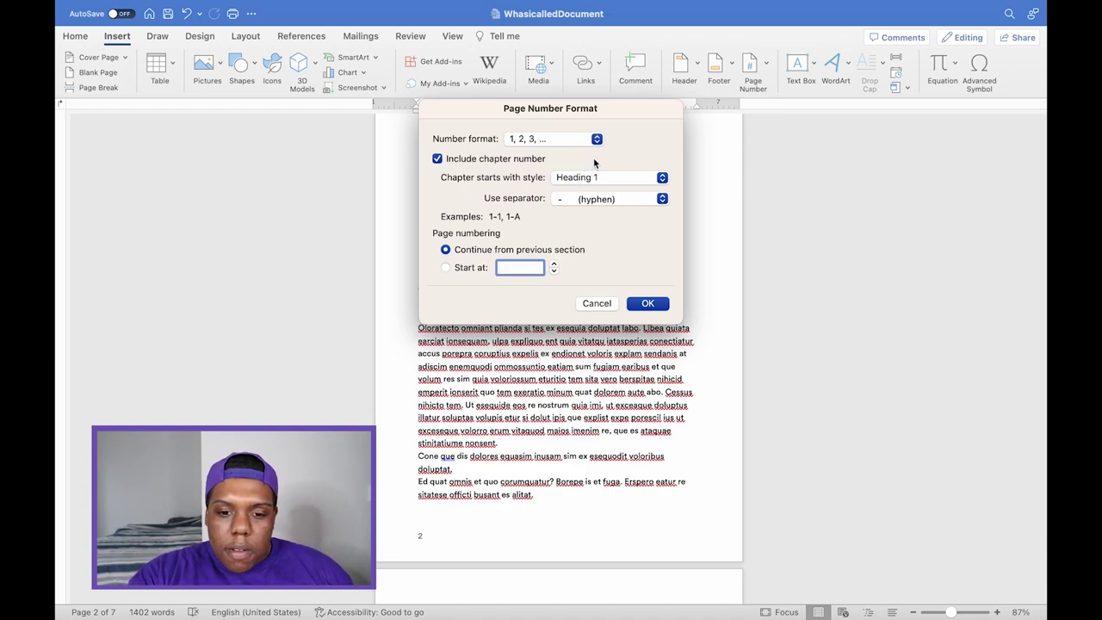
left_click(656, 178)
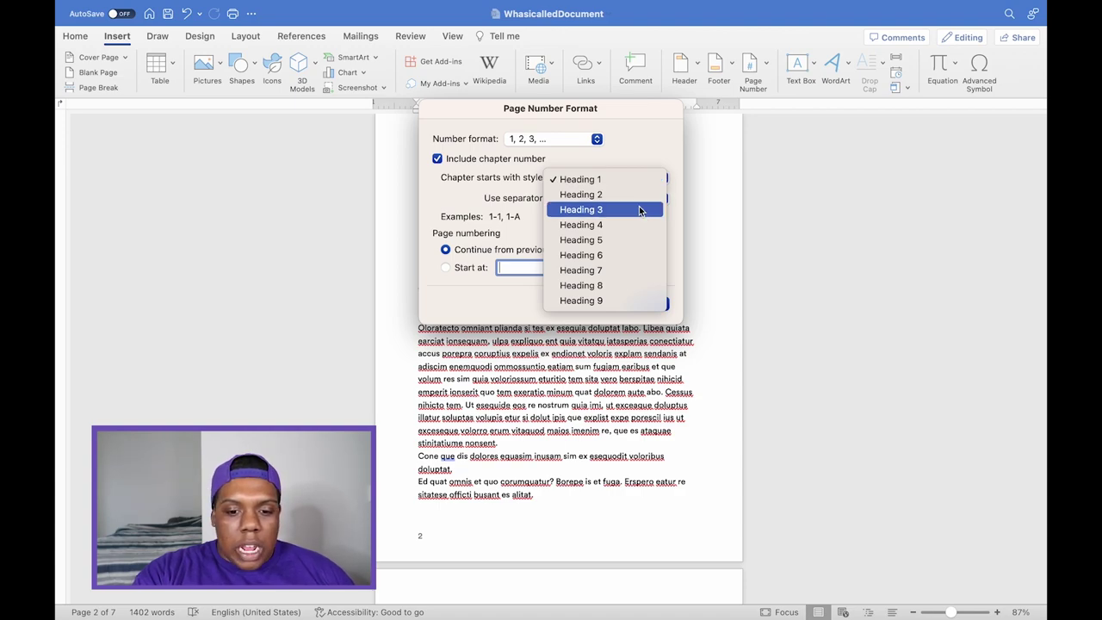
left_click(645, 179)
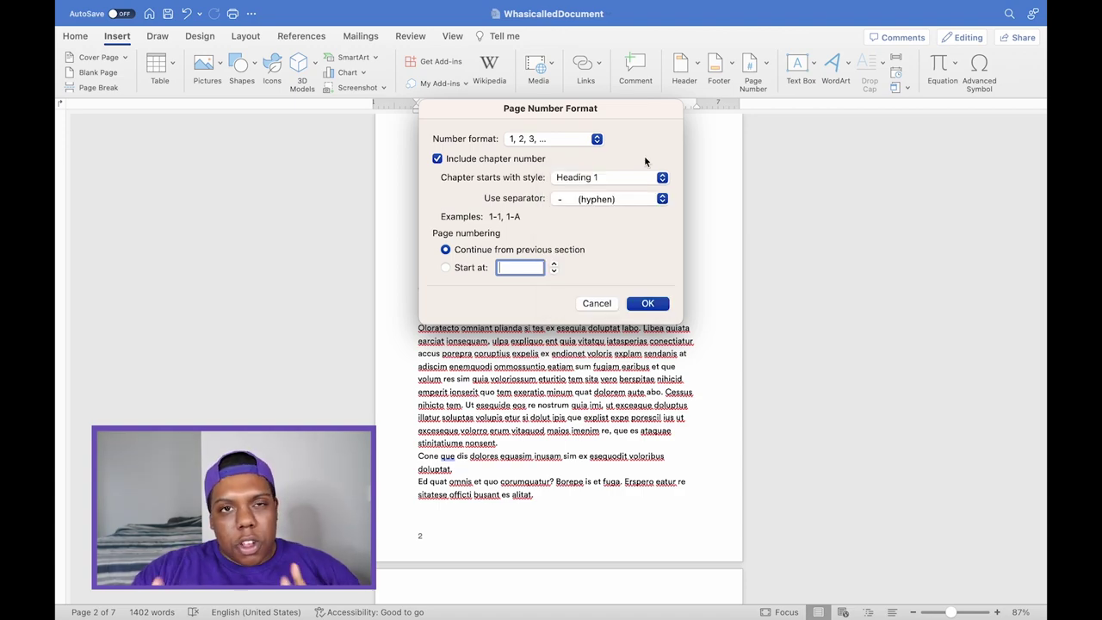
left_click(646, 177)
left_click(647, 155)
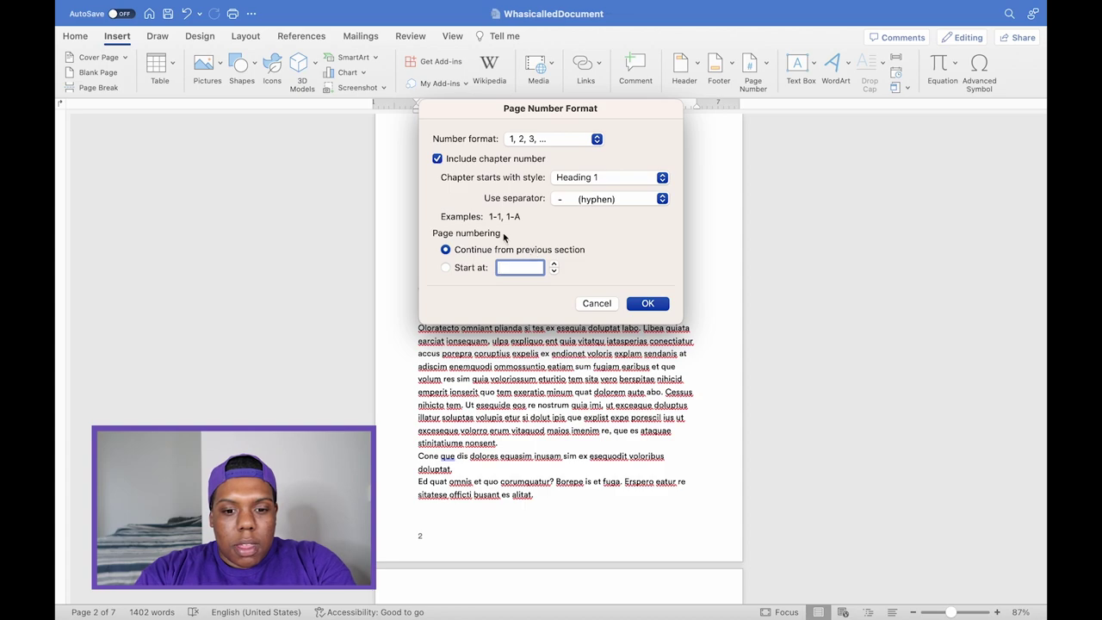
left_click(661, 199)
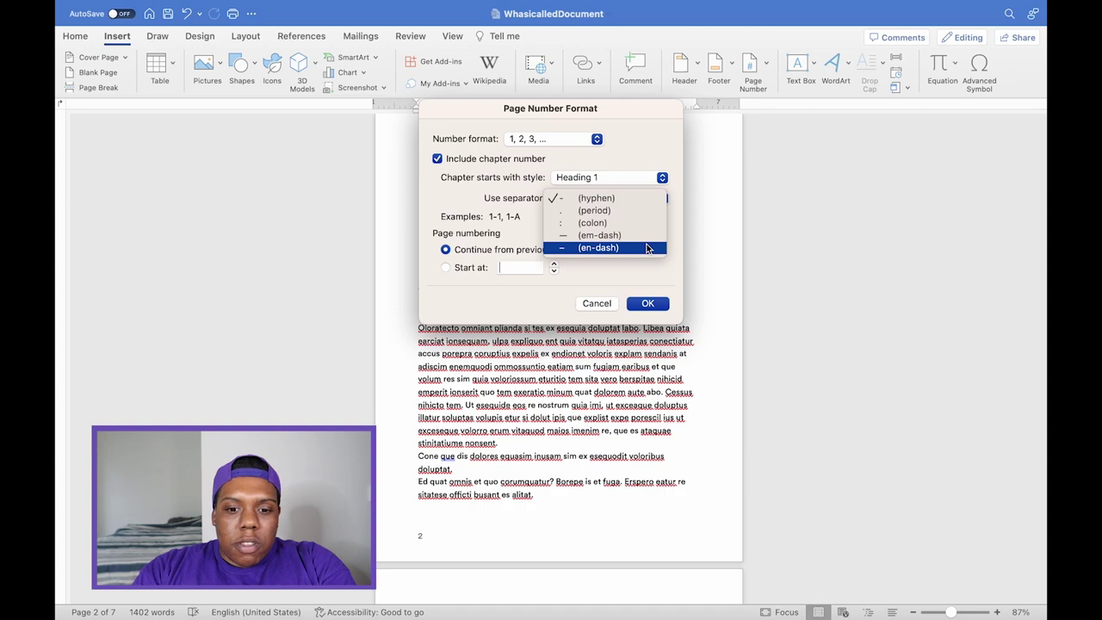
left_click(638, 211)
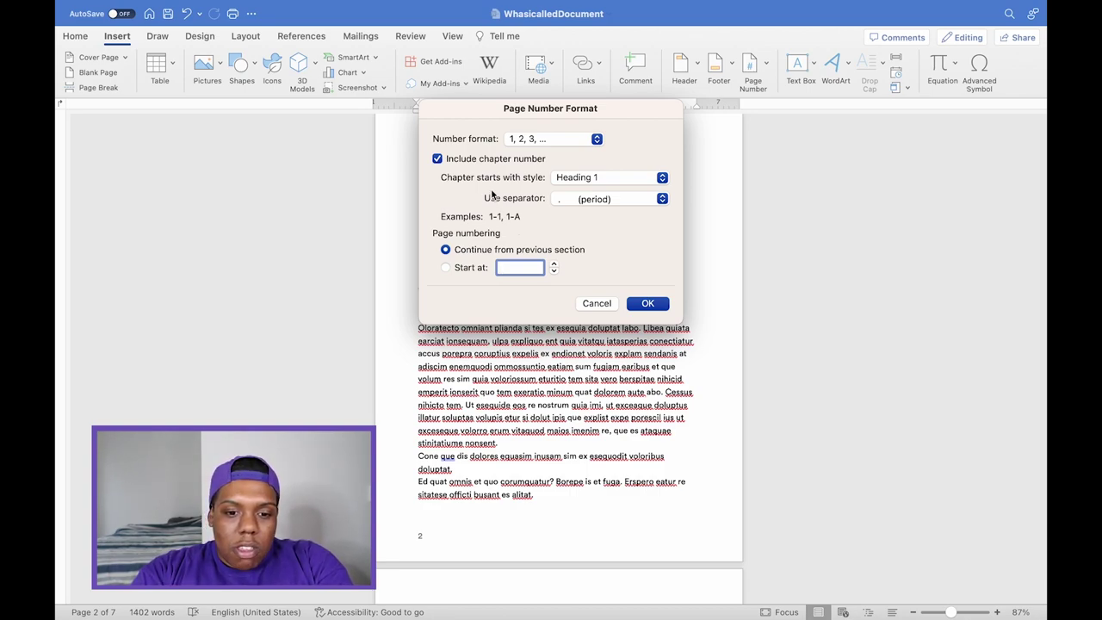
left_click(438, 160)
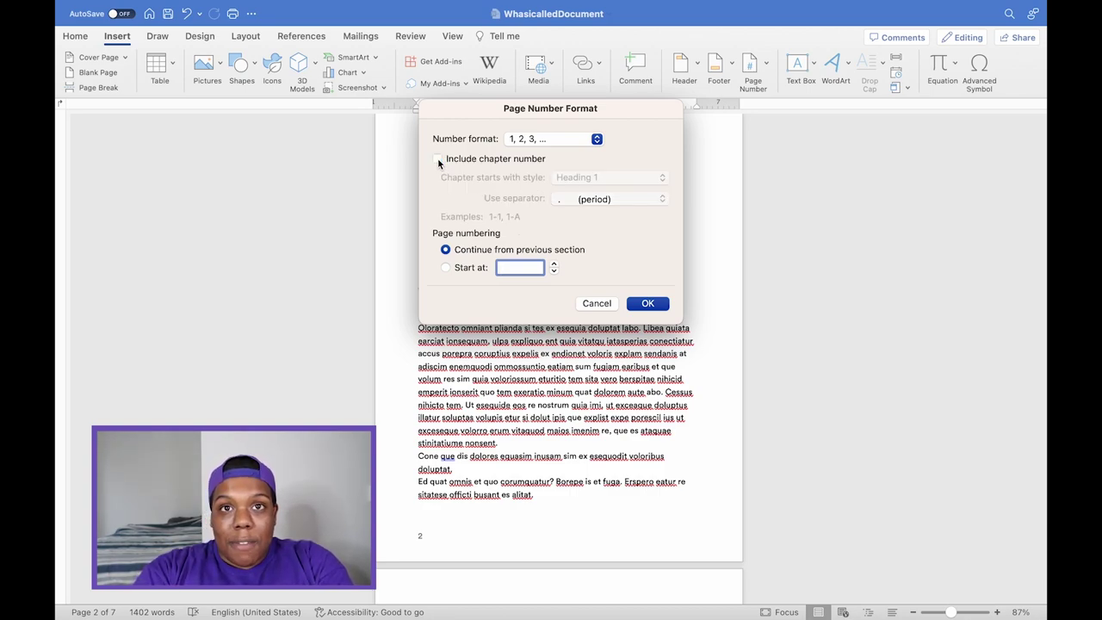
Apply page numbering that starts at 1 in the - 1 -, - 2 -, - 3 - number format
type("1")
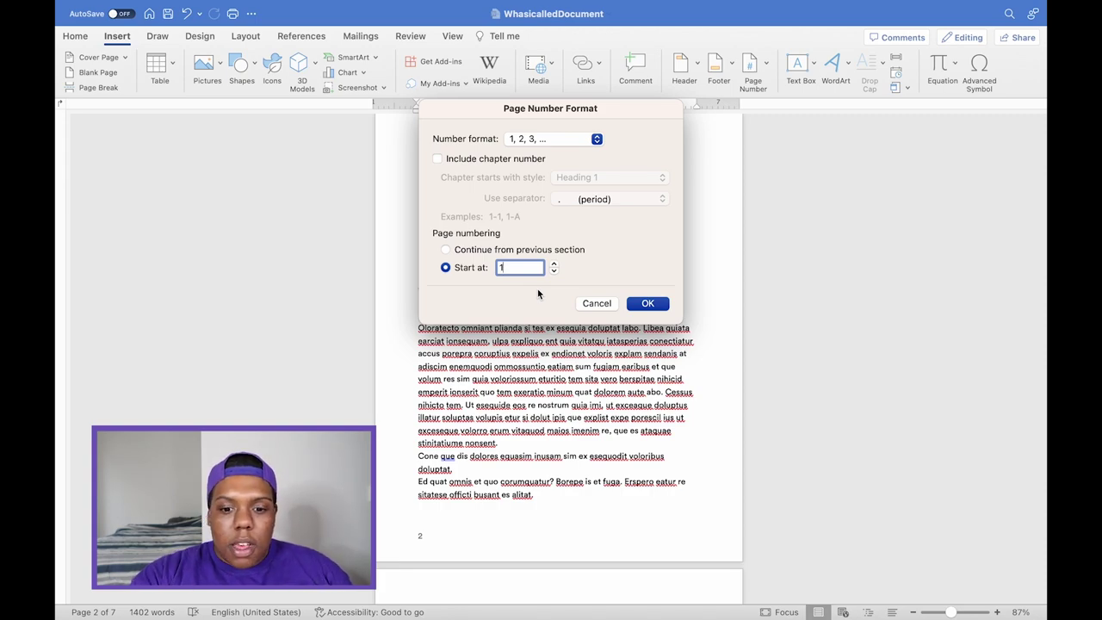
scroll(538, 292, "down", 4)
left_click(554, 139)
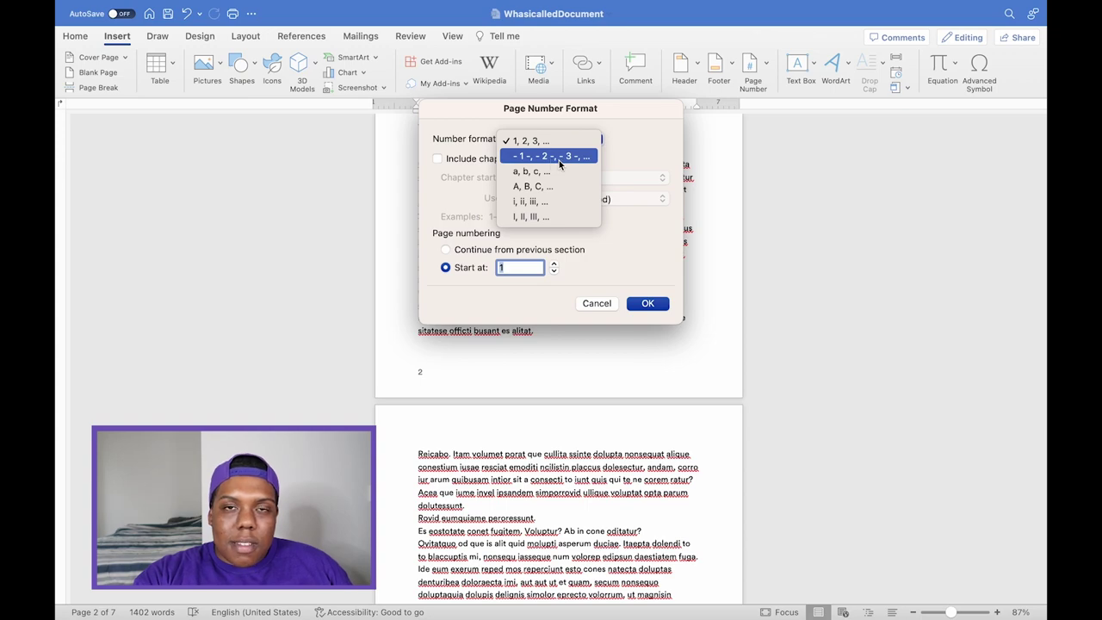
left_click(559, 160)
left_click(644, 304)
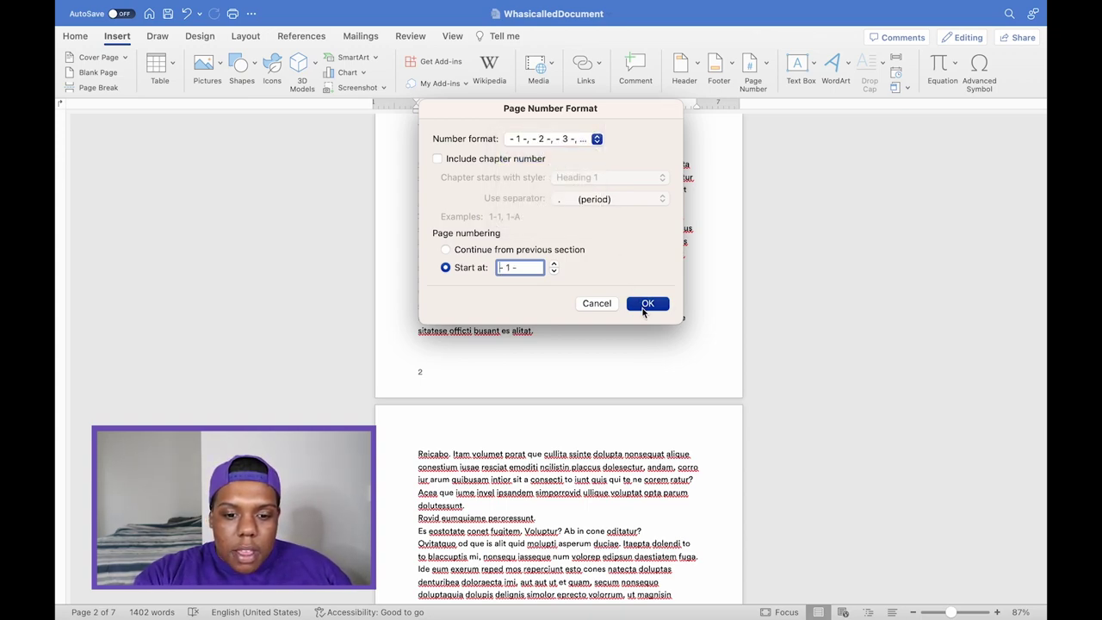
scroll(644, 351, "down", 3)
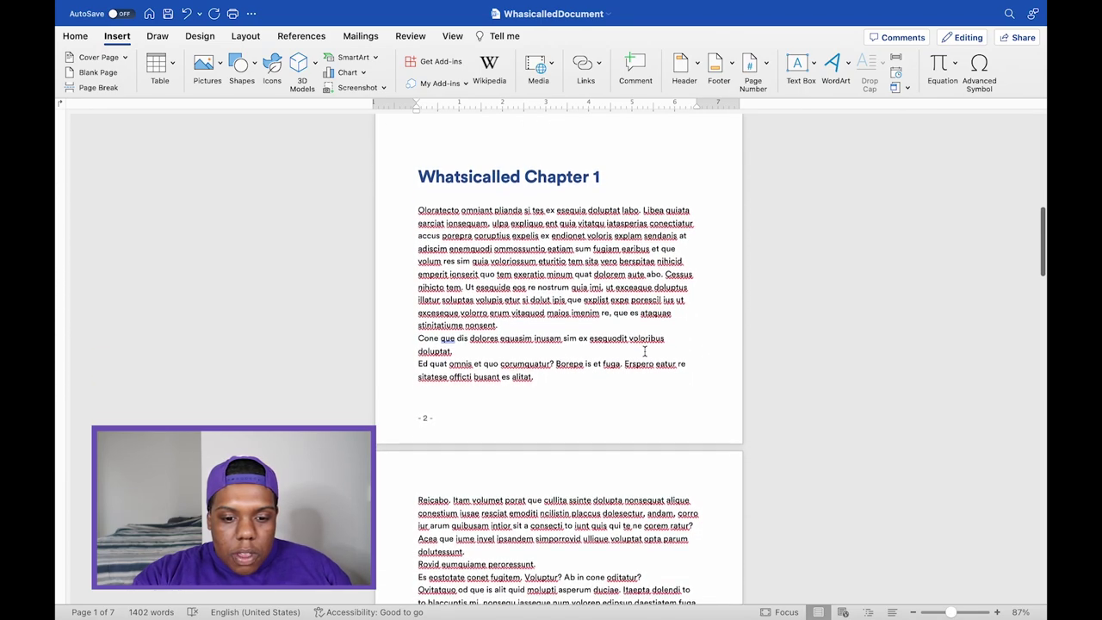
Change the page number format back to plain 1, 2, 3 and apply it
left_click(437, 420)
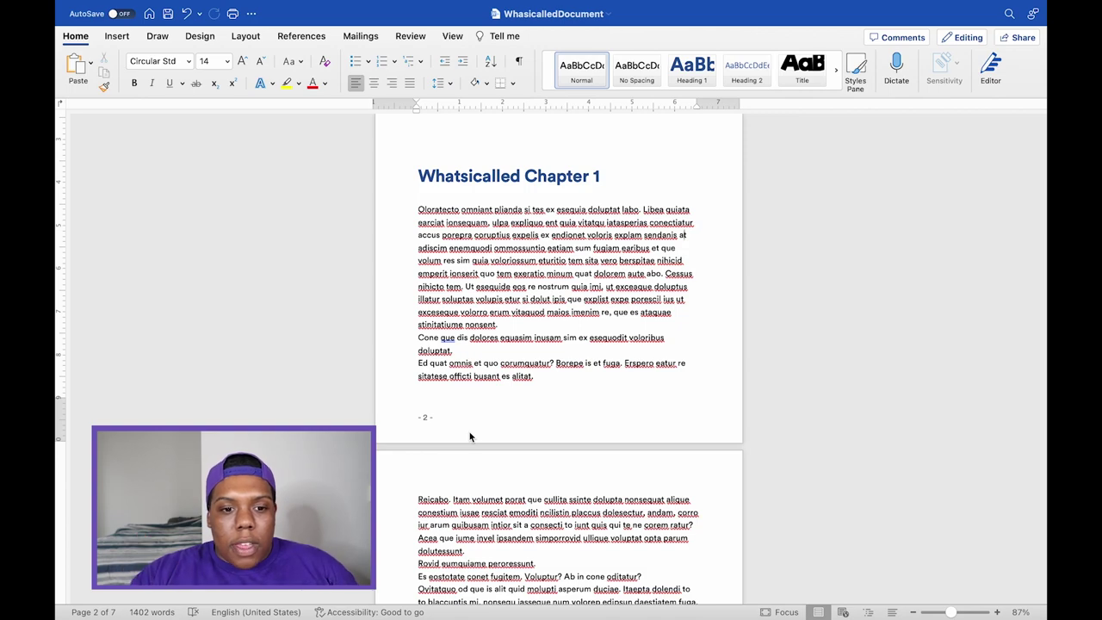
left_click(117, 38)
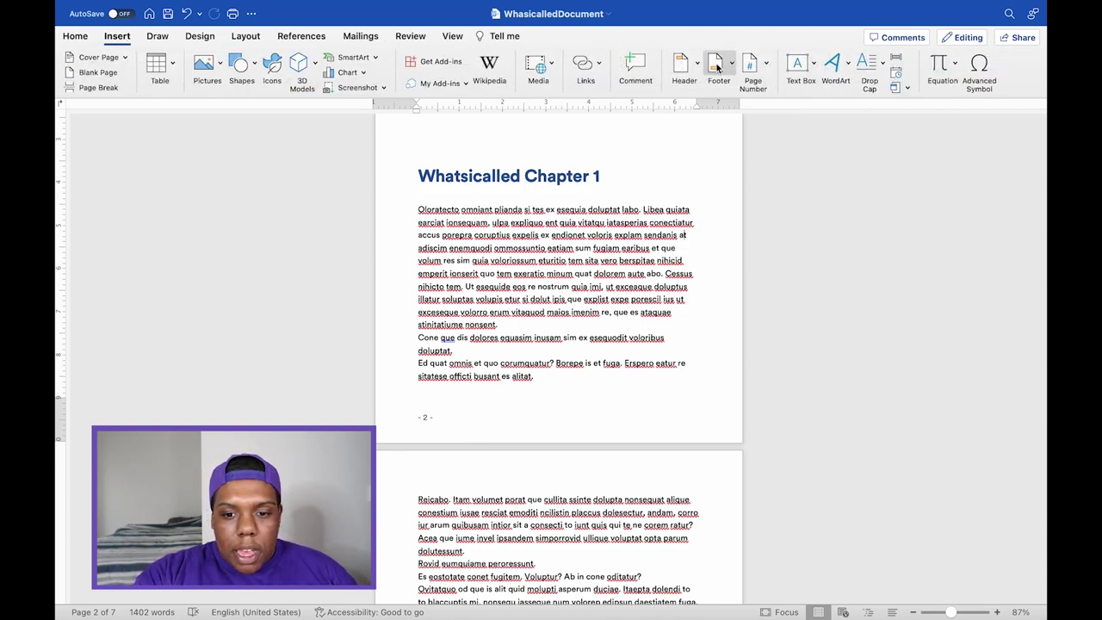
left_click(754, 68)
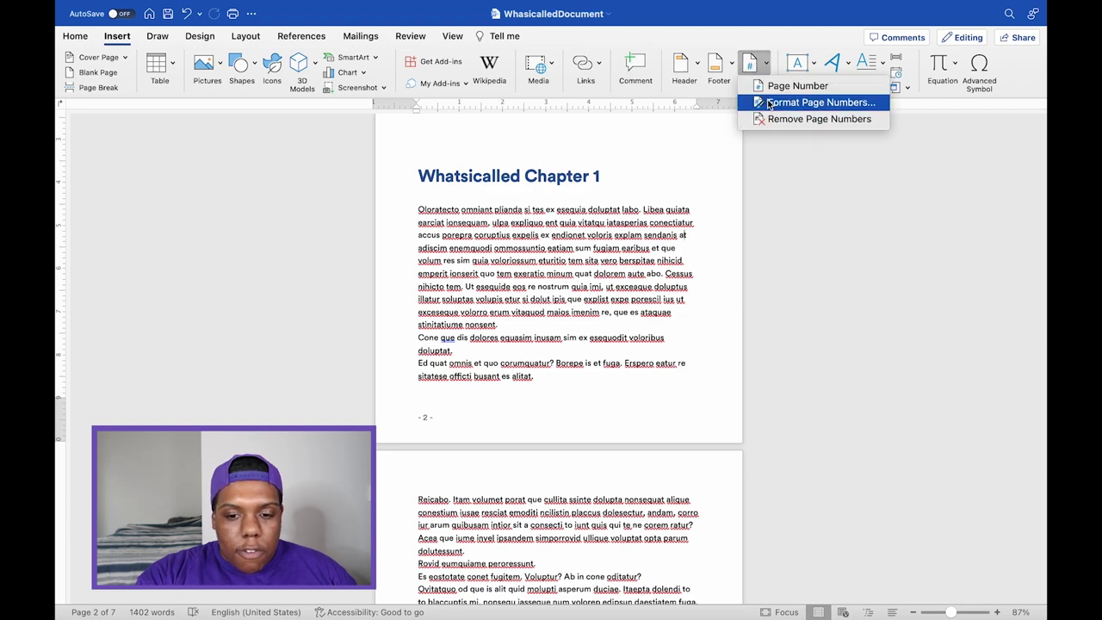
left_click(769, 103)
left_click(593, 139)
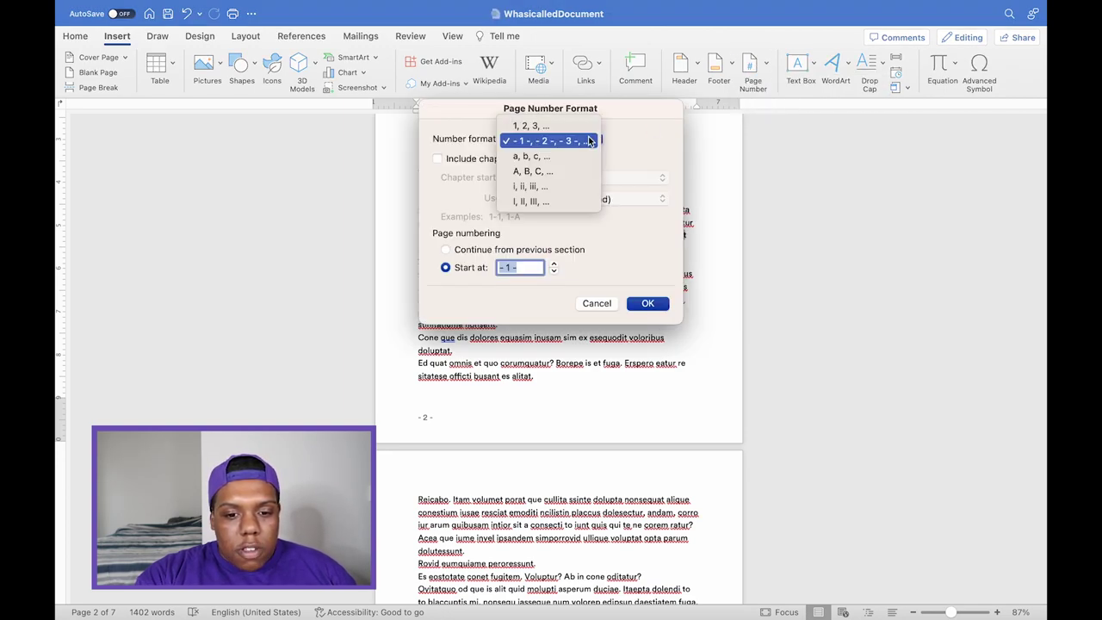
left_click(586, 129)
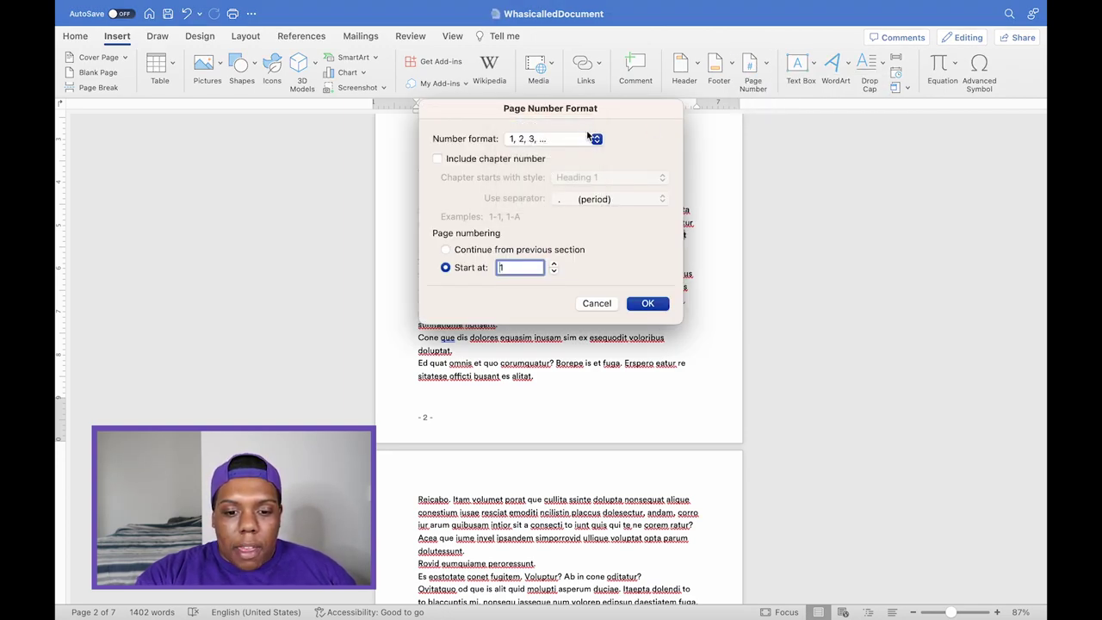
left_click(648, 304)
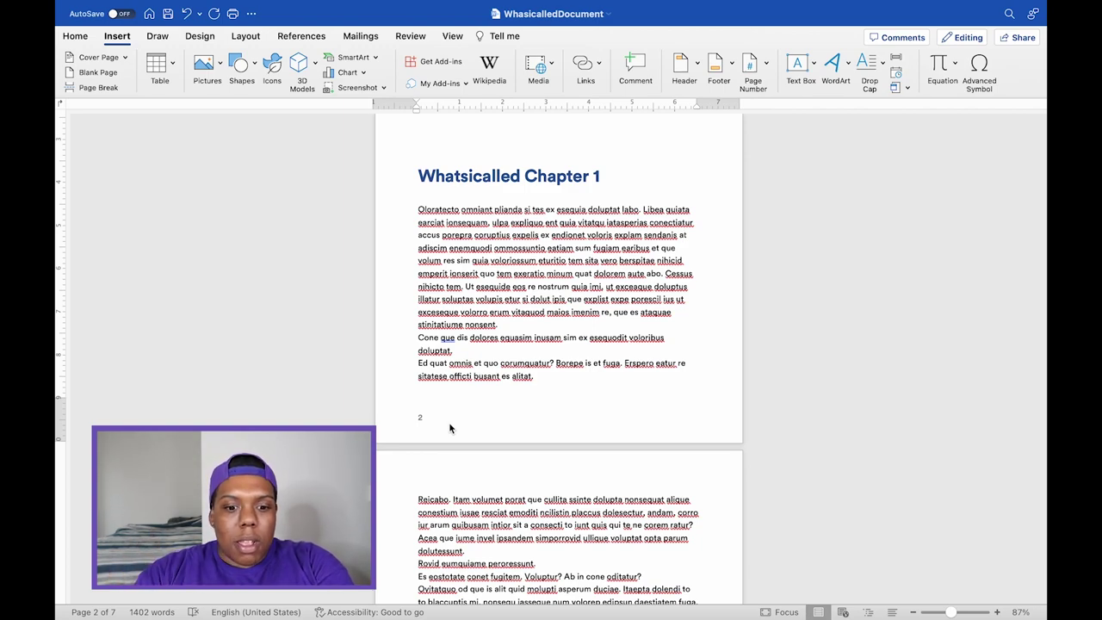
Format the footer page number on page 2 in bold at size 20 and return to the body text
left_click(642, 407)
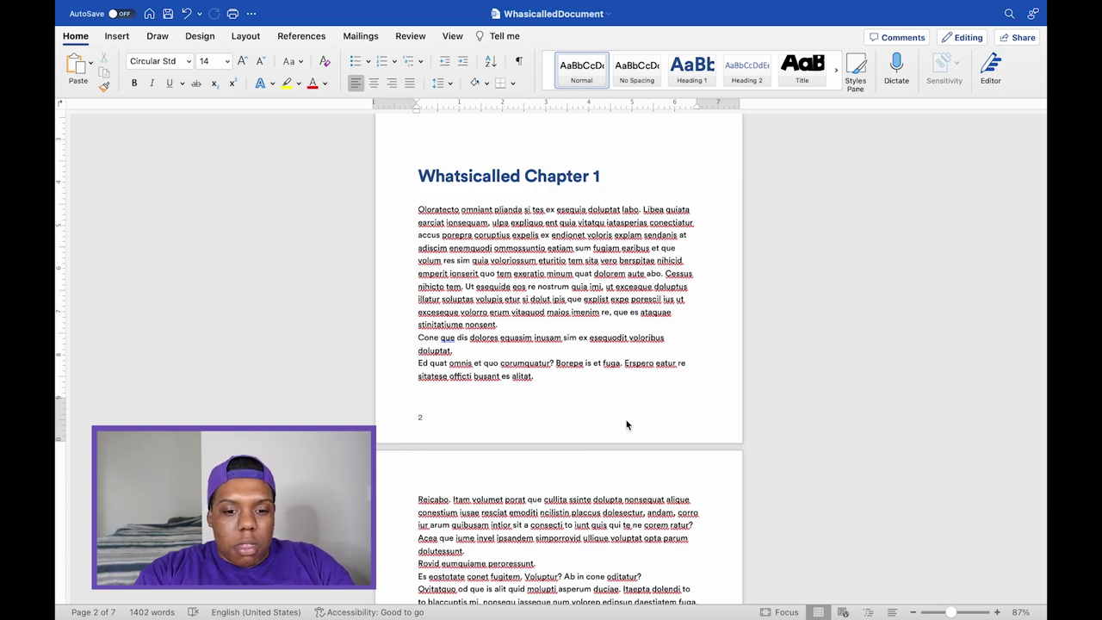
double_click(626, 422)
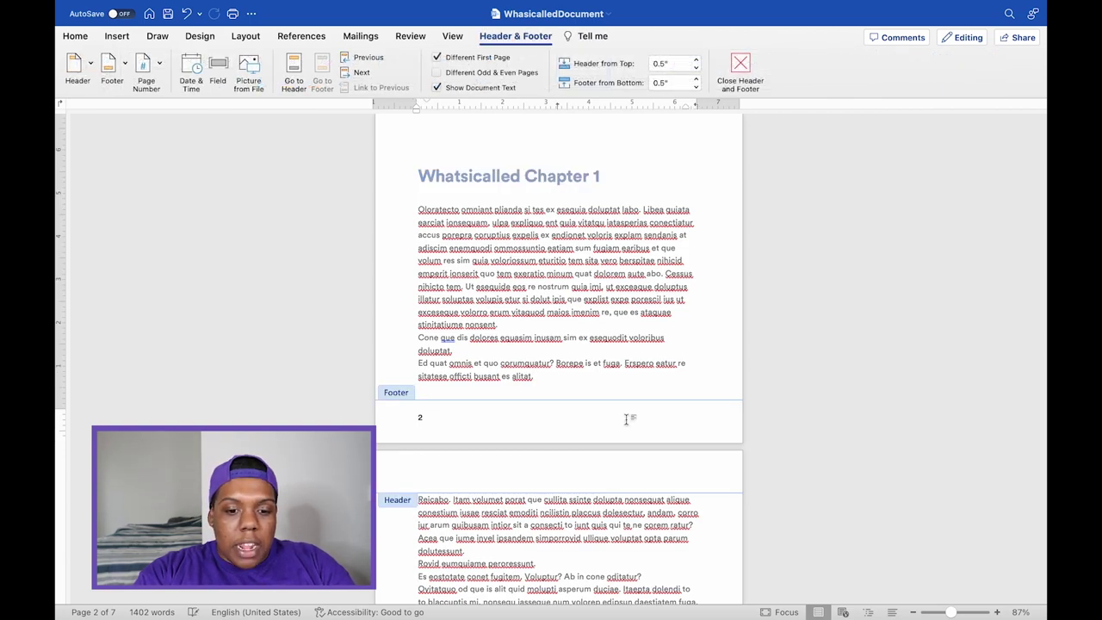
double_click(420, 417)
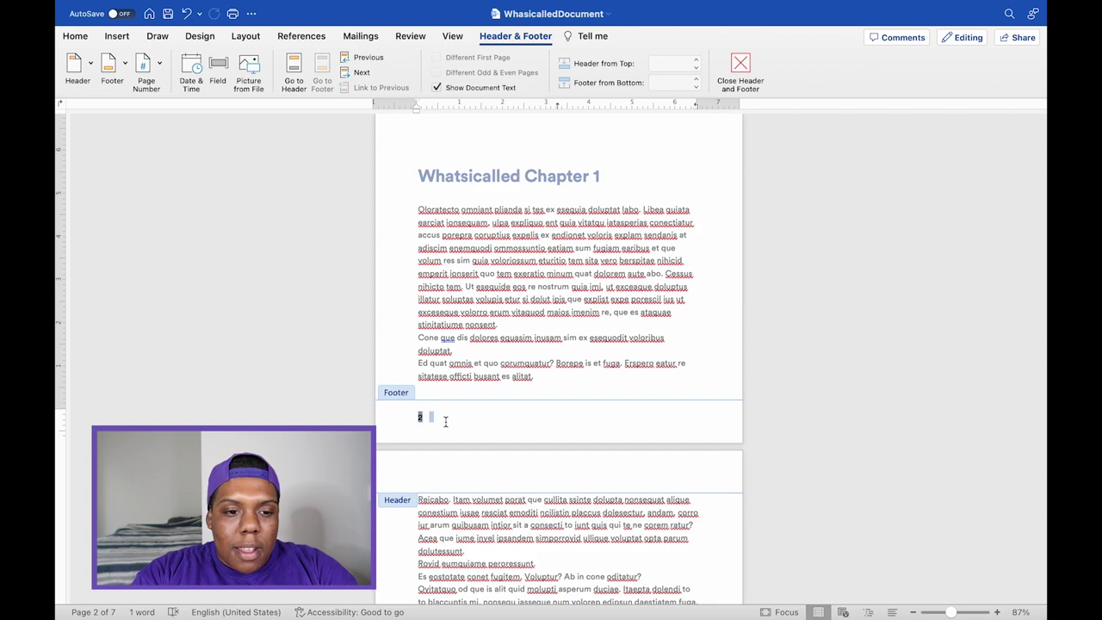
left_click(89, 40)
left_click(244, 67)
left_click(244, 67)
left_click(244, 66)
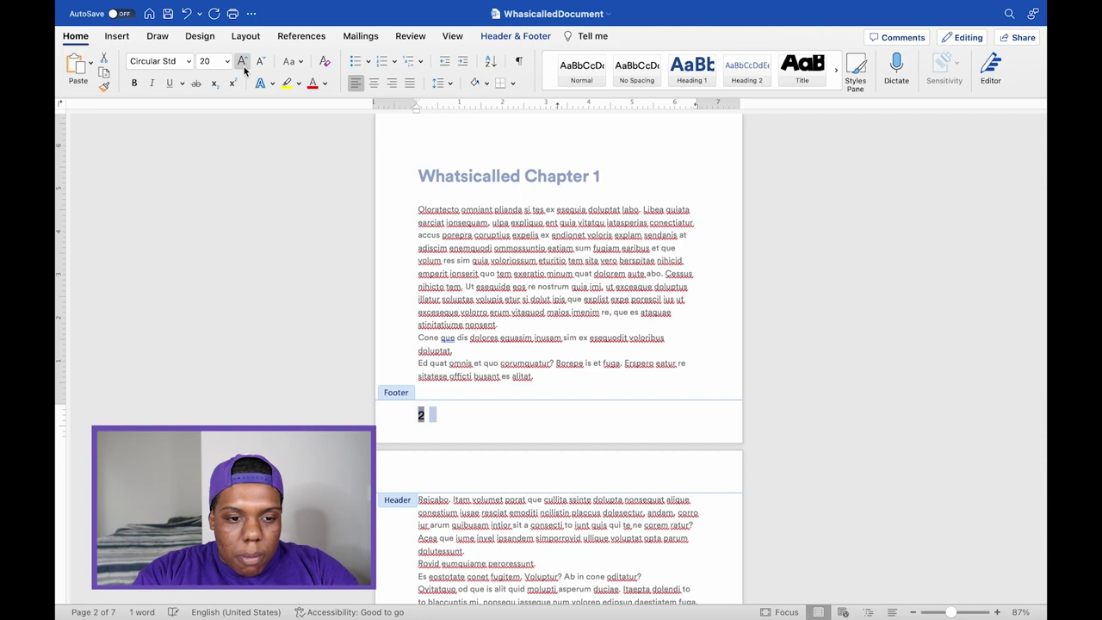
left_click(135, 83)
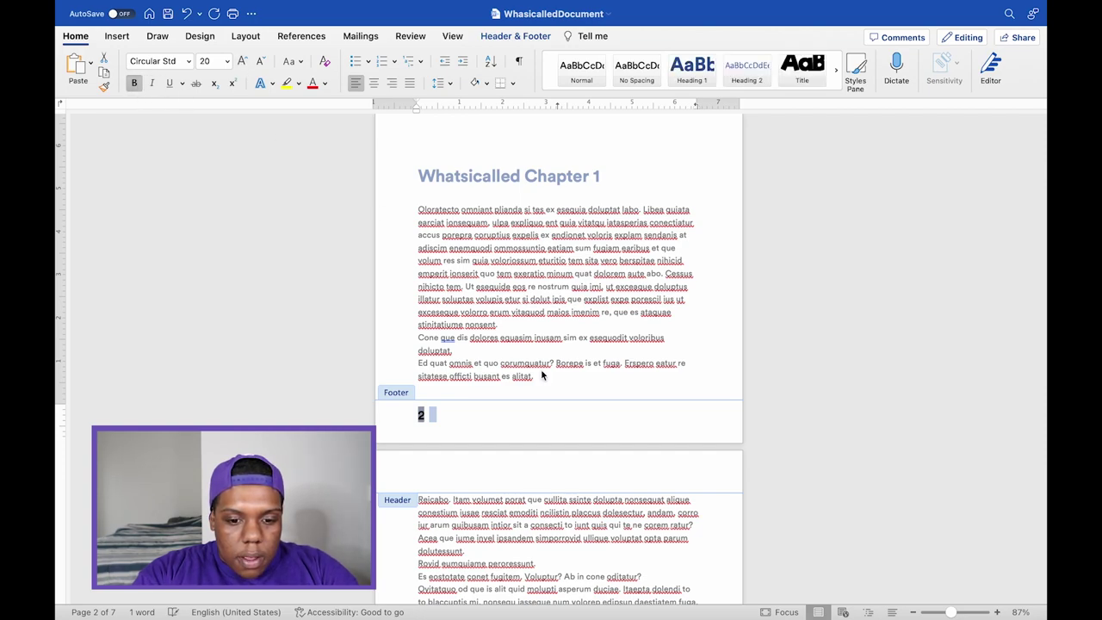
double_click(577, 348)
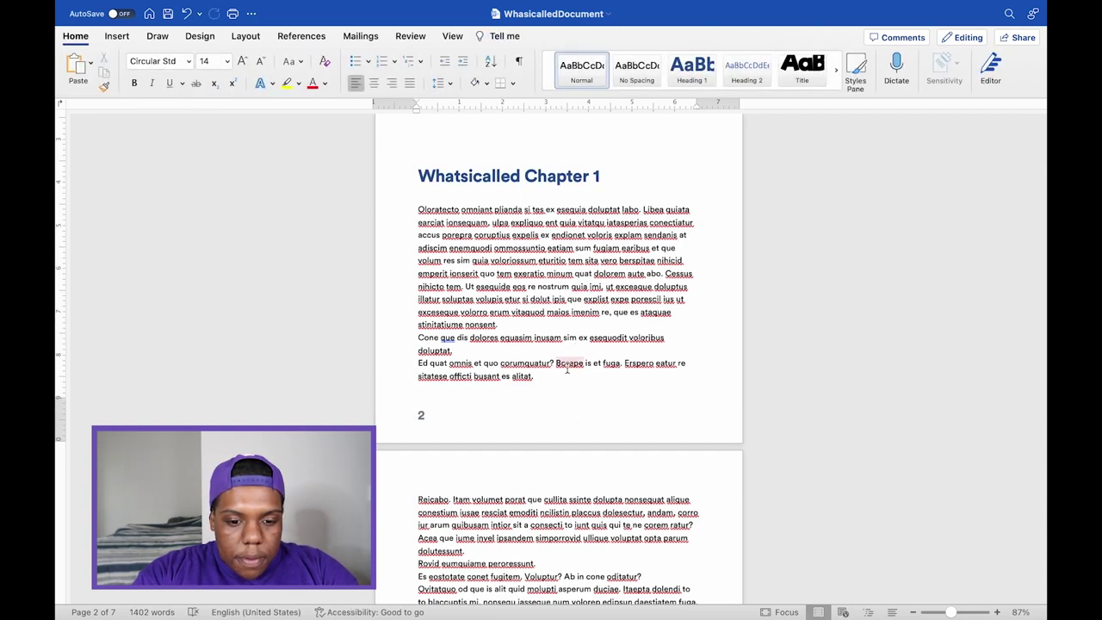
Examine the footer page numbers on the following pages for their formatting and outside placement
scroll(569, 379, "down", 10)
scroll(569, 379, "down", 10)
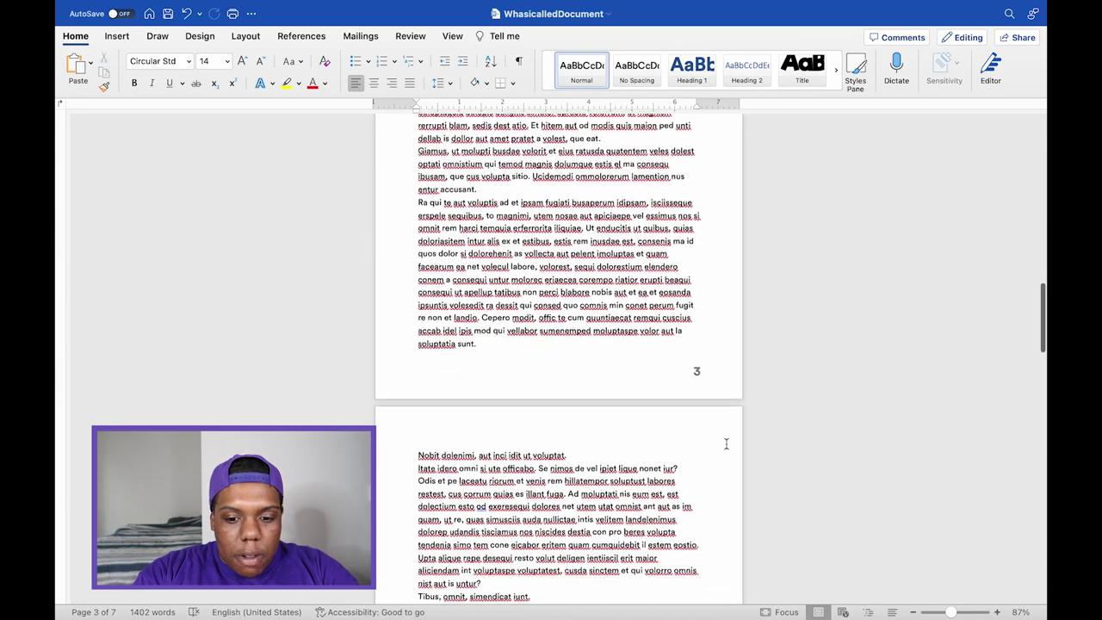
scroll(709, 457, "down", 5)
scroll(708, 472, "up", 4)
scroll(707, 472, "down", 20)
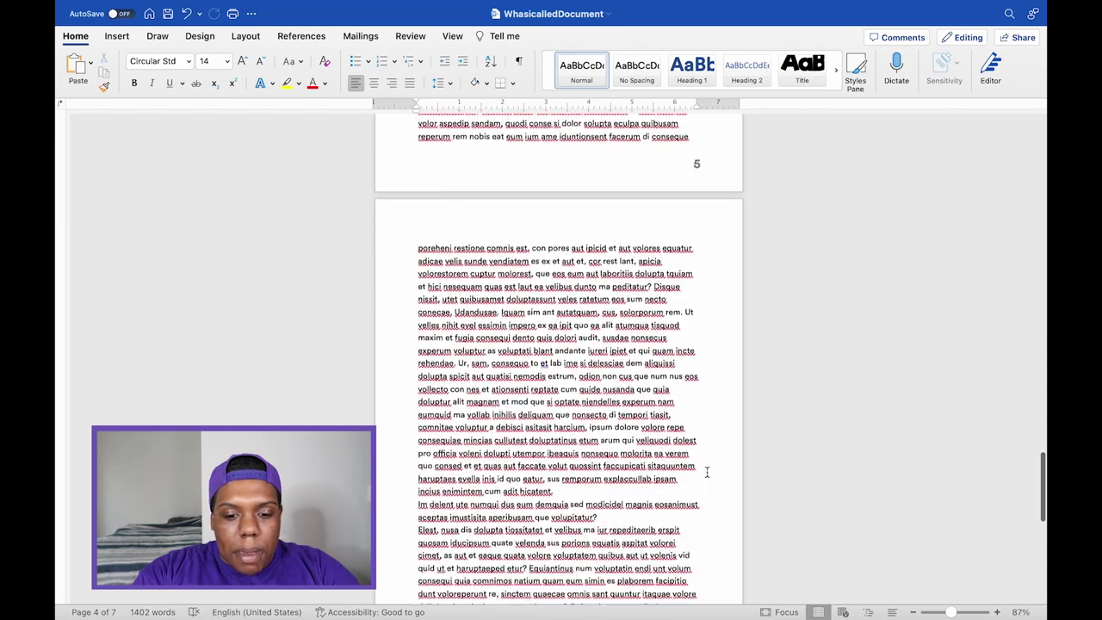
scroll(707, 472, "down", 3)
scroll(707, 472, "up", 20)
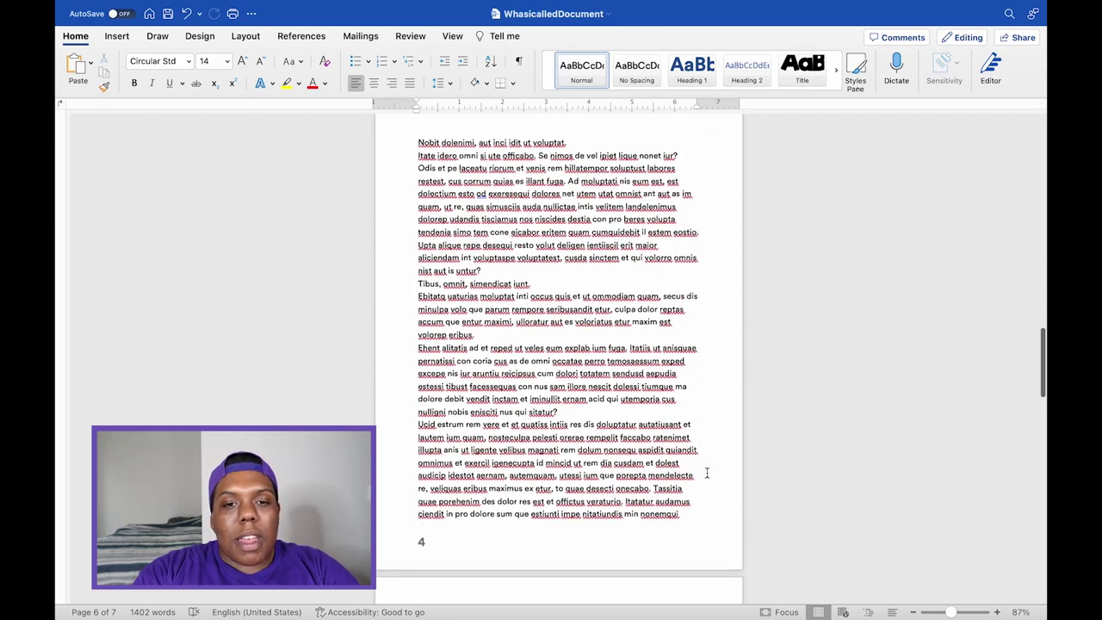
Switch to the WhasicalledDocument in Google Docs and insert footer page numbers starting from the first page
scroll(707, 472, "up", 15)
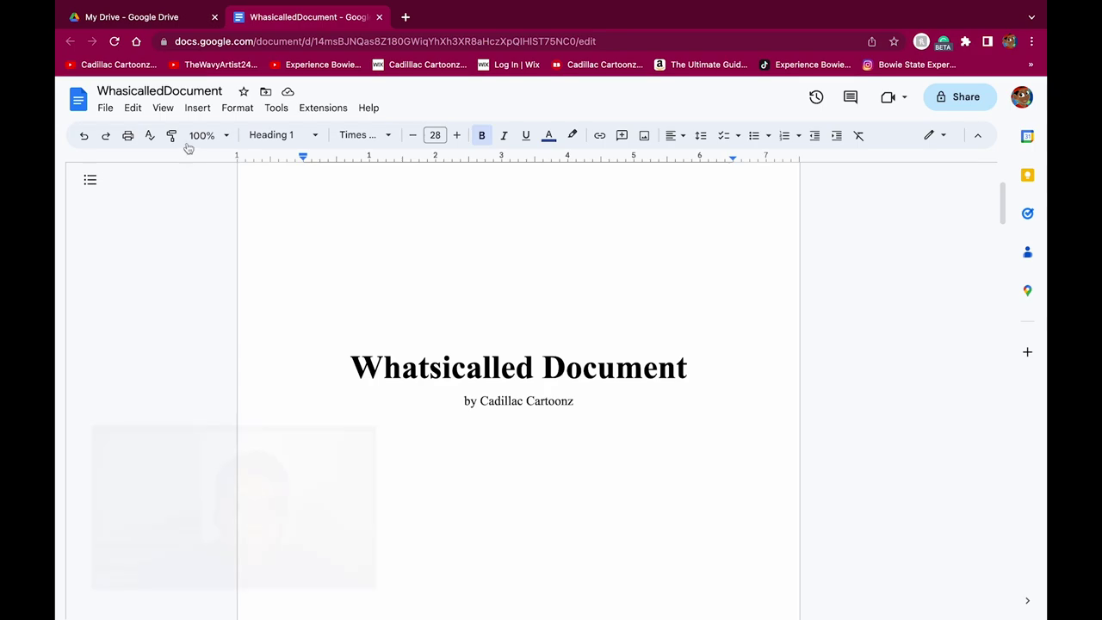
left_click(190, 112)
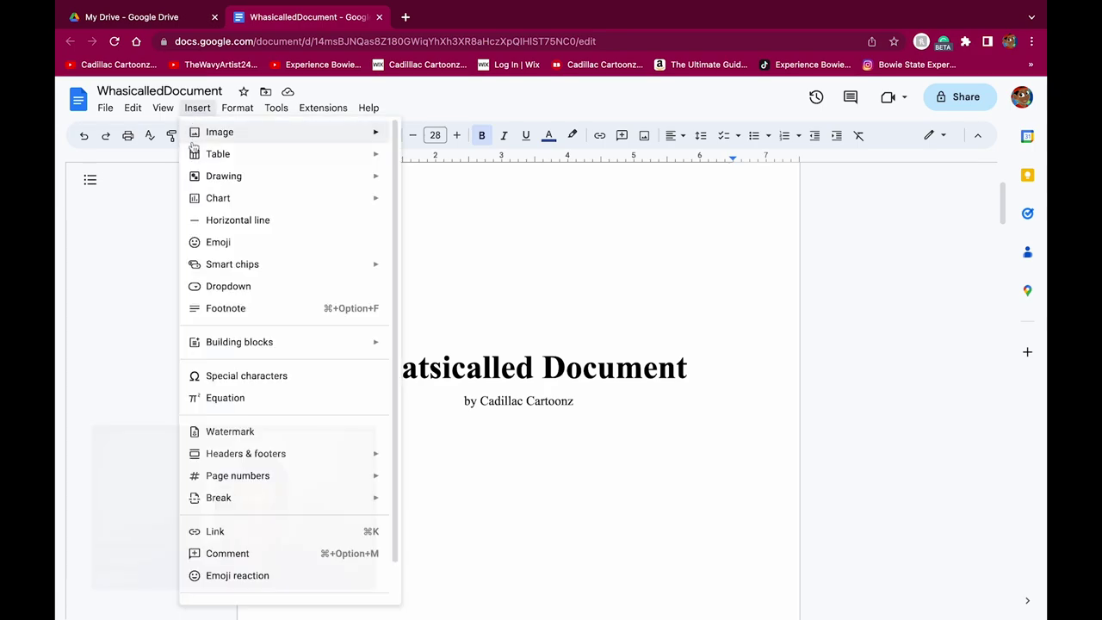
mouse_move(232, 479)
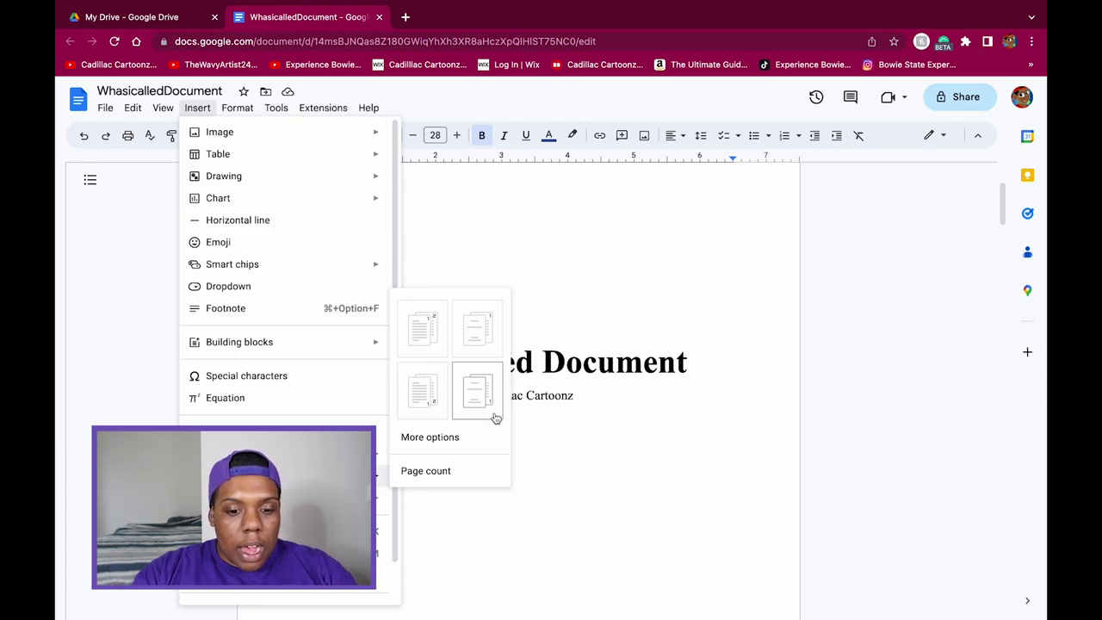
left_click(435, 405)
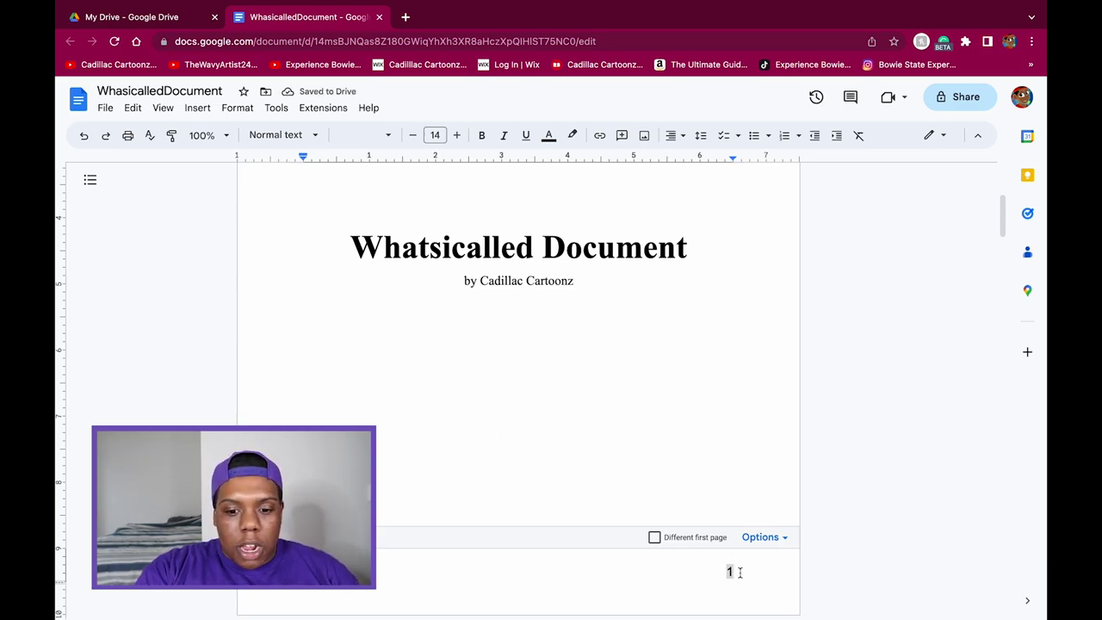
scroll(832, 569, "down", 1)
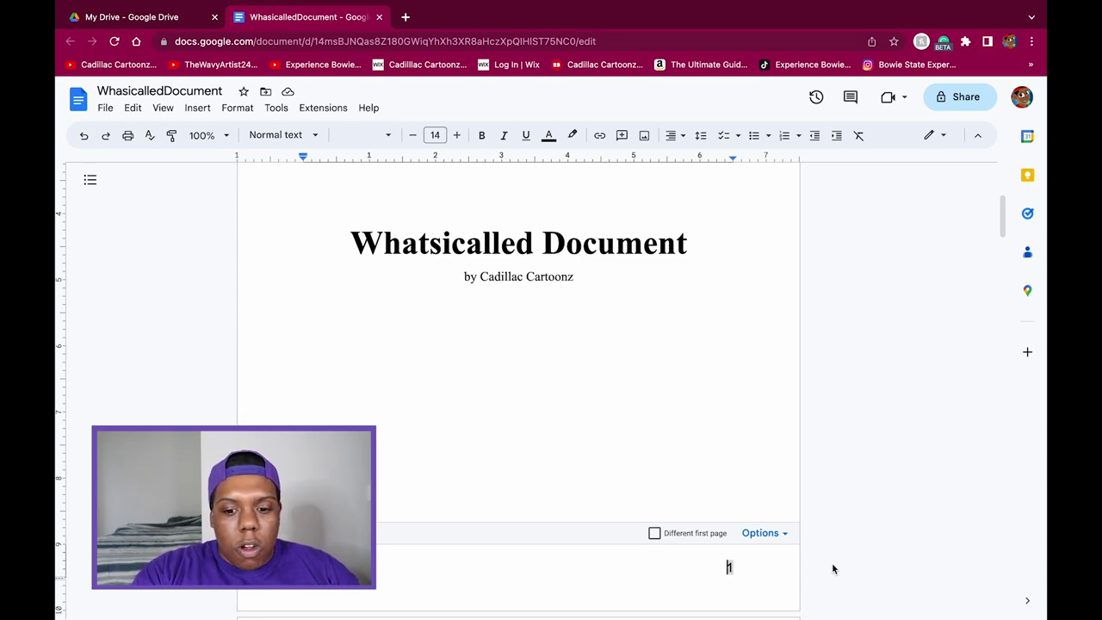
Hide the footer page number on the first page through the page number settings and return to the body text
left_click(237, 109)
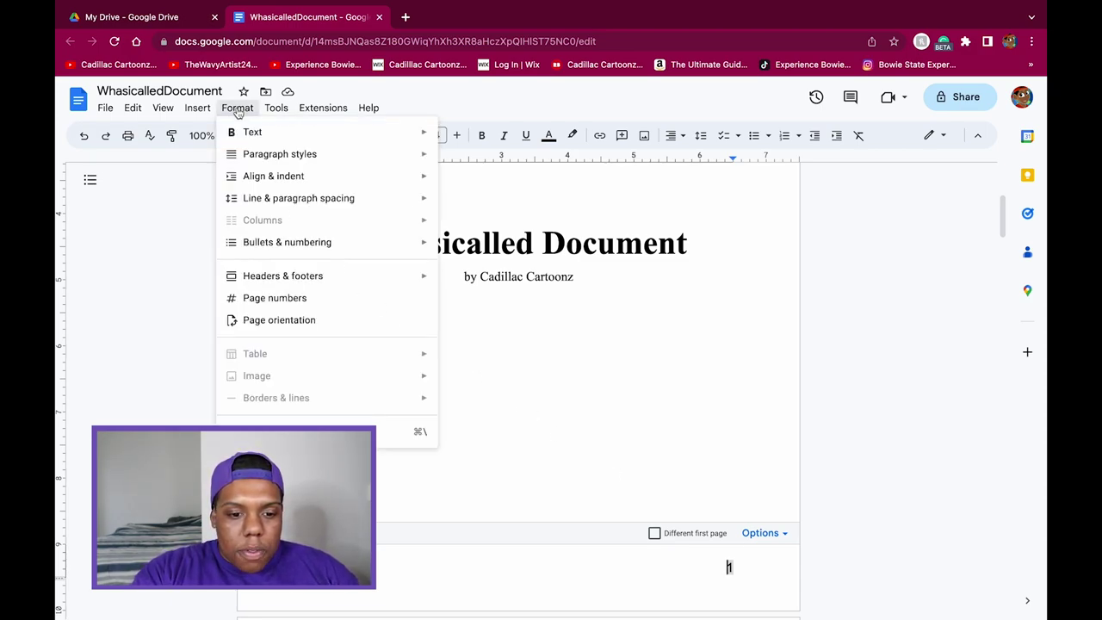
left_click(262, 300)
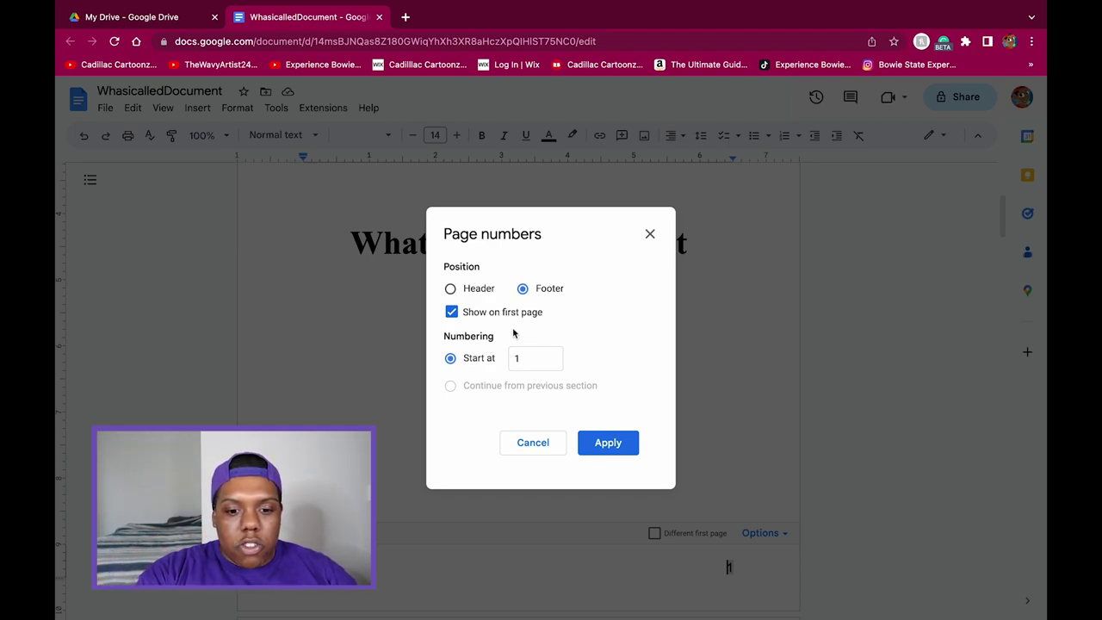
left_click(452, 314)
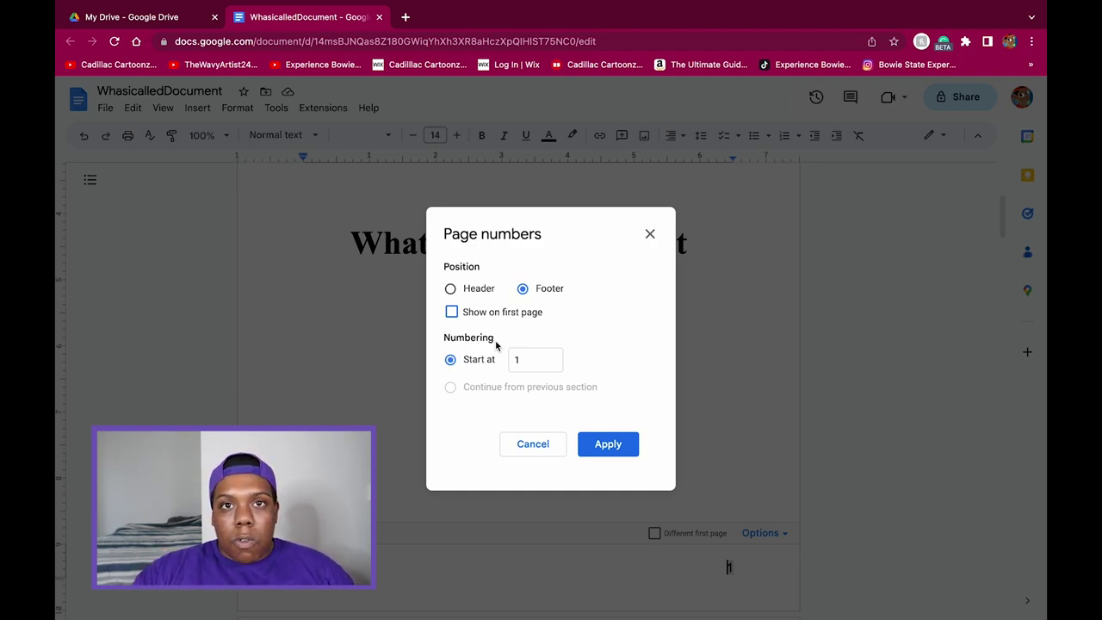
left_click(608, 446)
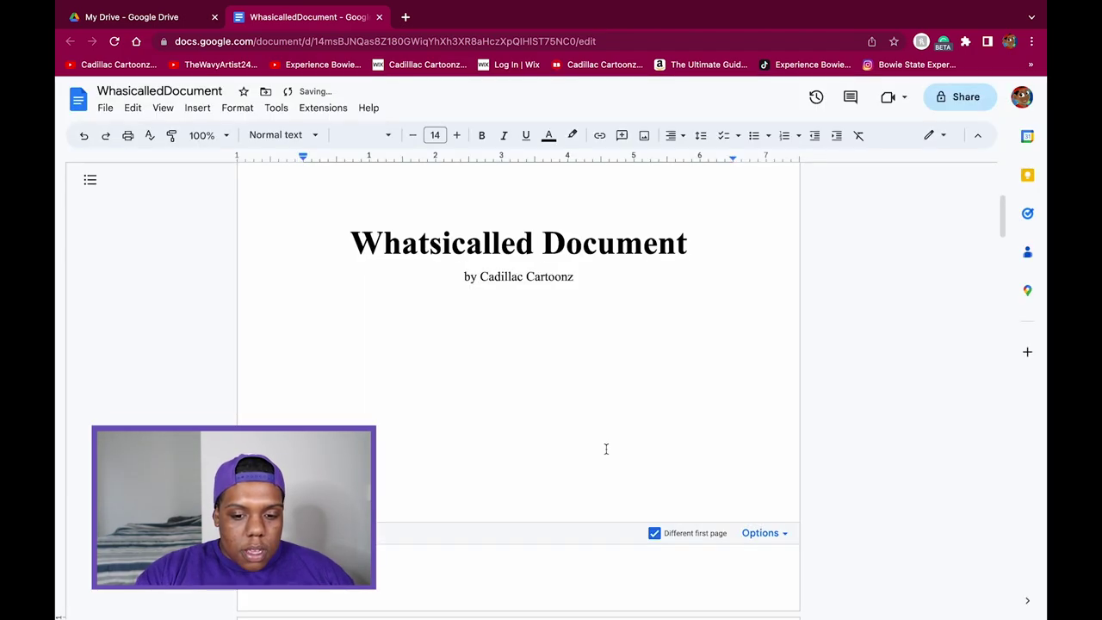
left_click(606, 440)
Set the font of the footer page number on page 2 to Times New Roman
scroll(606, 440, "down", 5)
scroll(606, 440, "down", 6)
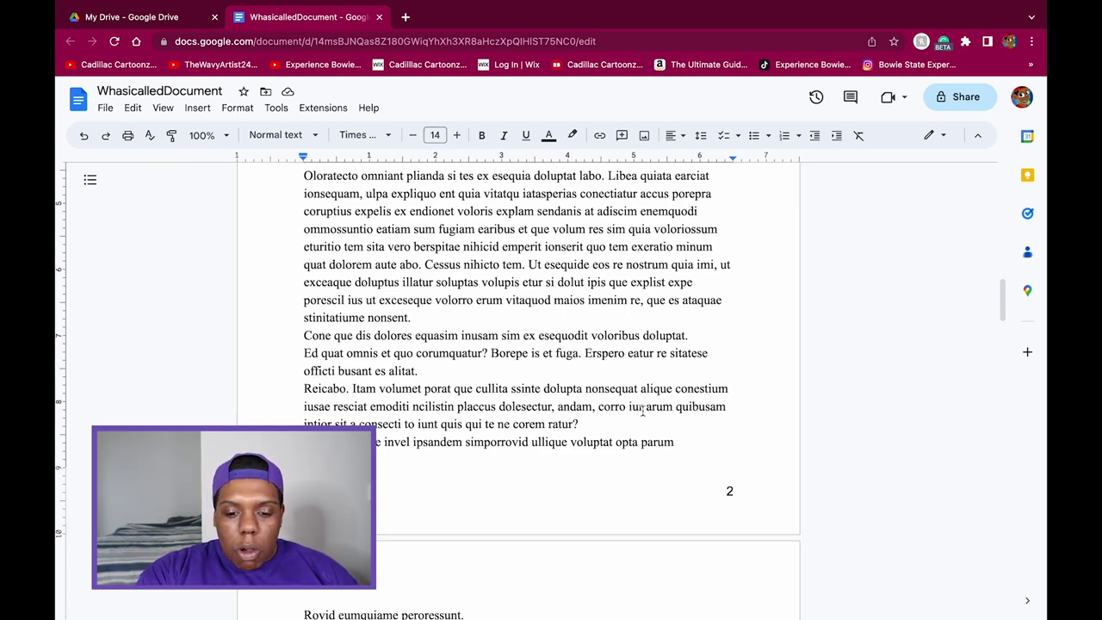
double_click(673, 507)
left_click_drag(711, 496, 739, 493)
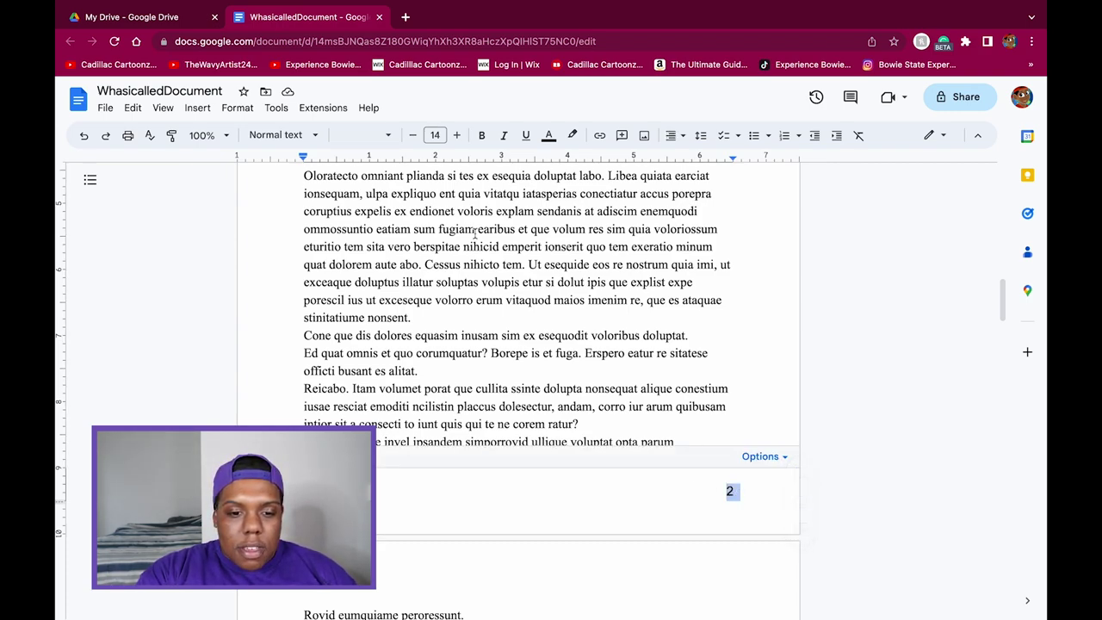
left_click(387, 137)
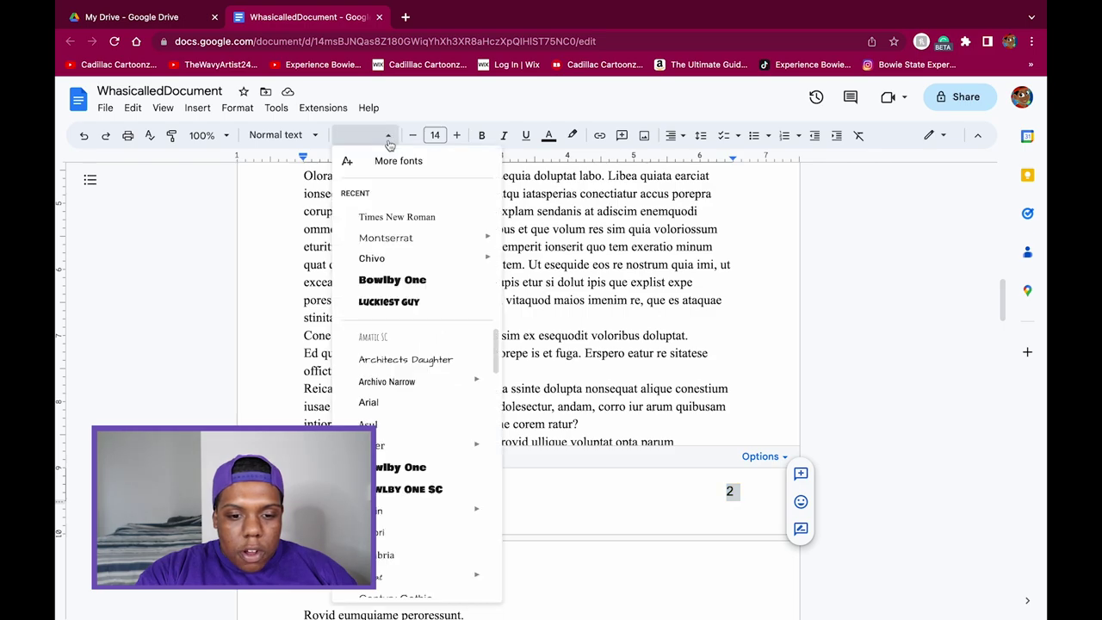
left_click(396, 217)
Make the selected footer page number bold at size 18 and return to the body text on page 4
left_click(456, 135)
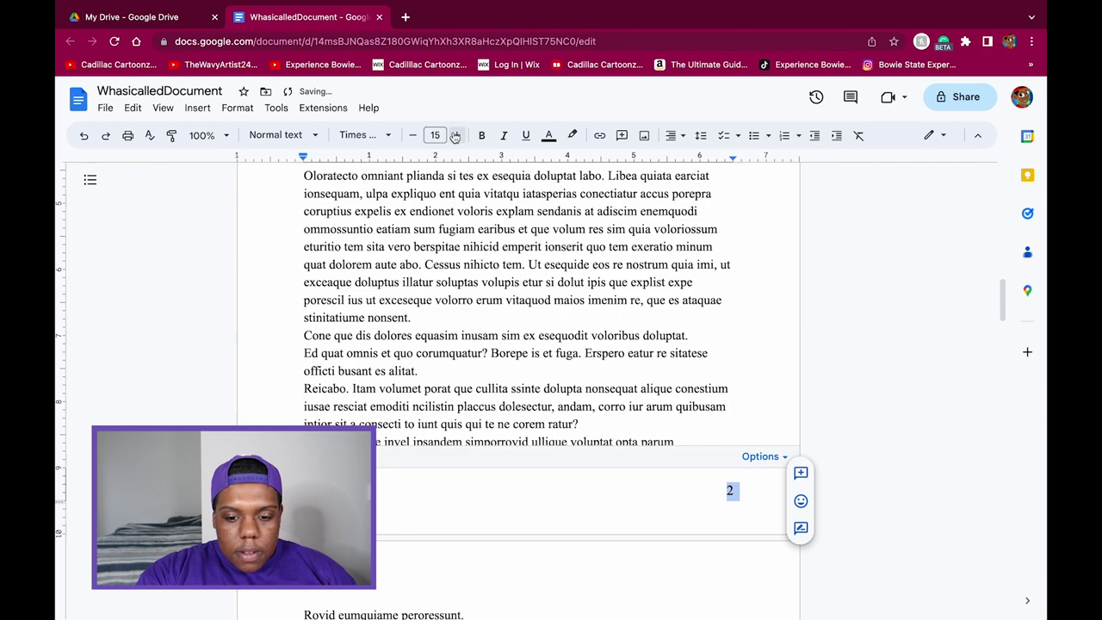
left_click(455, 135)
left_click(455, 136)
left_click(456, 135)
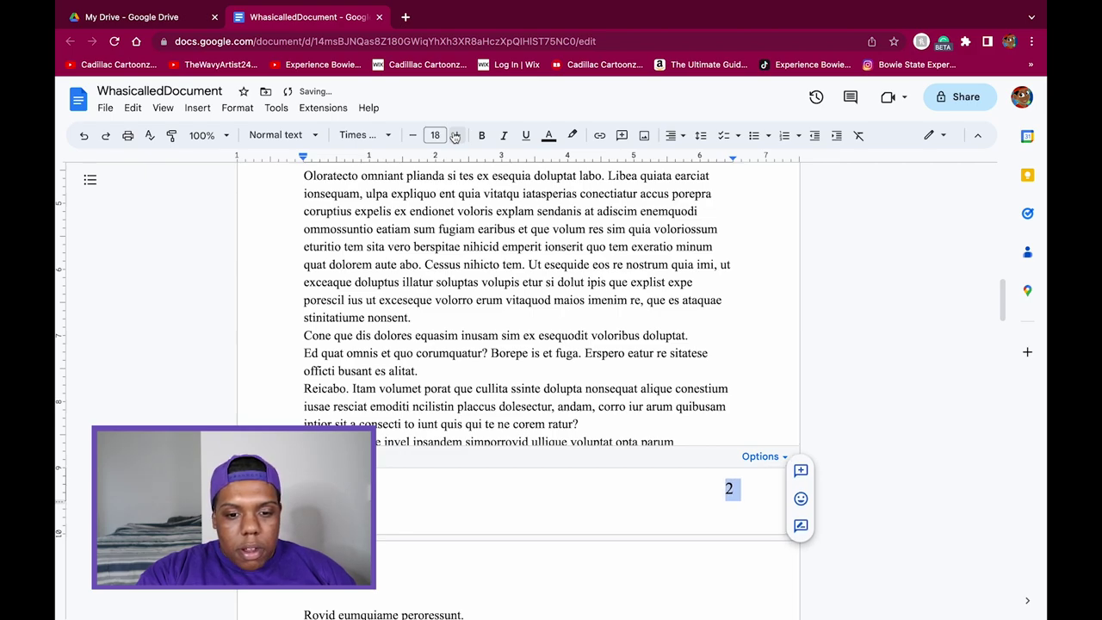
left_click(481, 135)
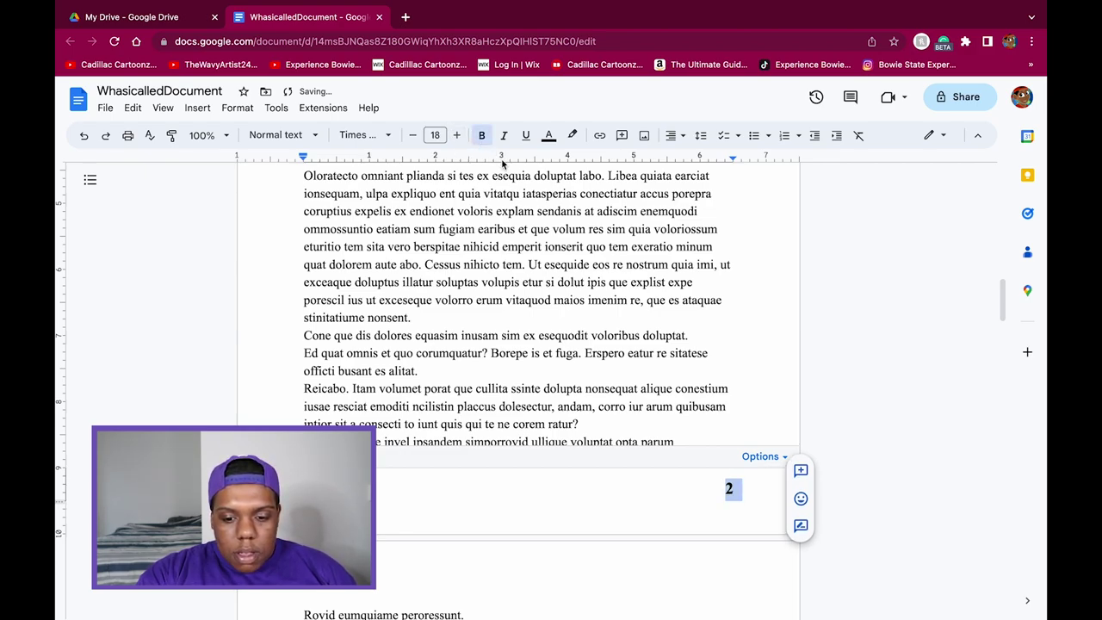
scroll(613, 351, "down", 10)
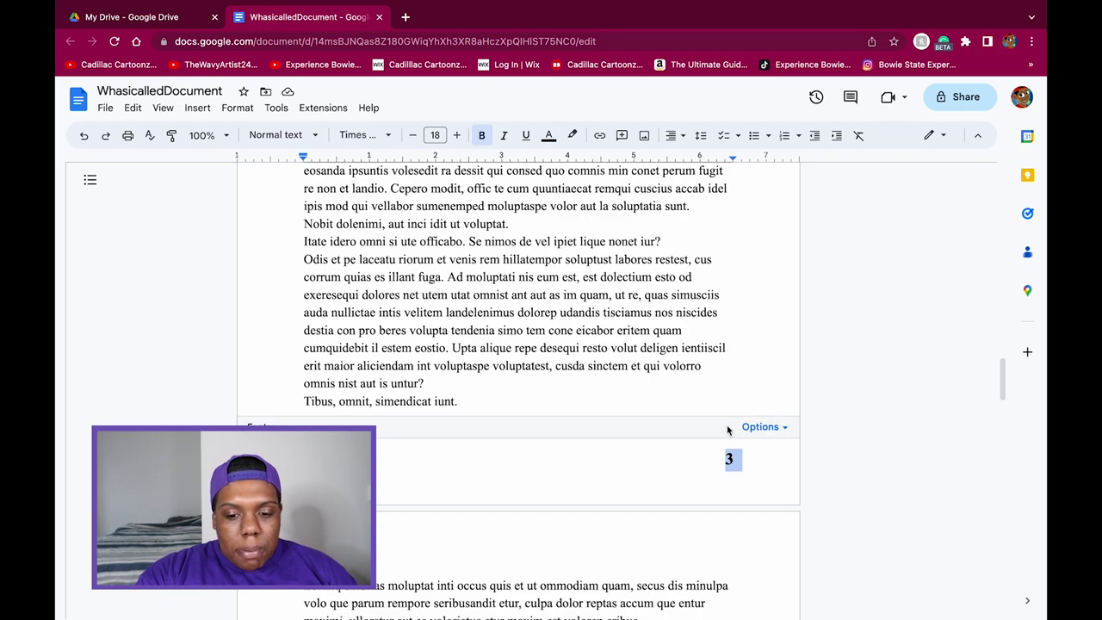
scroll(721, 485, "down", 10)
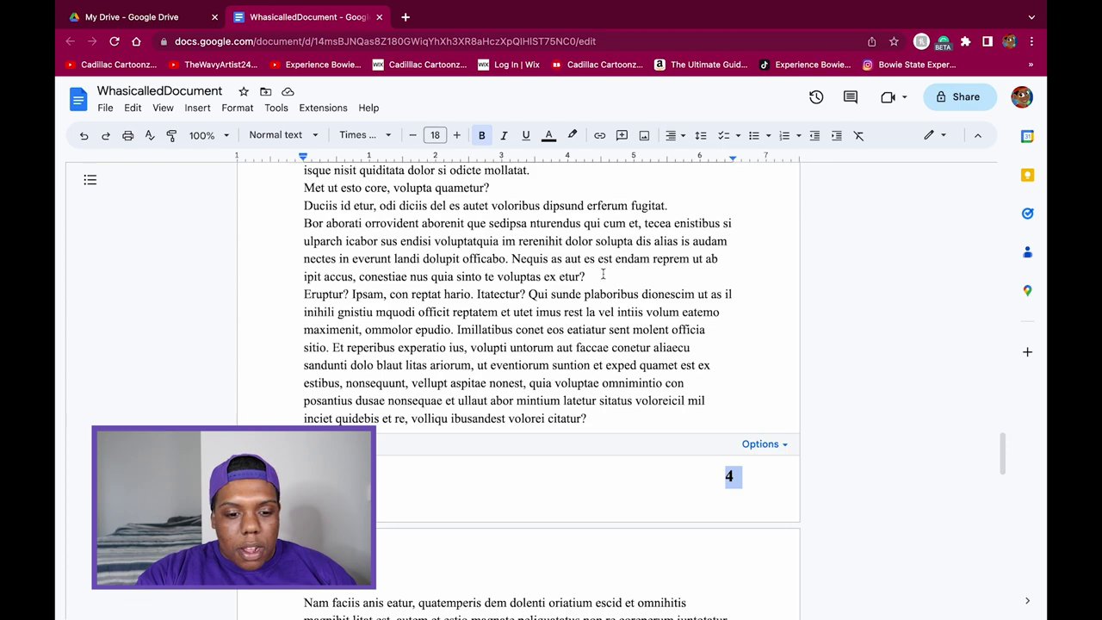
left_click(603, 274)
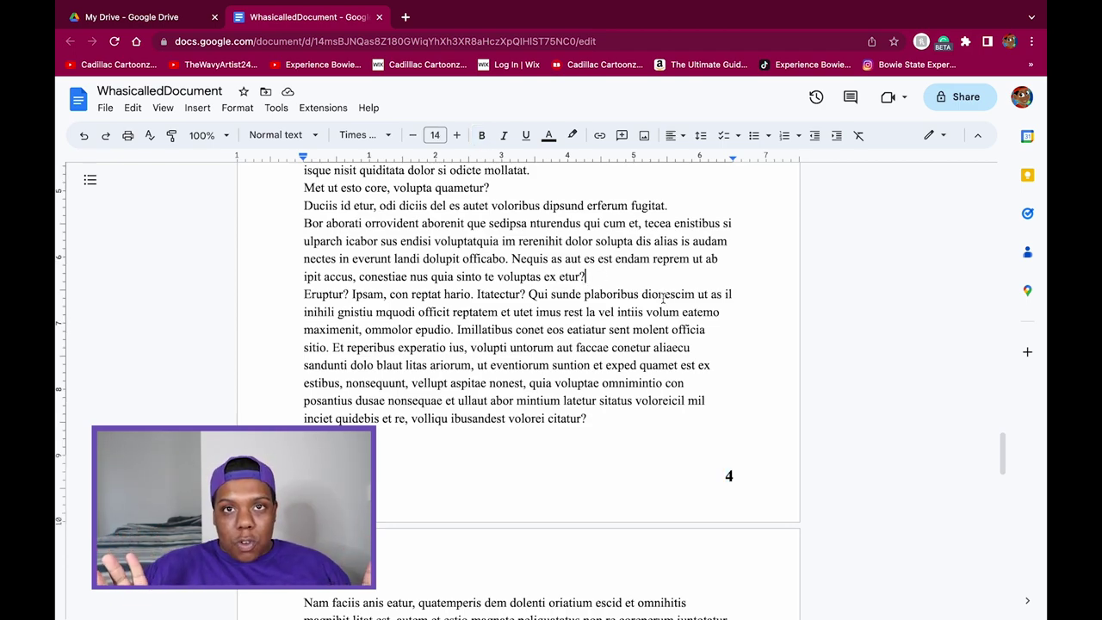
Open the print preview and examine the placement of the footer page numbers from page 2 to the last page
key("super+p")
scroll(581, 348, "down", 10)
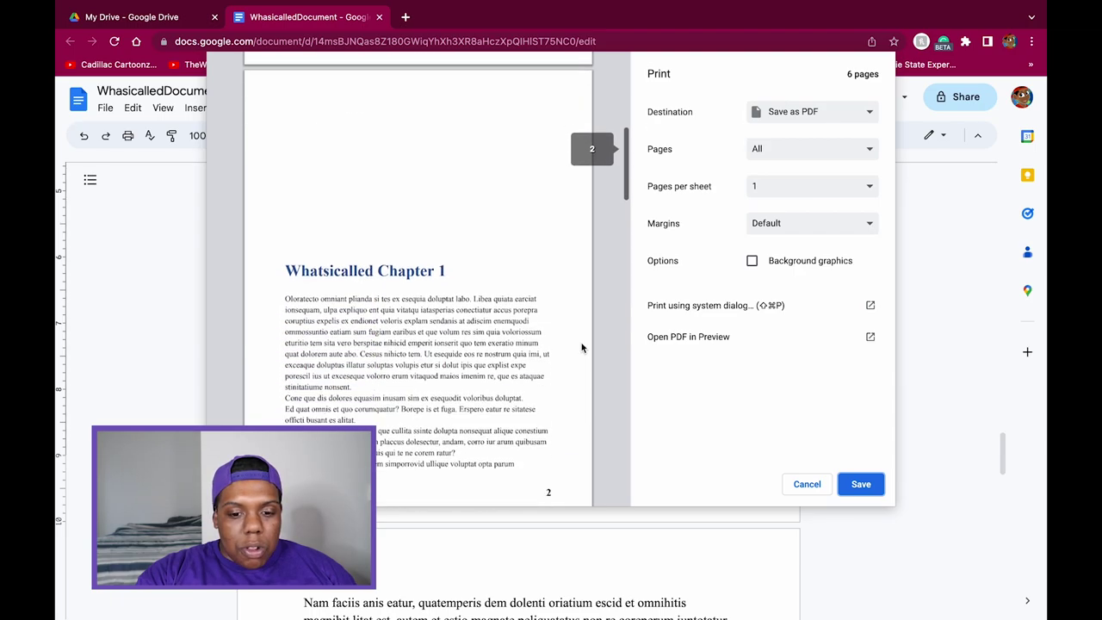
scroll(582, 348, "down", 2)
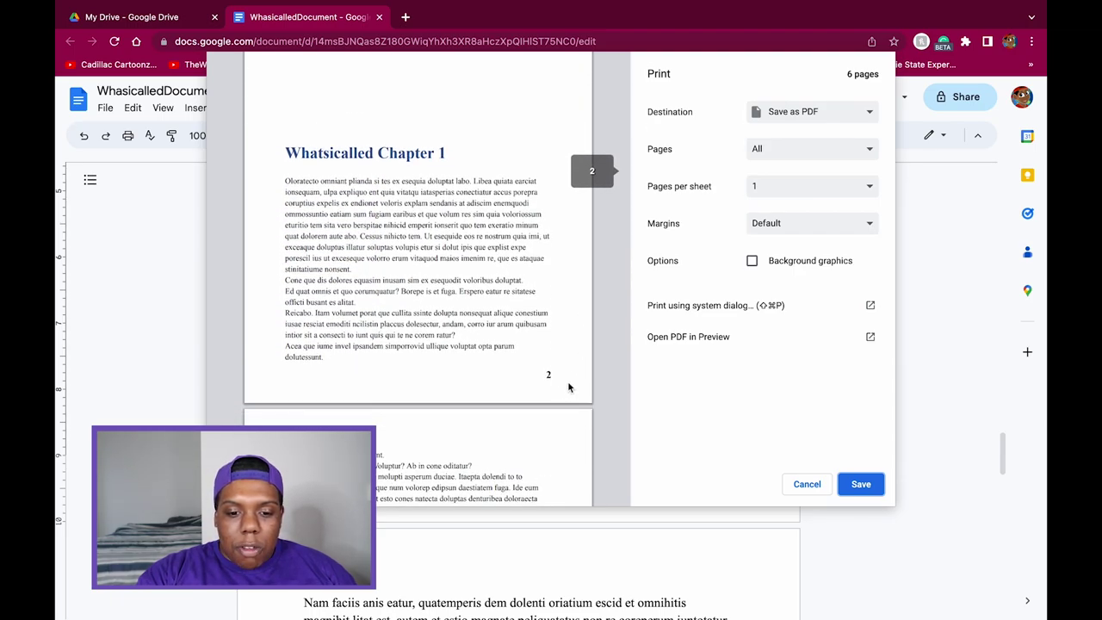
scroll(568, 389, "down", 3)
scroll(568, 388, "down", 8)
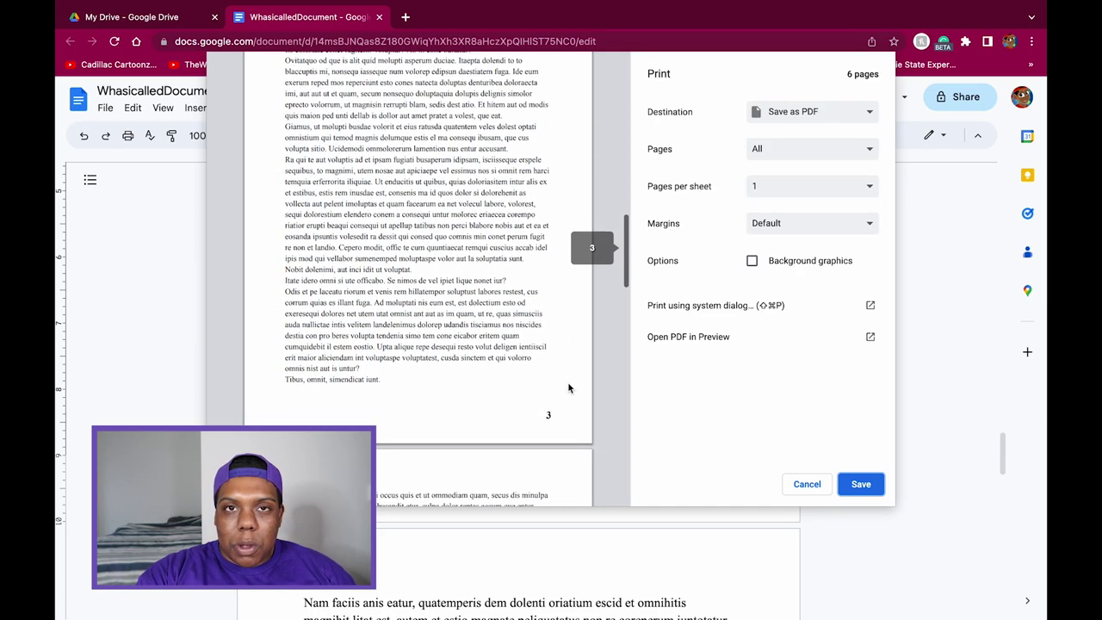
scroll(568, 389, "down", 8)
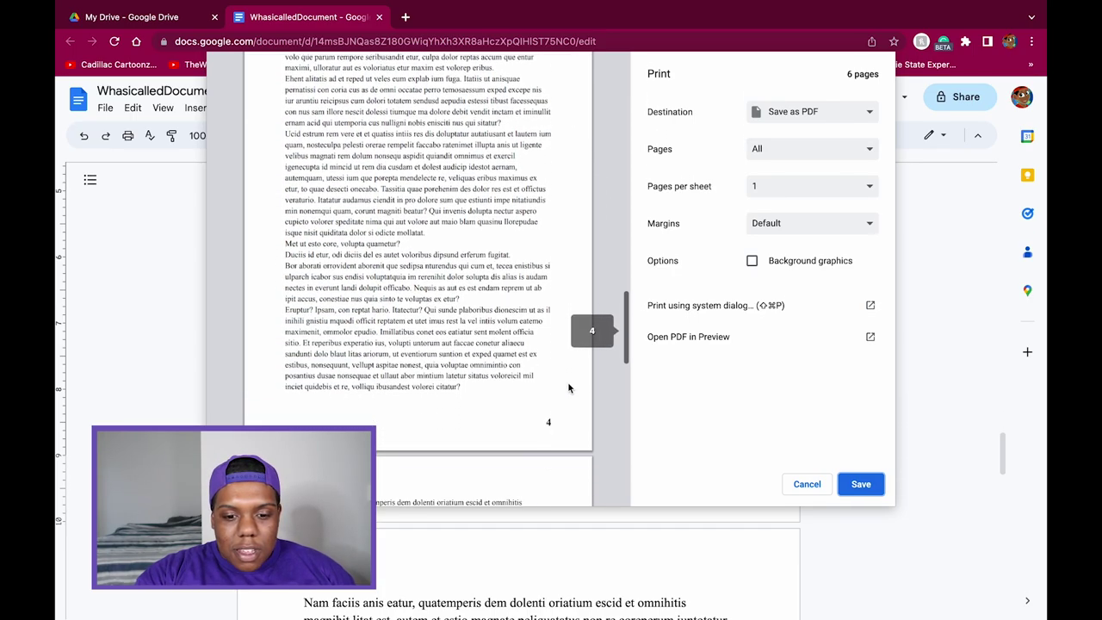
scroll(568, 388, "down", 10)
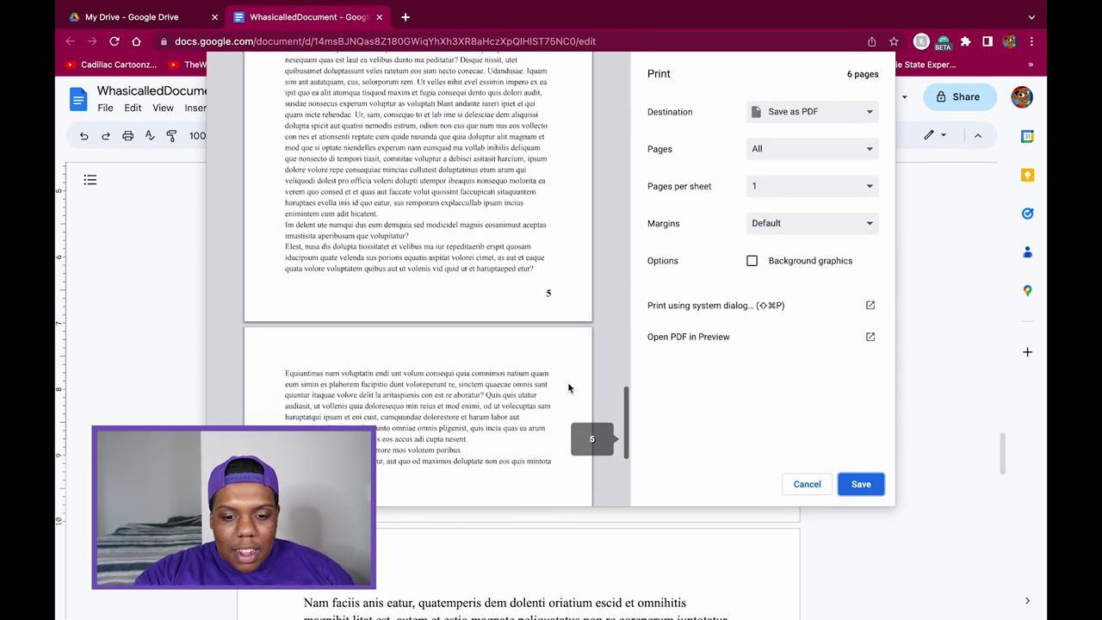
scroll(569, 389, "up", 8)
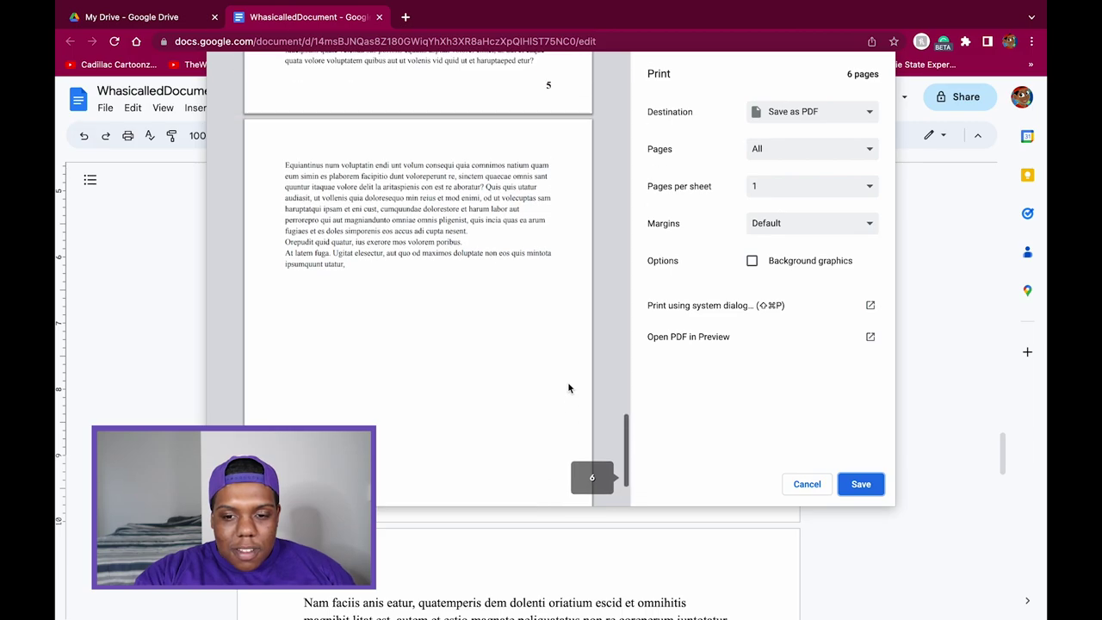
scroll(568, 388, "up", 20)
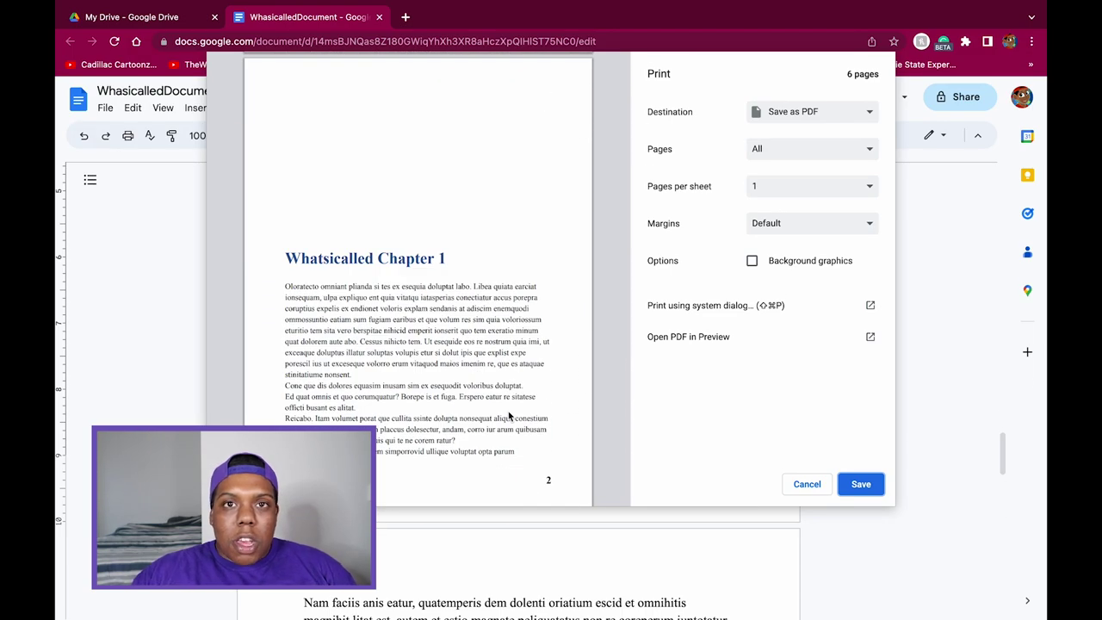